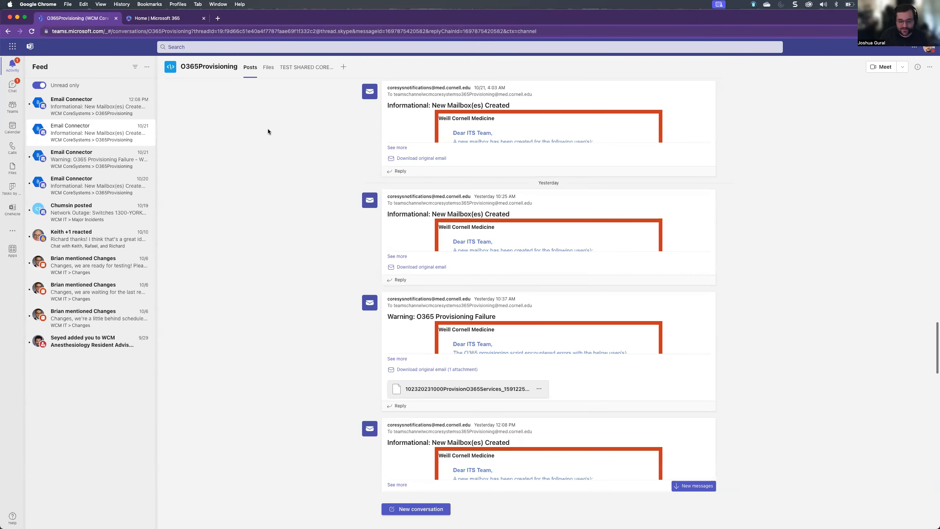
key("ctrl+Left")
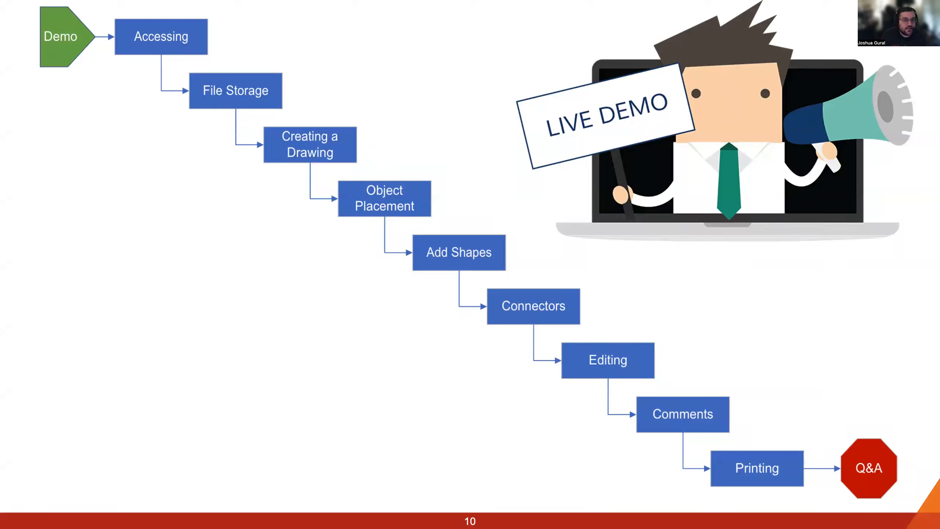
key("ctrl+Right")
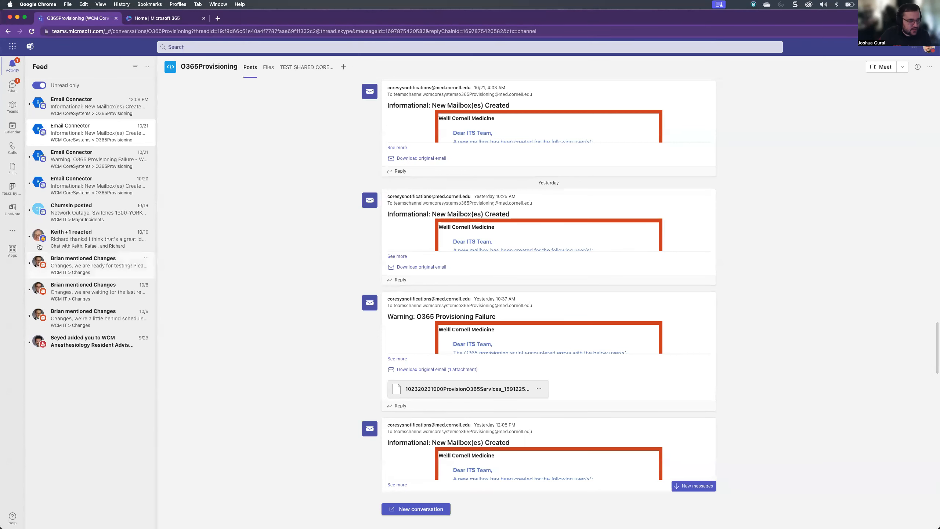
Search the Teams apps for "visio" and open the Visio app.
left_click(13, 231)
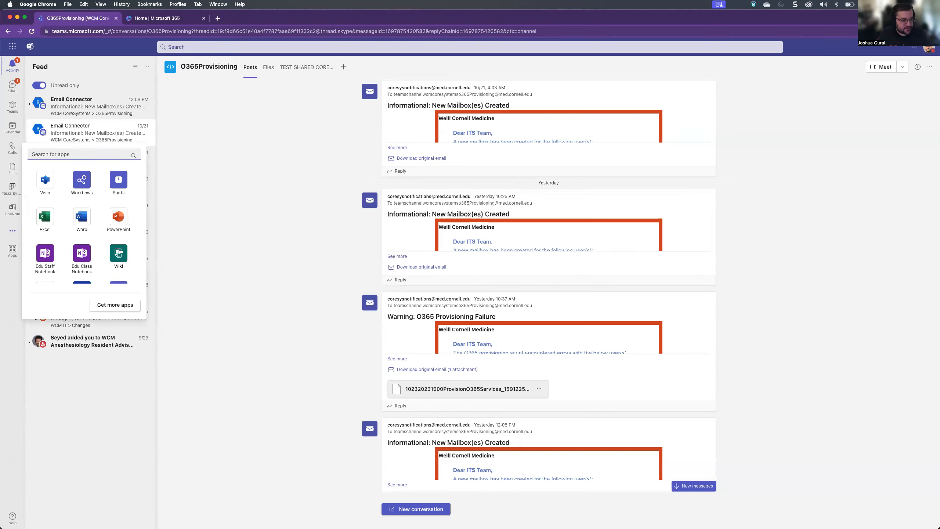
type("visio")
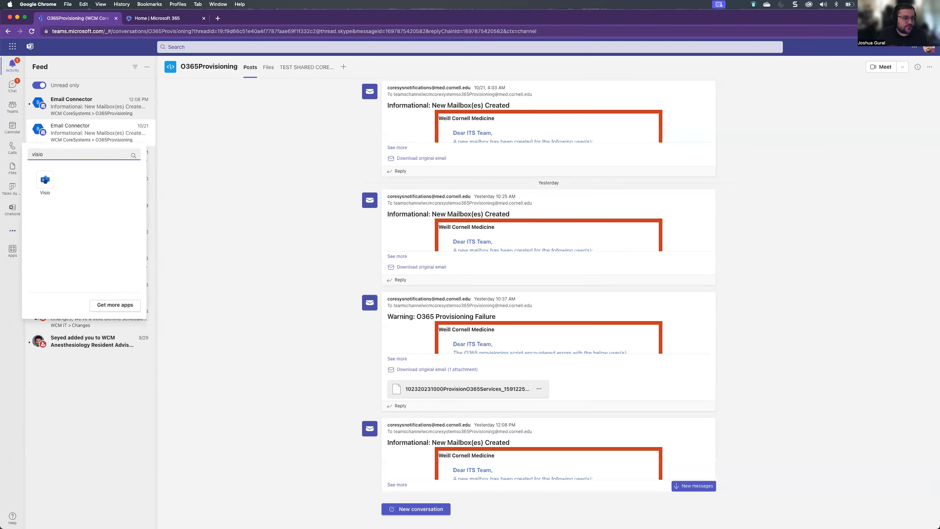
left_click(48, 184)
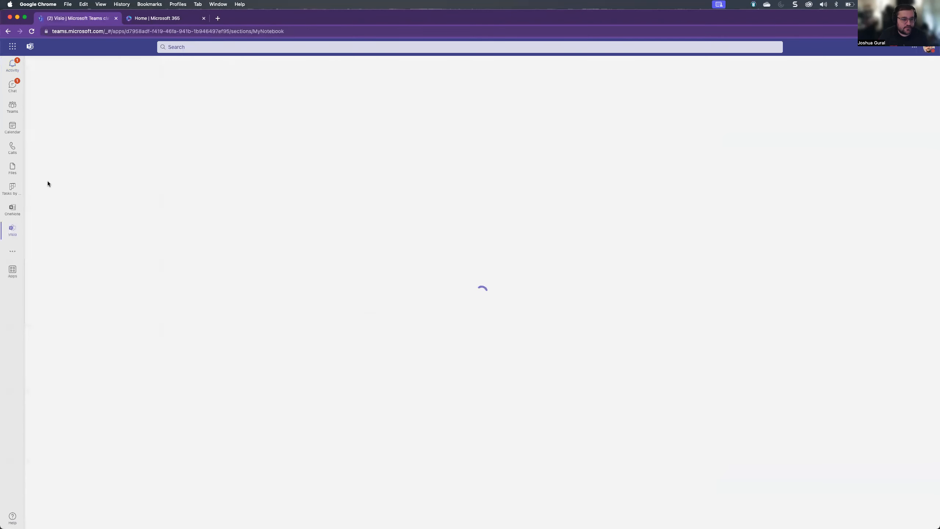
right_click(12, 237)
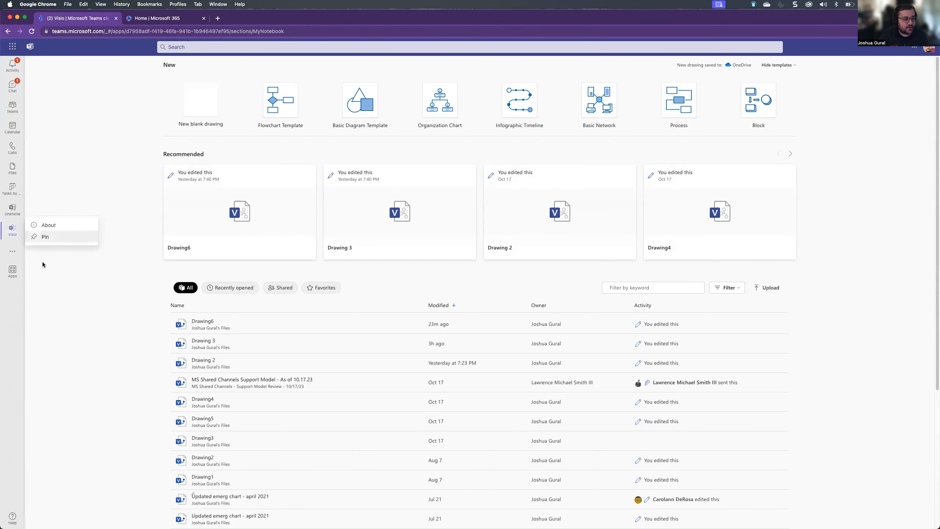
left_click(18, 255)
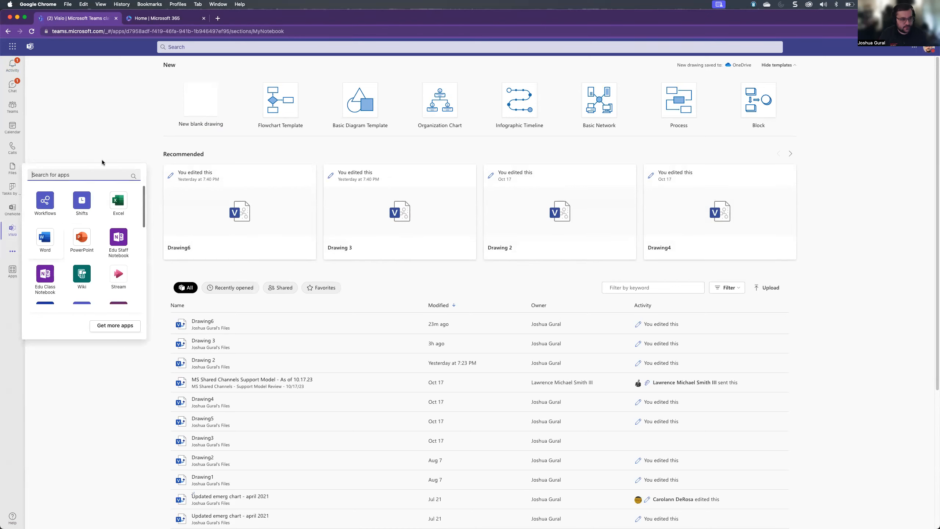
left_click(12, 65)
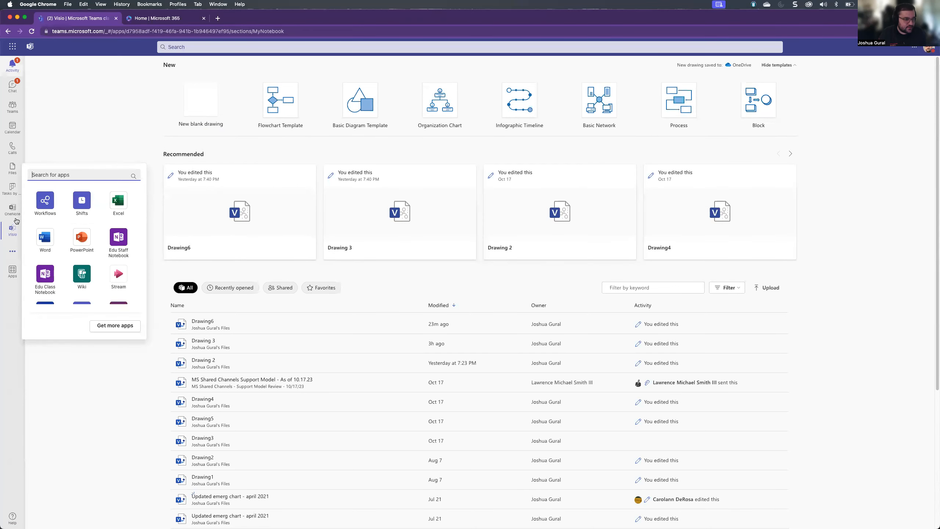
Search the Teams apps for "visio", pin Visio to the app bar and open it from there.
left_click(12, 231)
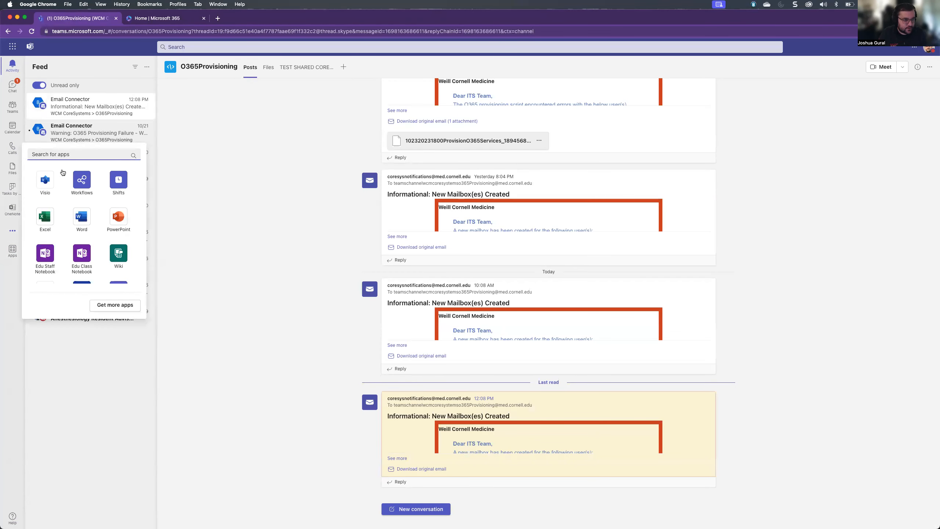
type("visio")
right_click(45, 185)
left_click(76, 184)
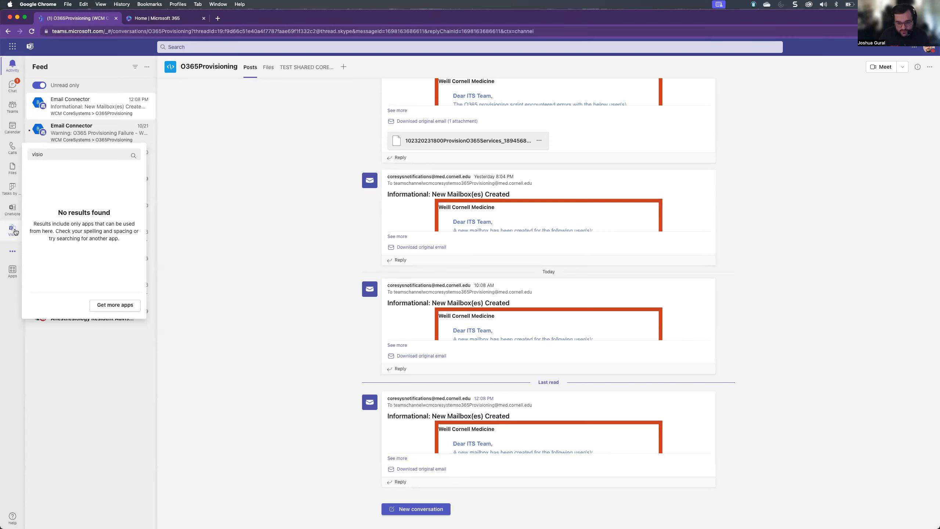
left_click(13, 229)
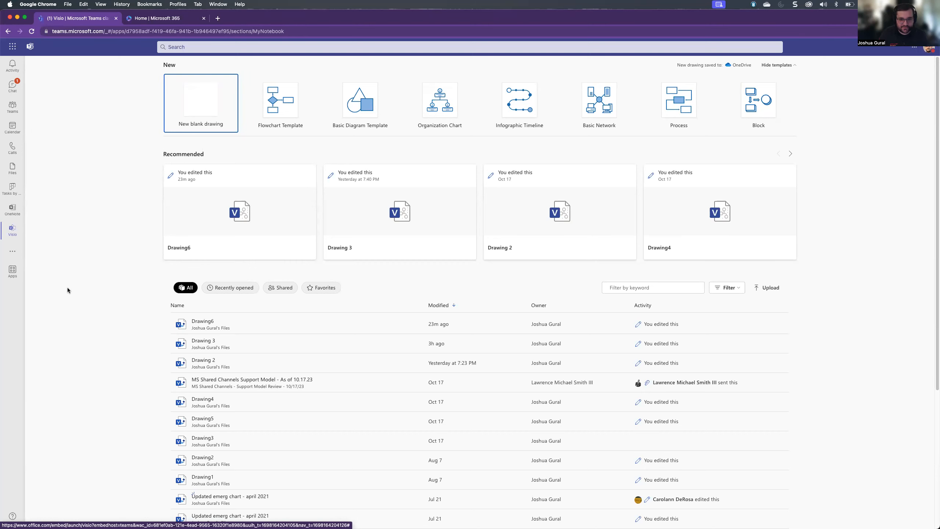
Switch to the Microsoft 365 page in the browser and load office.com.
left_click(152, 18)
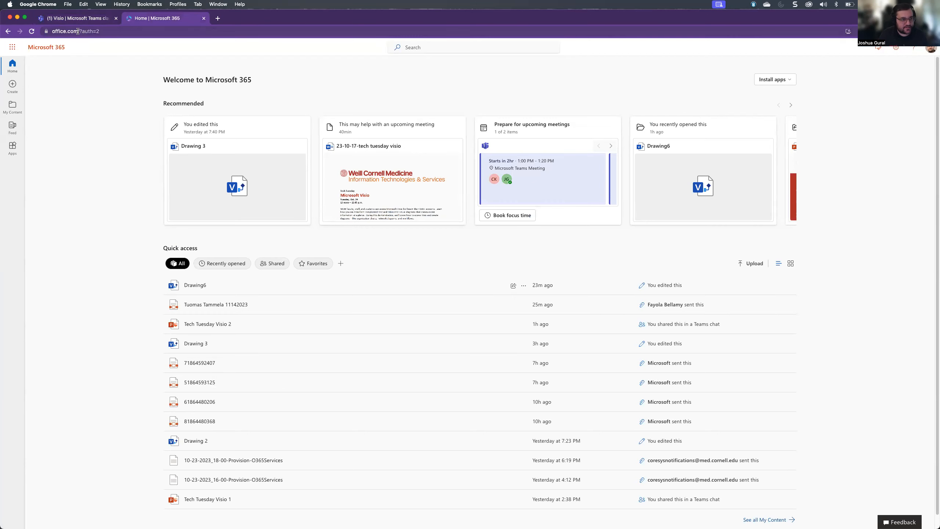
left_click(111, 31)
key("Return")
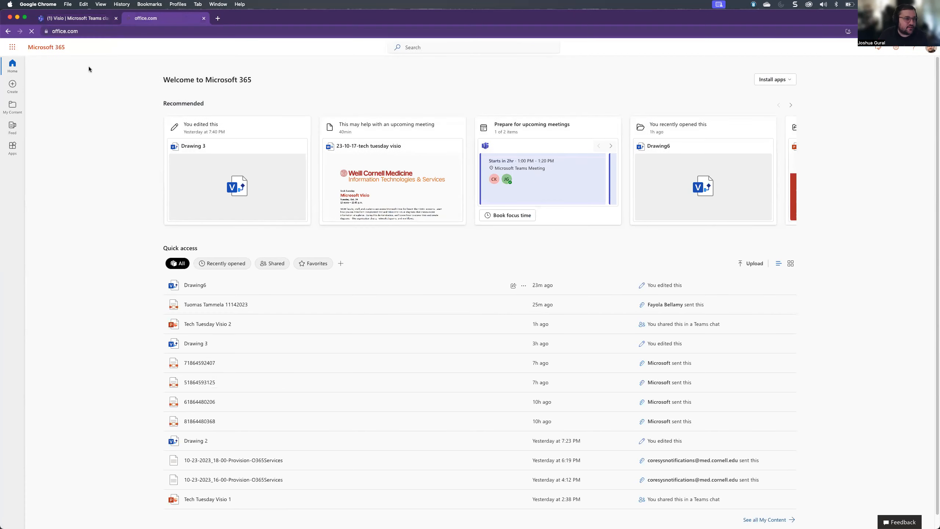
Open Visio from the complete list of Microsoft 365 apps, dismissing the Welcome to Apps introduction.
left_click(12, 49)
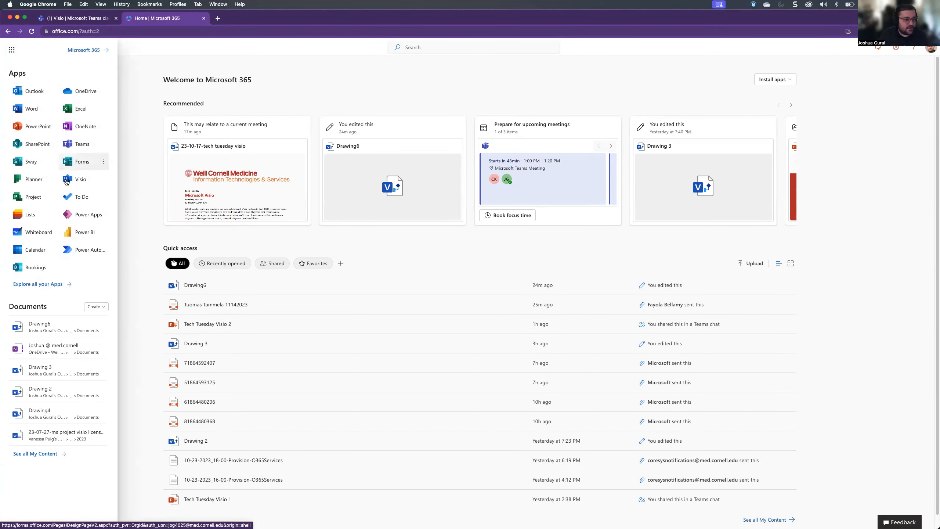
left_click(42, 284)
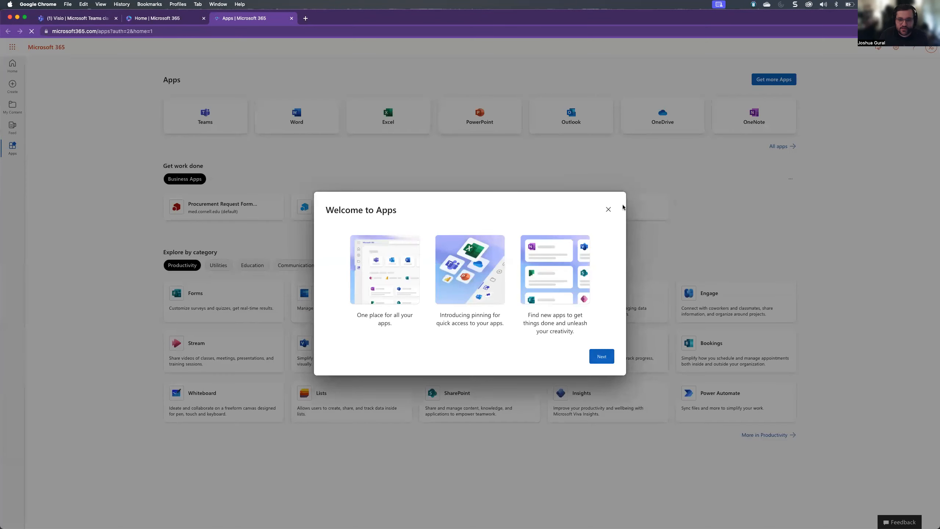
left_click(608, 210)
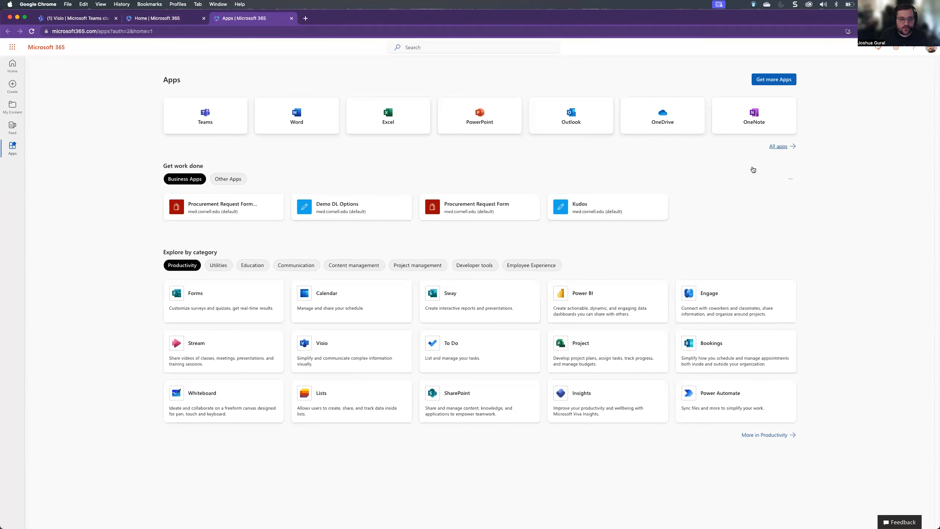
left_click(781, 146)
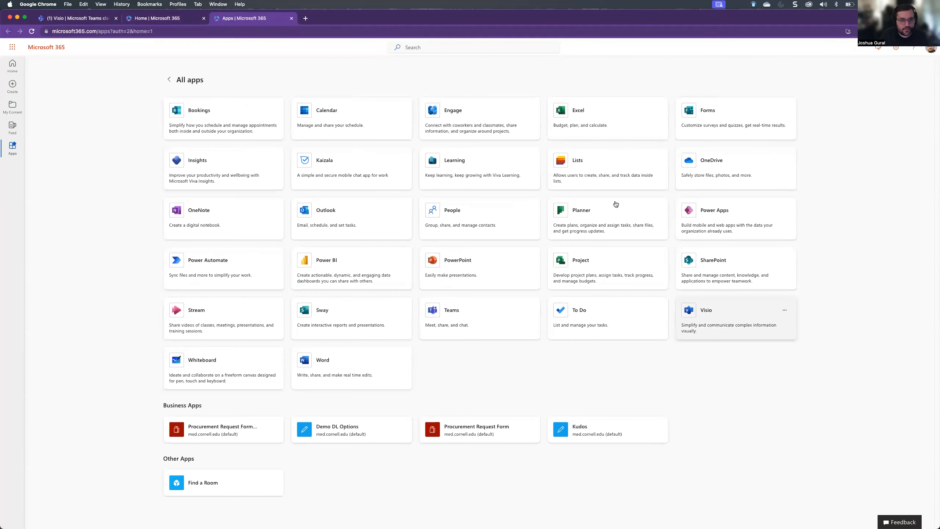
left_click(701, 307)
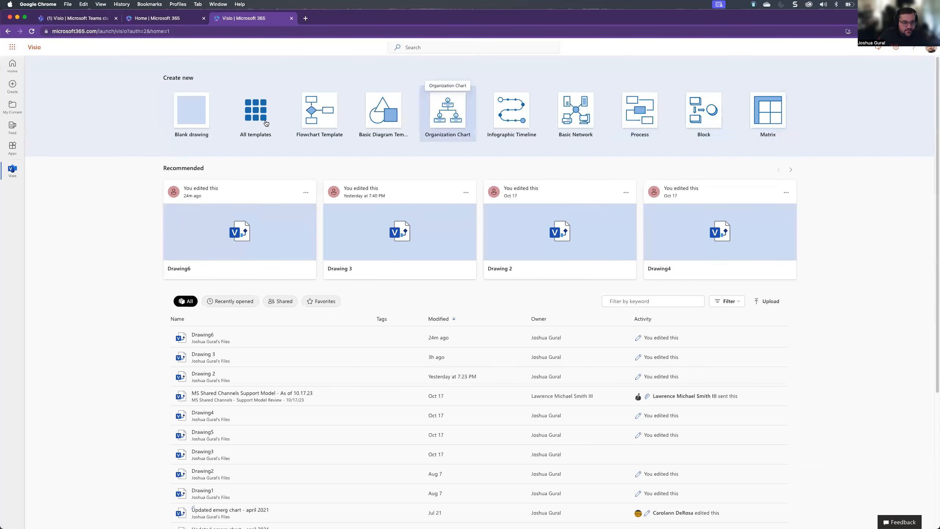
Open the full Visio template library and look through its templates and featured sample diagrams.
left_click(264, 133)
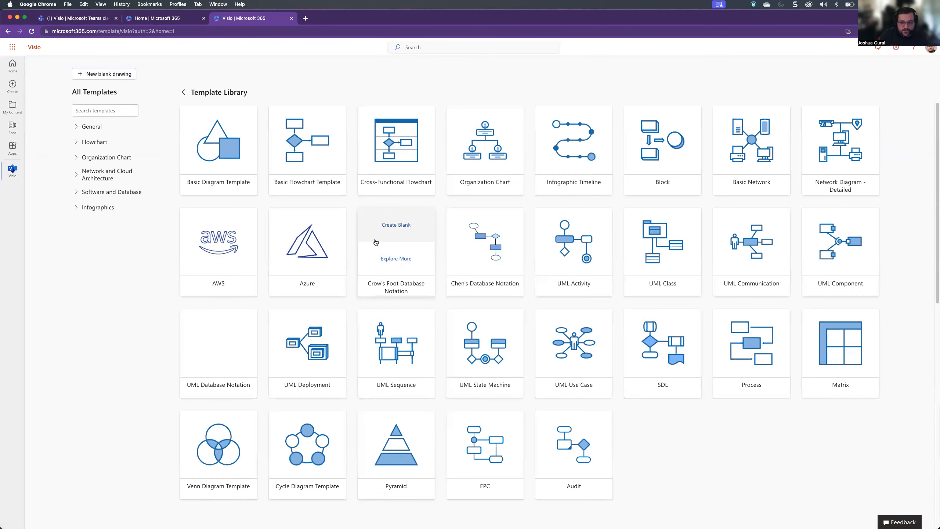
scroll(376, 242, "down", 10)
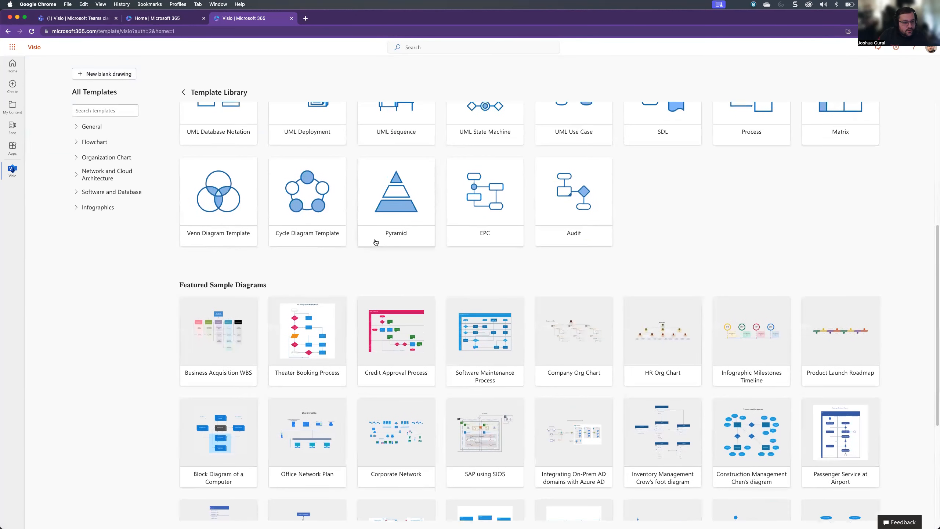
scroll(375, 242, "down", 5)
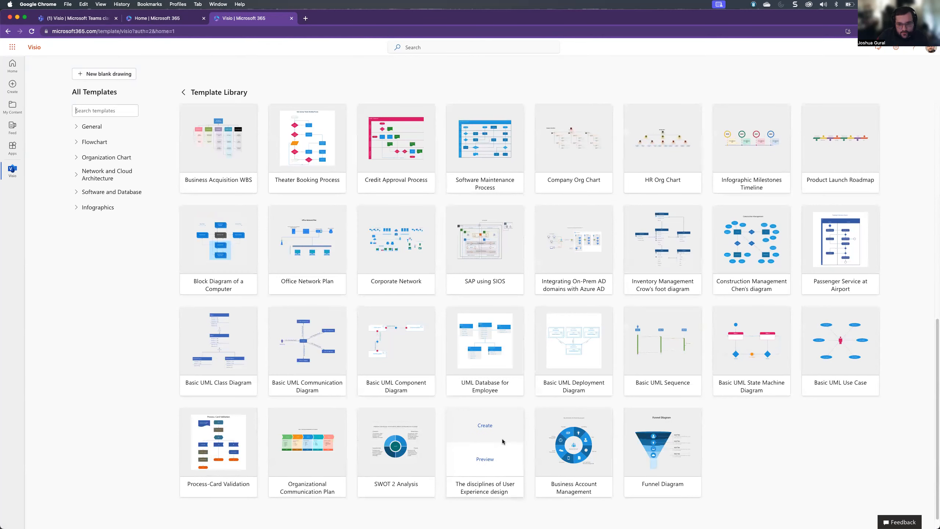
scroll(470, 350, "up", 10)
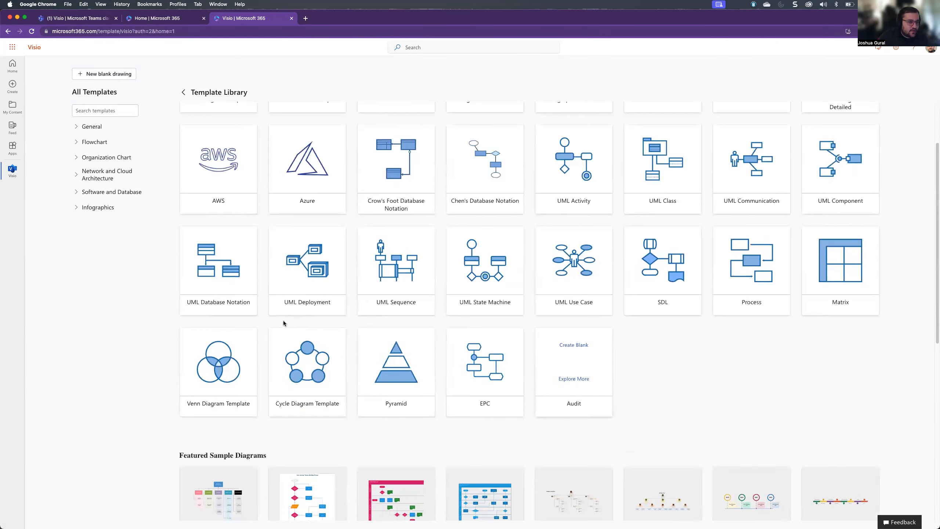
Examine the General templates from the Cycle section down to Matrix, and the Basic Flowchart templates.
left_click(87, 127)
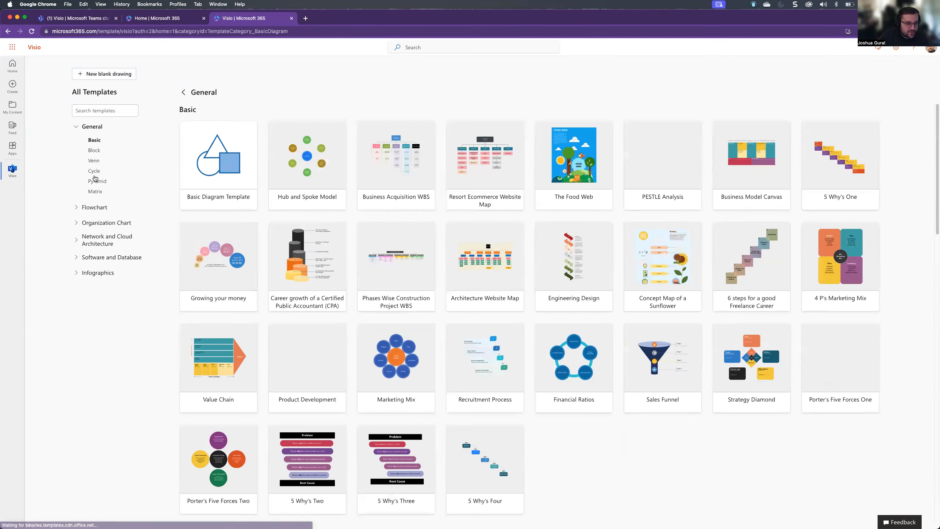
left_click(95, 171)
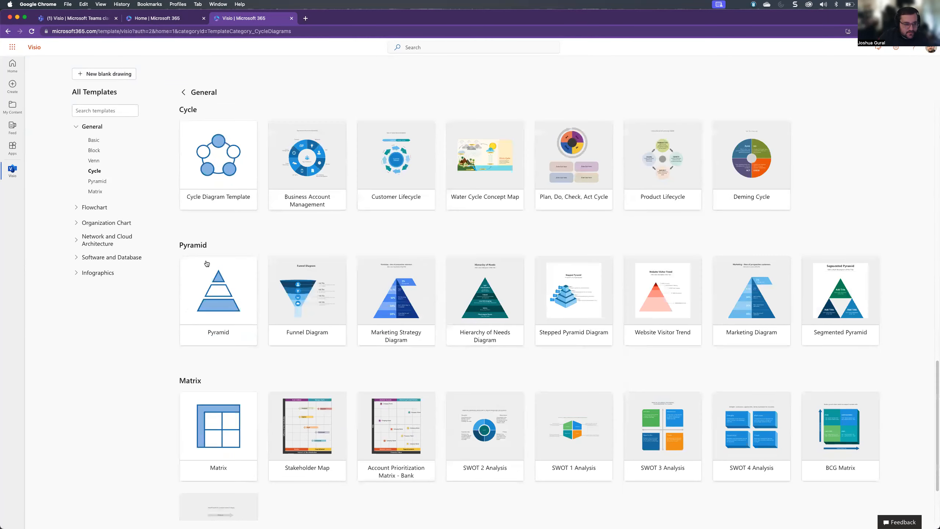
scroll(302, 267, "down", 3)
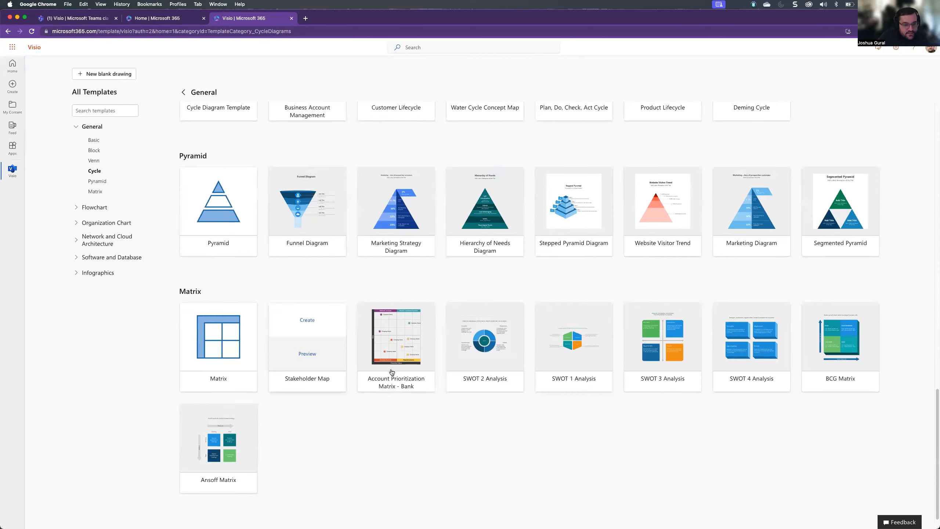
left_click(95, 207)
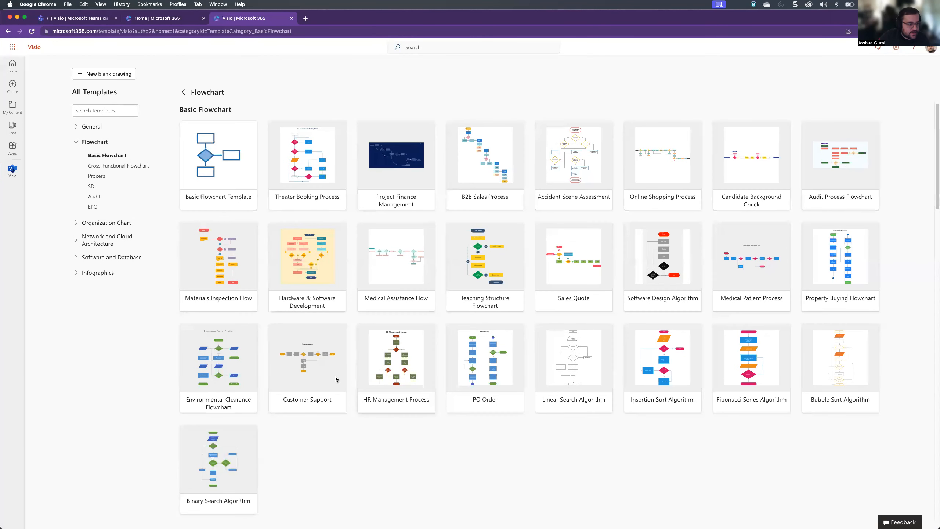
Look through the Network and Cloud Architecture templates, including the Detailed Network section.
left_click(98, 240)
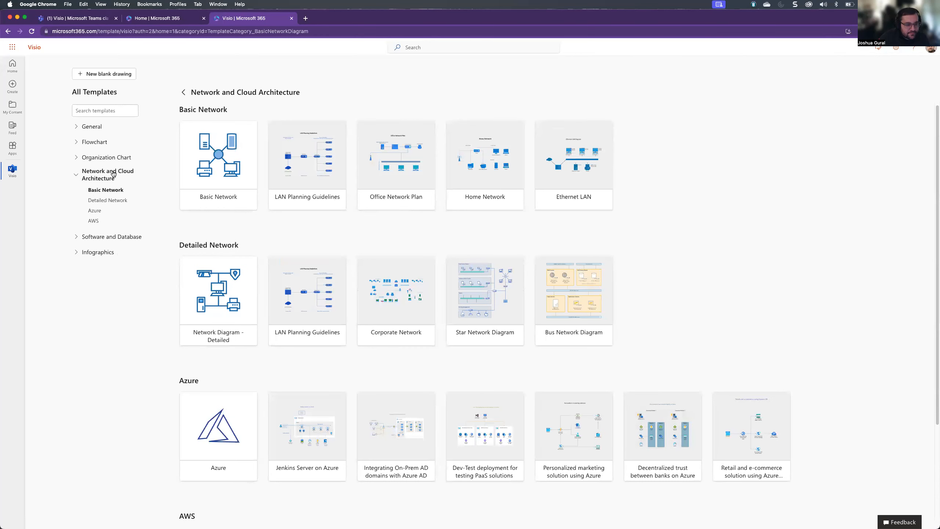
scroll(196, 250, "down", 3)
left_click_drag(188, 259, 194, 259)
left_click(230, 256)
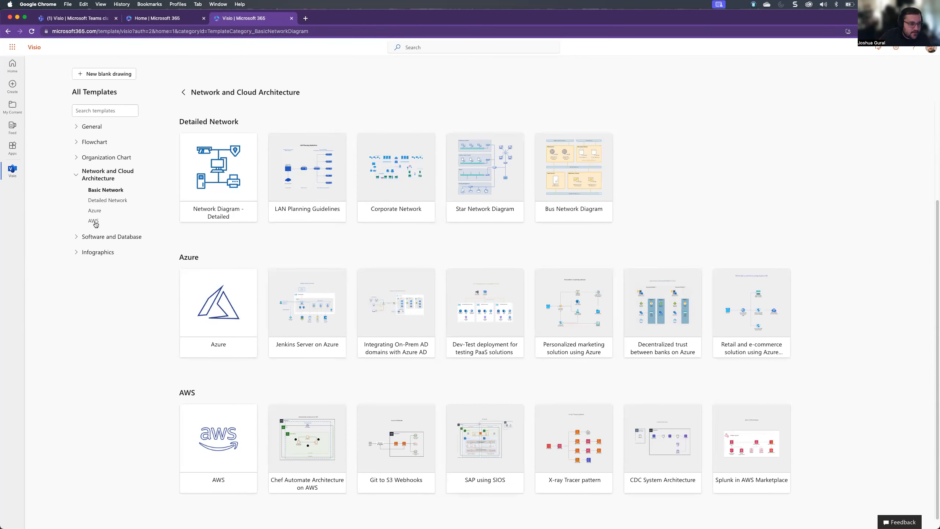
left_click(101, 200)
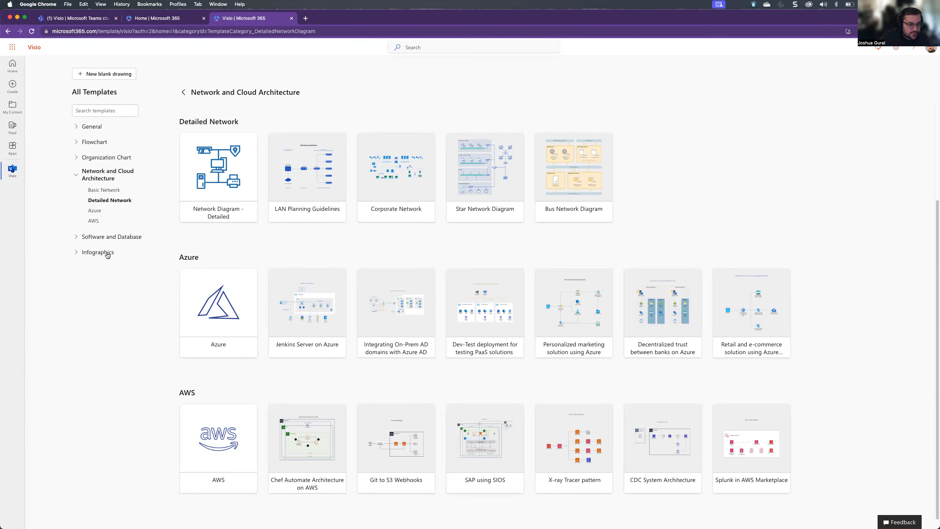
Look through the Software and Database templates from UML Component down to UML Use Case.
left_click(108, 237)
left_click(107, 257)
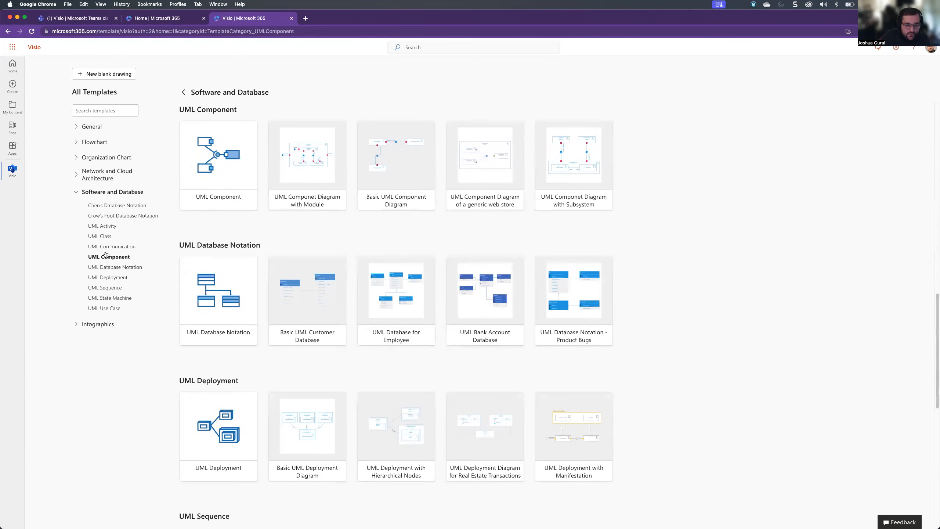
scroll(288, 261, "down", 3)
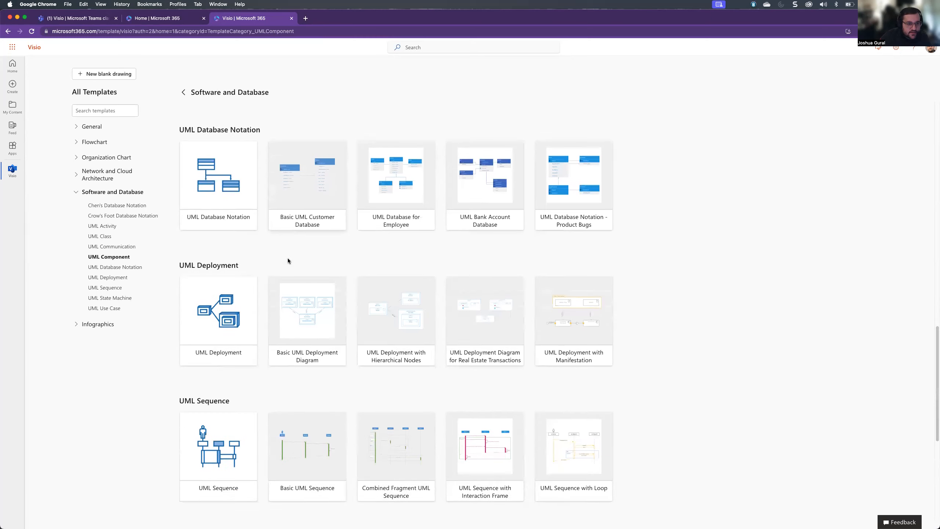
scroll(288, 259, "down", 7)
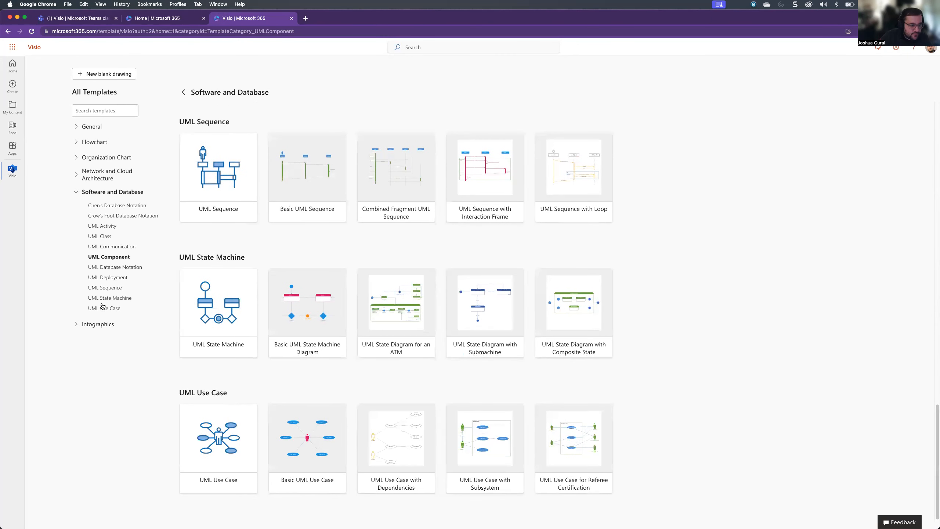
Examine the Infographic Timeline templates and return to the General category's Basic templates.
left_click(103, 325)
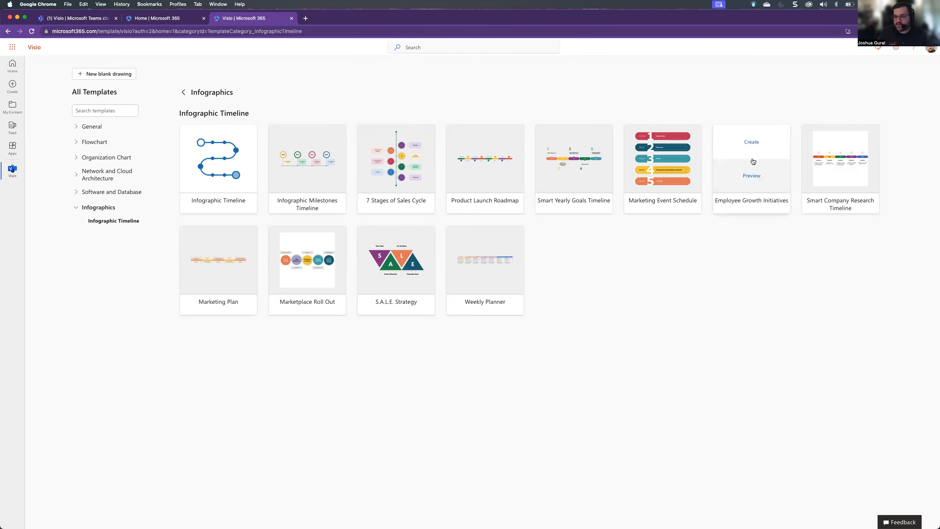
mouse_move(770, 170)
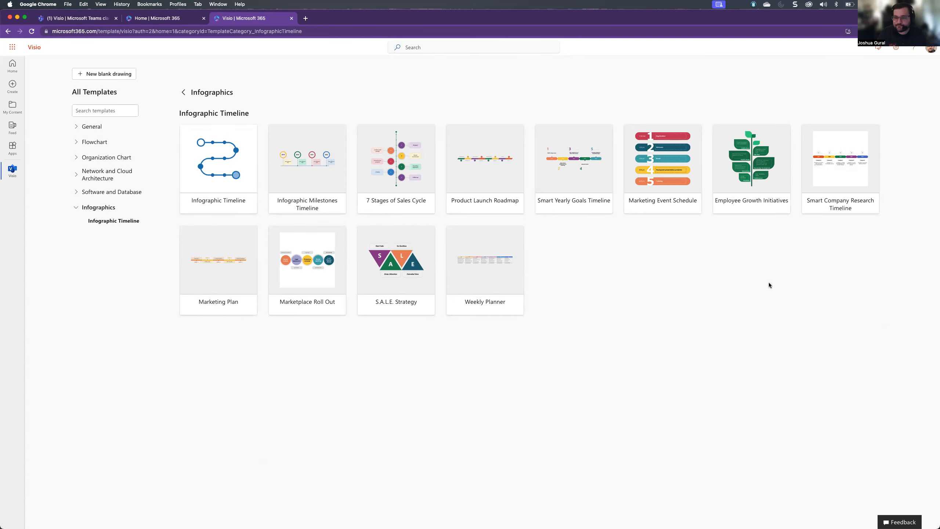
left_click(93, 126)
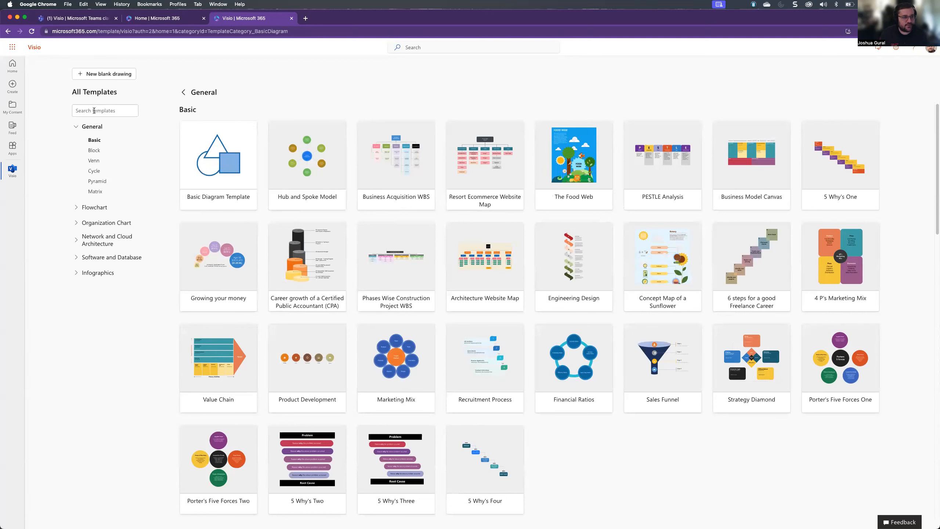
Return from the template library to the Visio start page and look through the list of existing drawings down to the file totals.
left_click(111, 111)
left_click(183, 93)
left_click(184, 94)
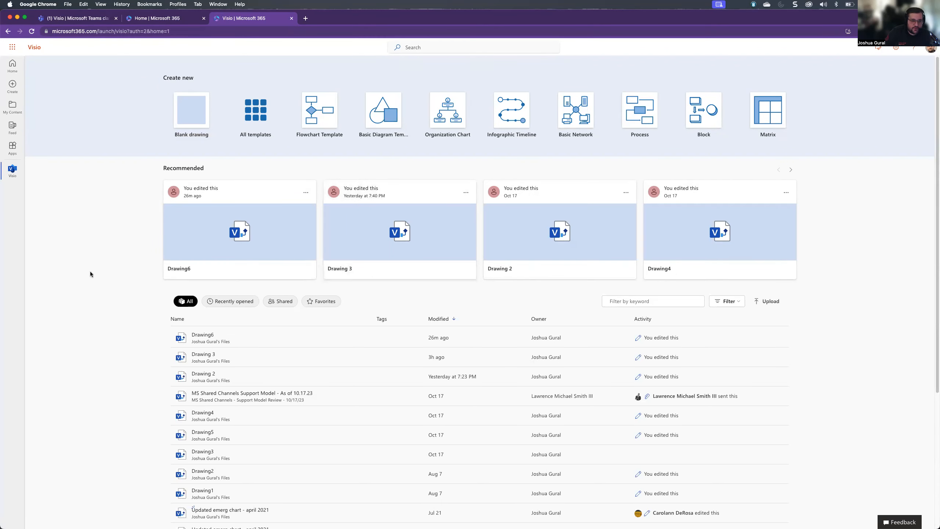
scroll(90, 274, "down", 5)
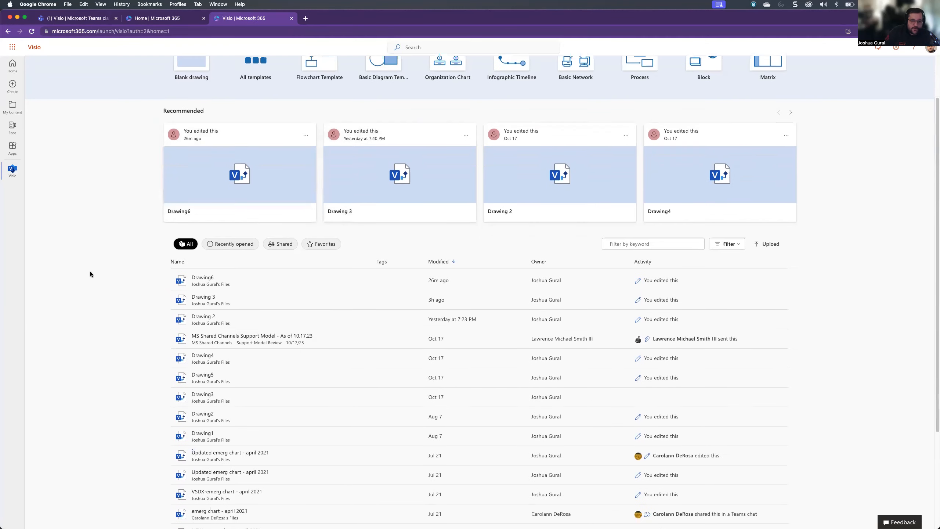
scroll(90, 274, "down", 1)
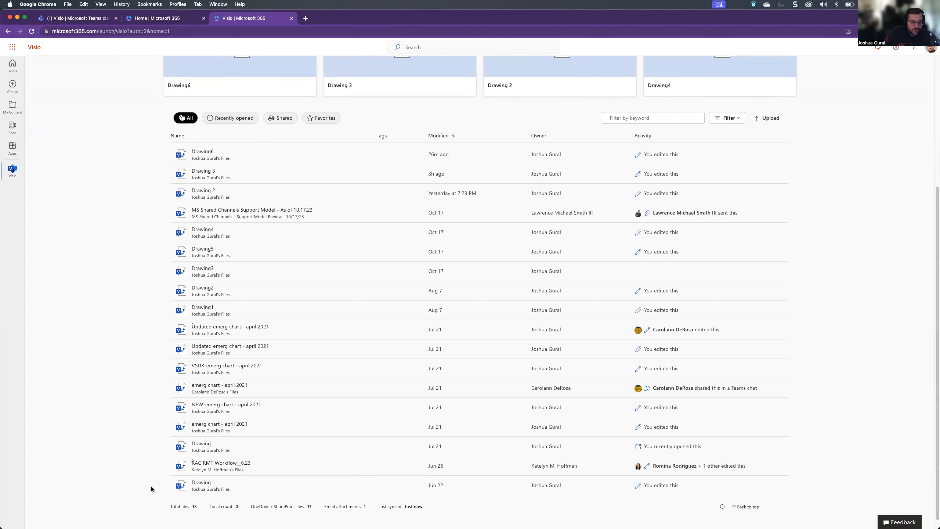
left_click_drag(198, 506, 163, 506)
left_click(222, 506)
scroll(163, 441, "up", 3)
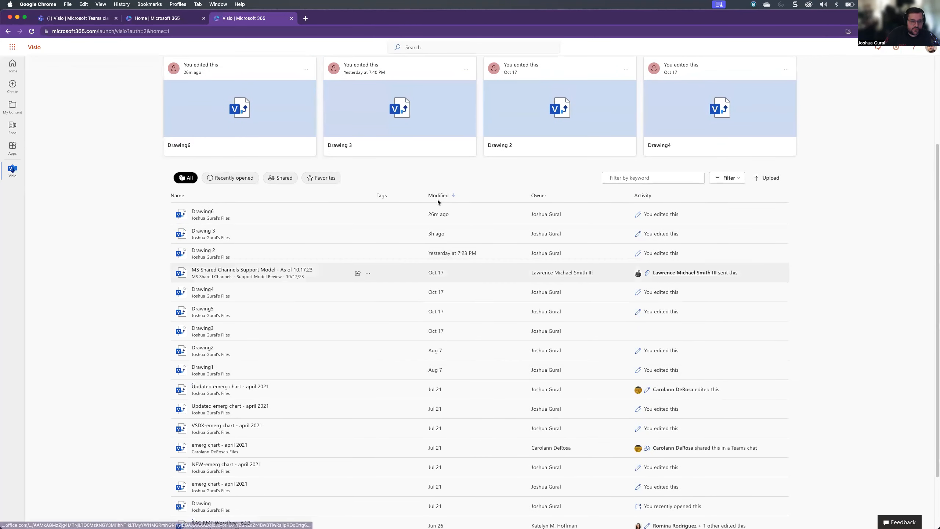
View the shared drawings, followed by the recently opened drawings.
left_click(281, 178)
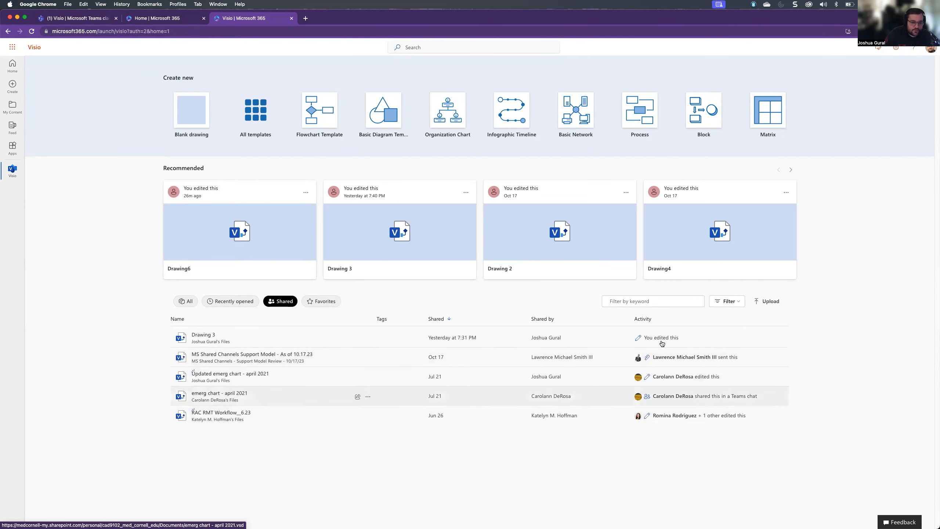
left_click(243, 300)
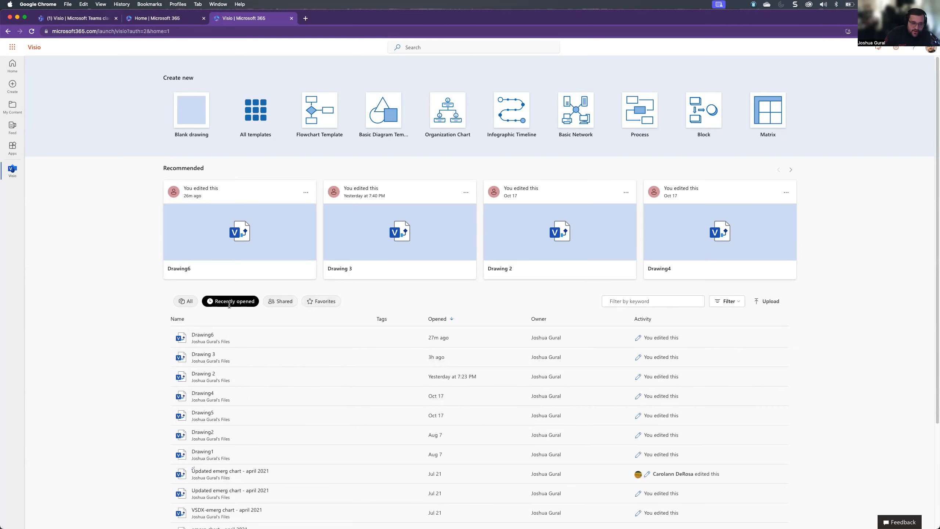
scroll(126, 312, "down", 2)
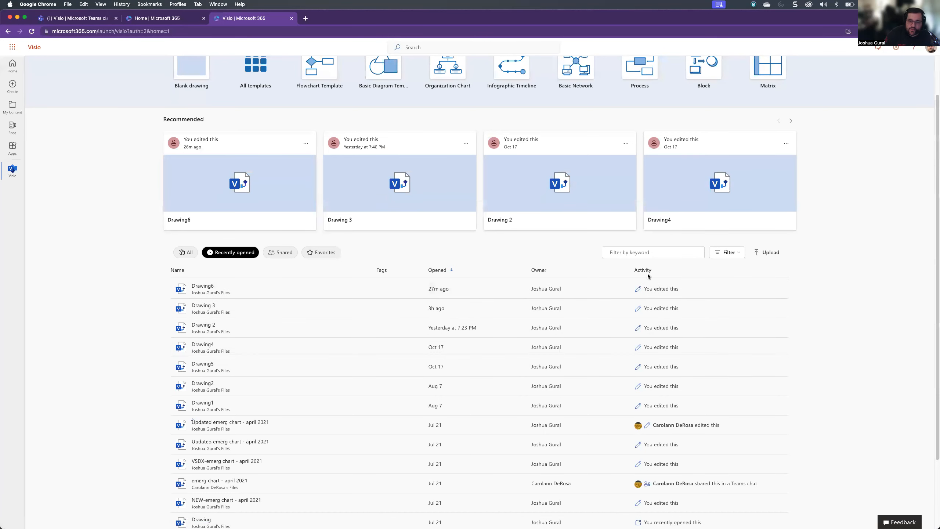
Filter the recently opened drawings by previous week and previous month, and clear the filter.
left_click(728, 255)
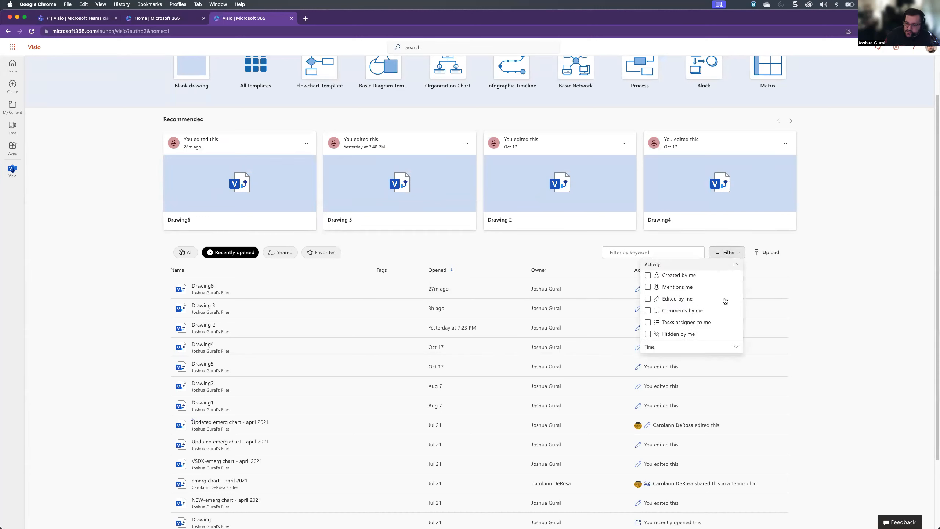
left_click(714, 346)
left_click(697, 300)
left_click(689, 376)
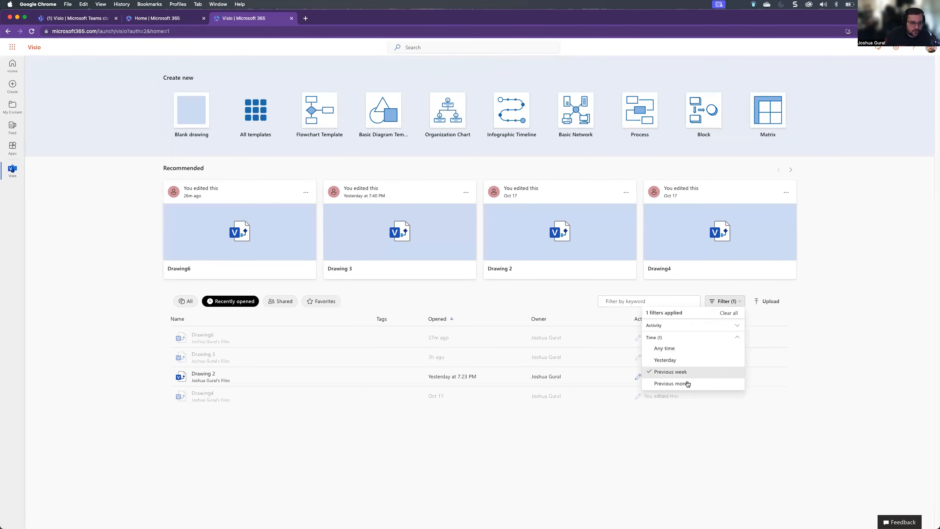
left_click(687, 384)
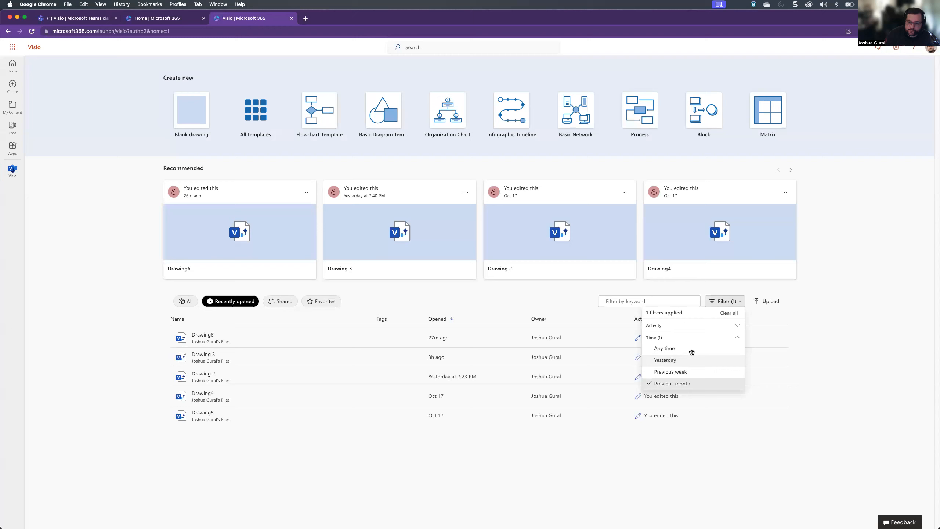
left_click(729, 313)
left_click(354, 332)
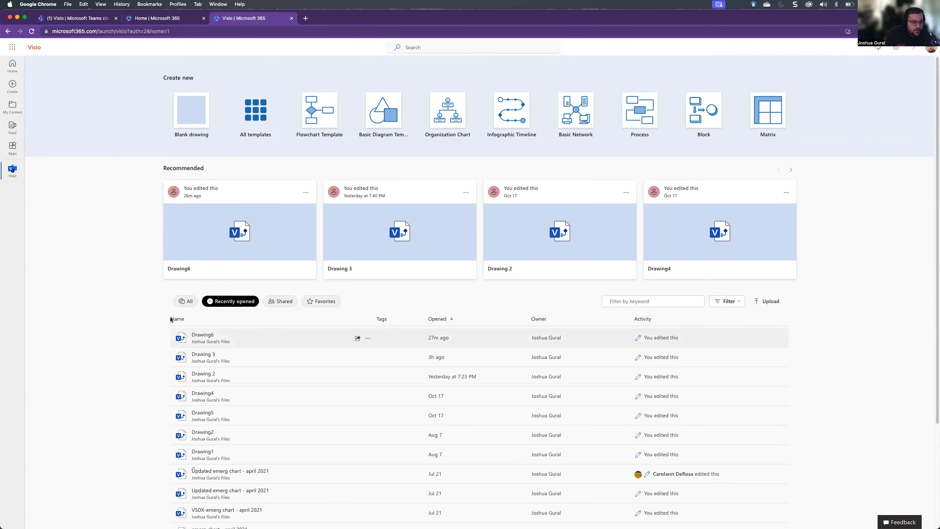
Show all drawings again and open the file picker for uploading a file, closing it without choosing one.
left_click(186, 301)
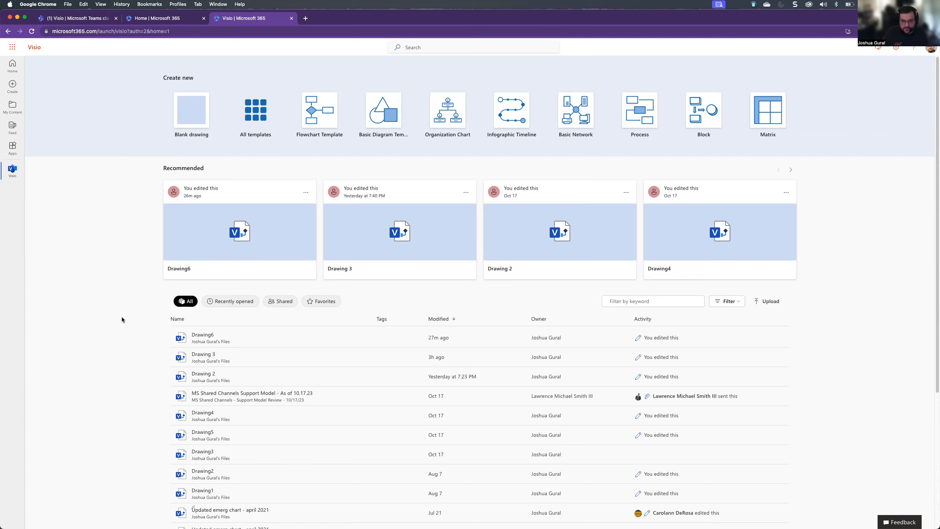
left_click(767, 301)
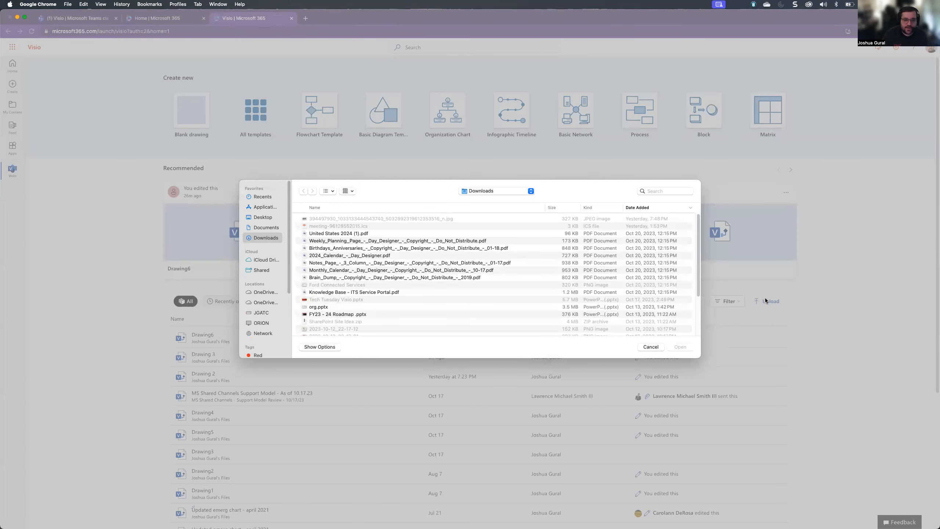
left_click(651, 347)
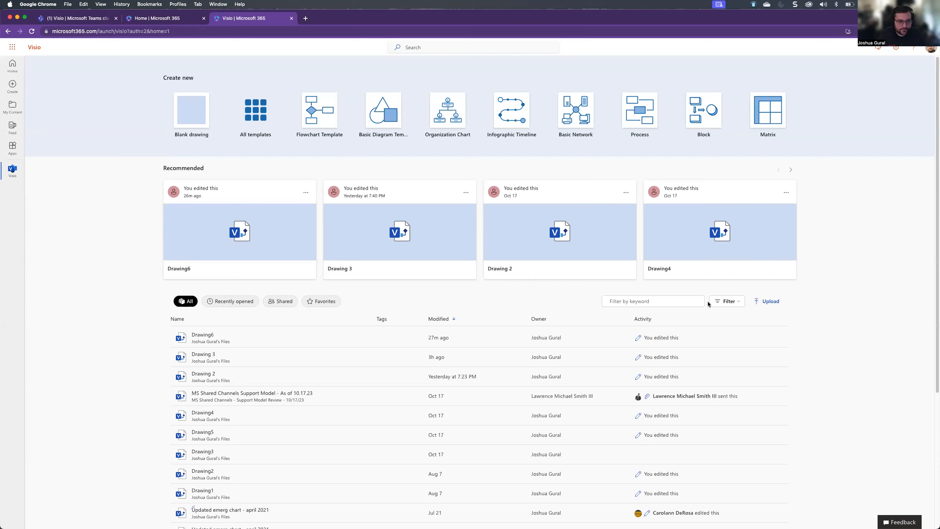
View the favorite drawings and return to the list of all drawings.
left_click(329, 302)
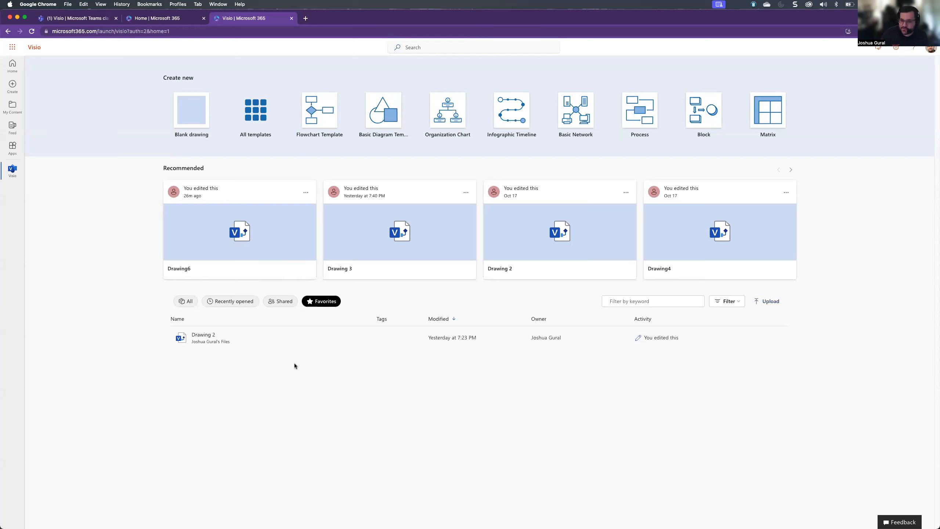
left_click(186, 301)
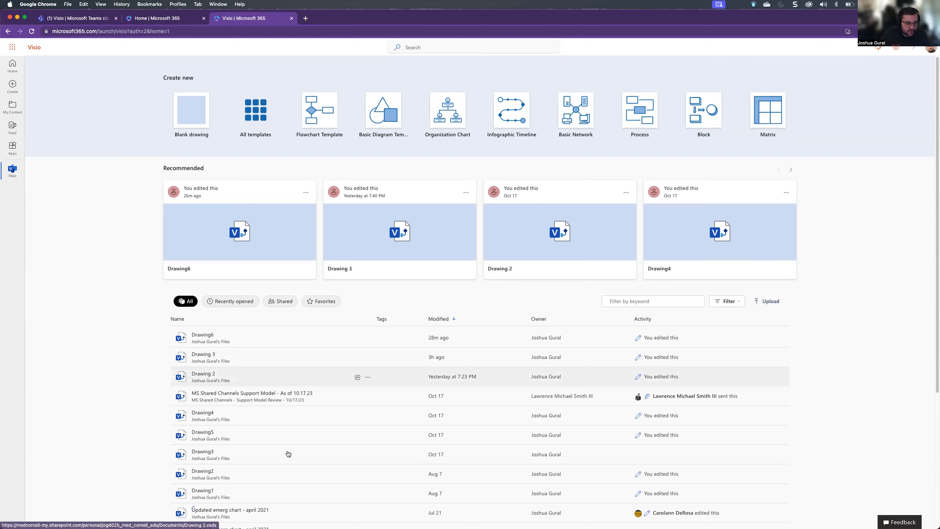
left_click(318, 455)
left_click(379, 19)
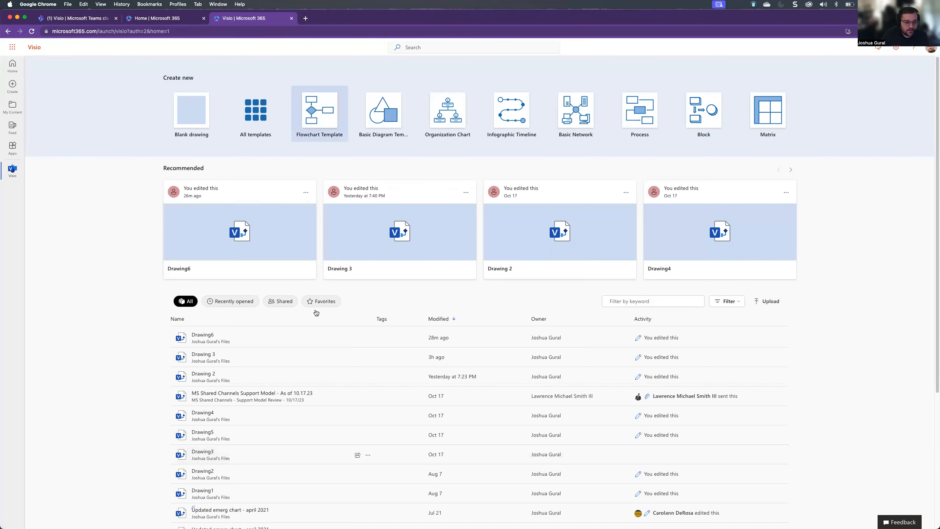
Add Drawing2 to the favorites and check it in the favorites list before returning to all drawings.
right_click(295, 476)
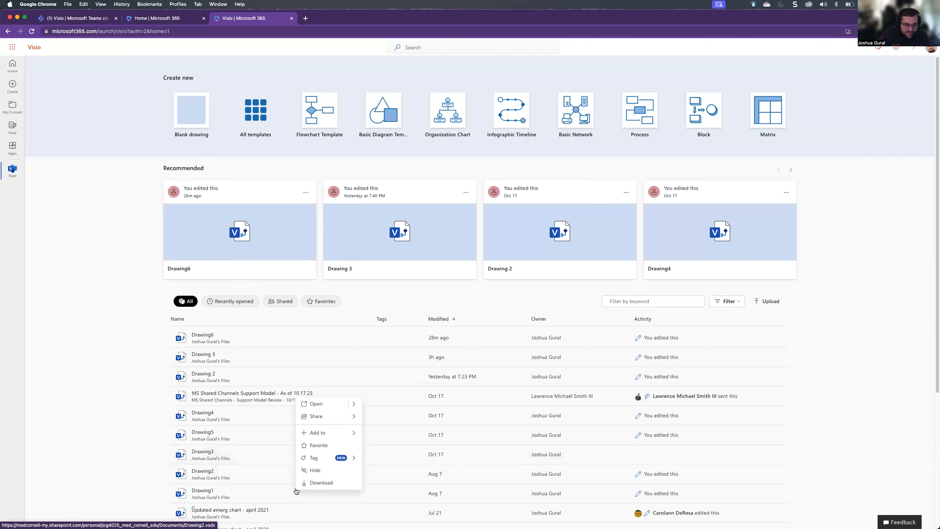
left_click(313, 445)
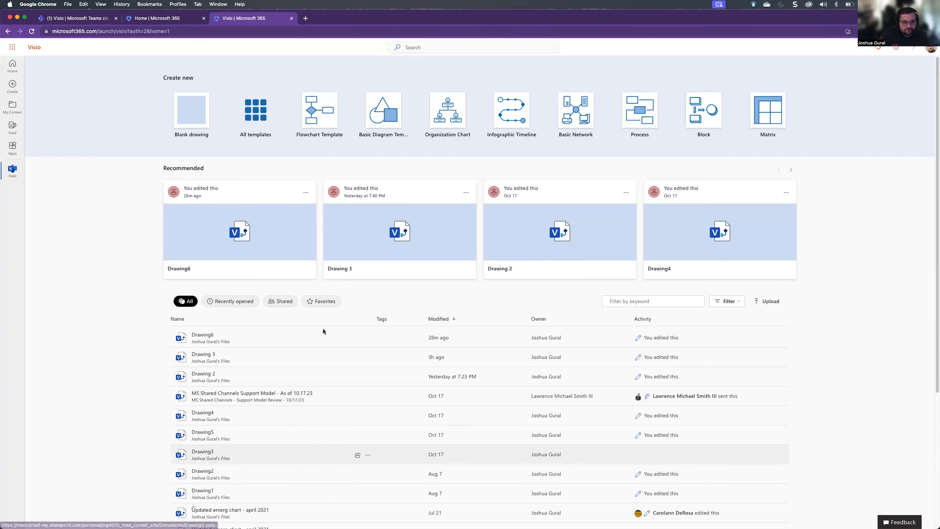
left_click(322, 301)
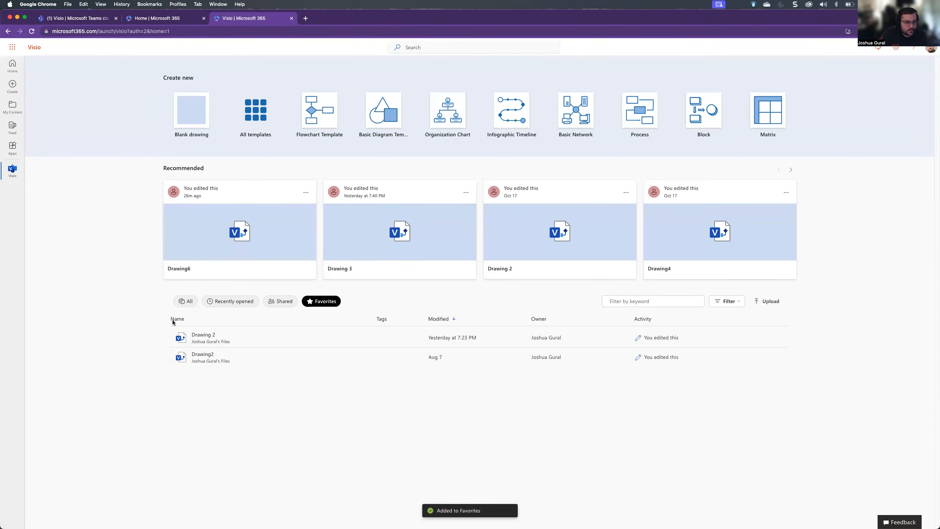
left_click(186, 301)
scroll(102, 302, "down", 1)
scroll(102, 304, "down", 5)
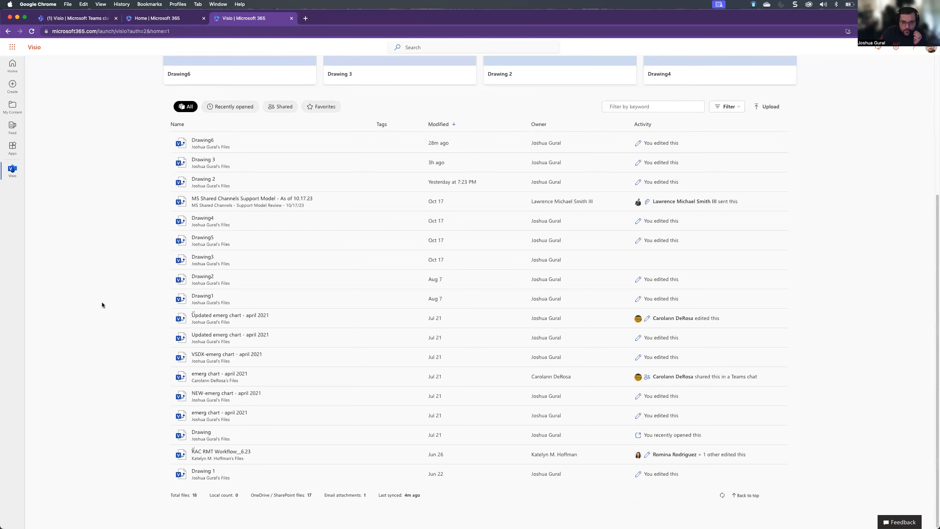
scroll(96, 297, "up", 5)
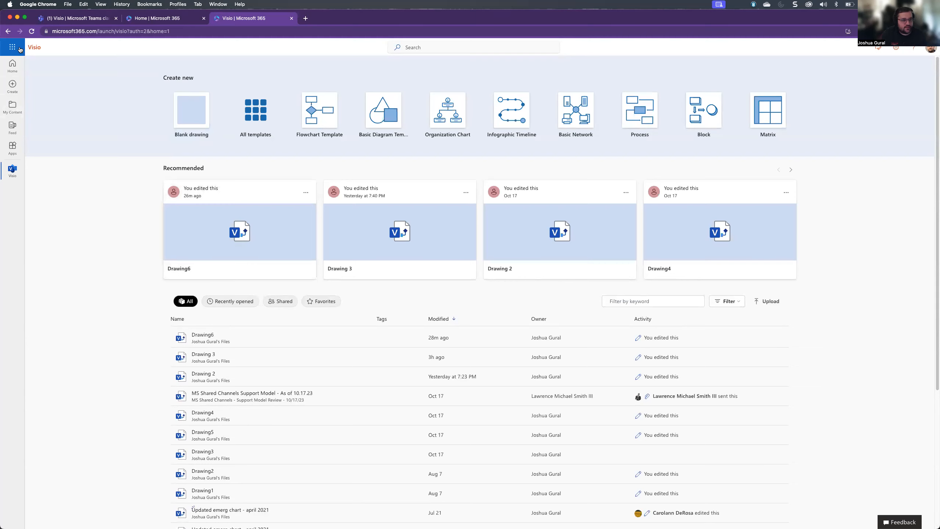
Compare the Visio page in Teams with the one in Microsoft 365 and view the Microsoft 365 app launcher.
left_click(53, 23)
left_click(236, 23)
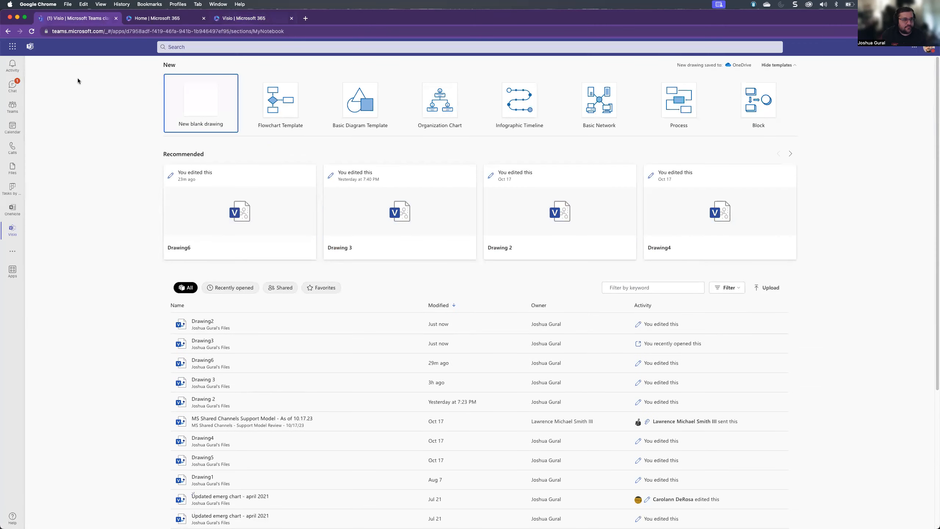
left_click(12, 47)
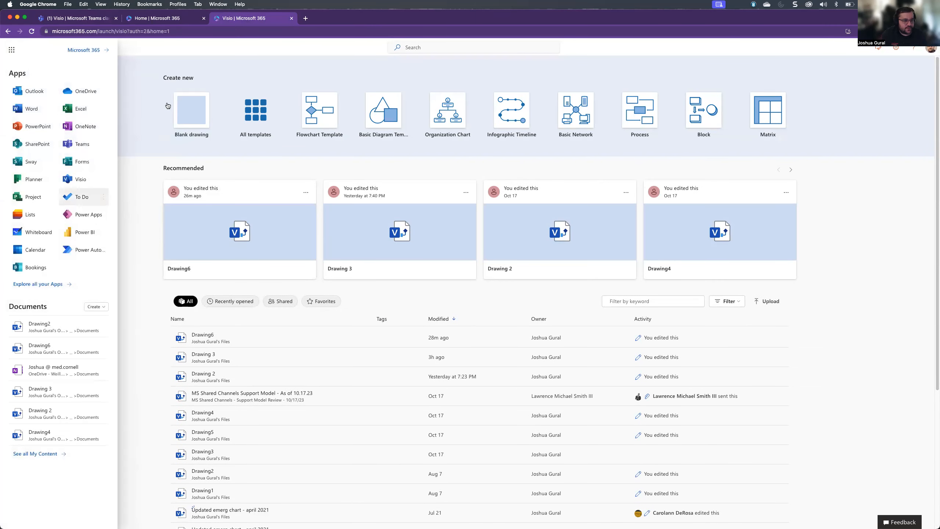
left_click(161, 128)
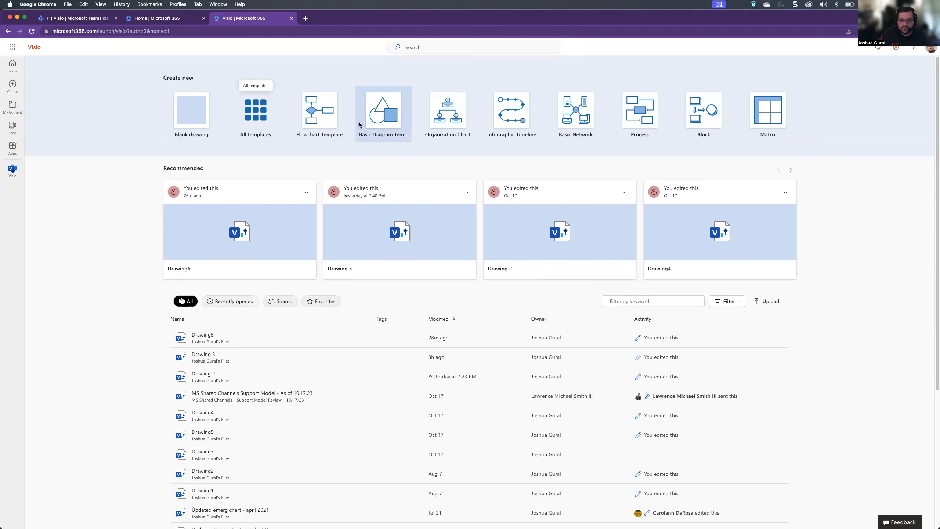
Look through the full template library and its Featured Sample Diagrams, and return to the Visio start page.
left_click(257, 111)
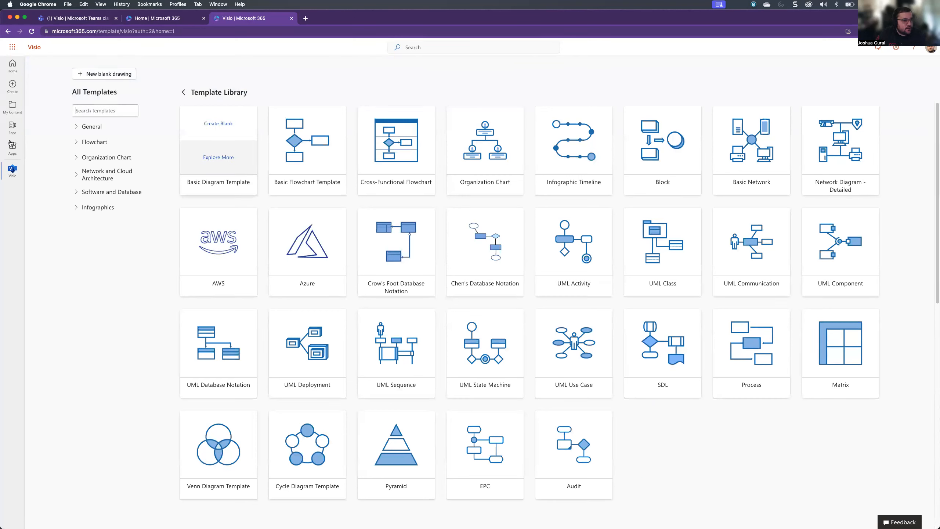
left_click(183, 94)
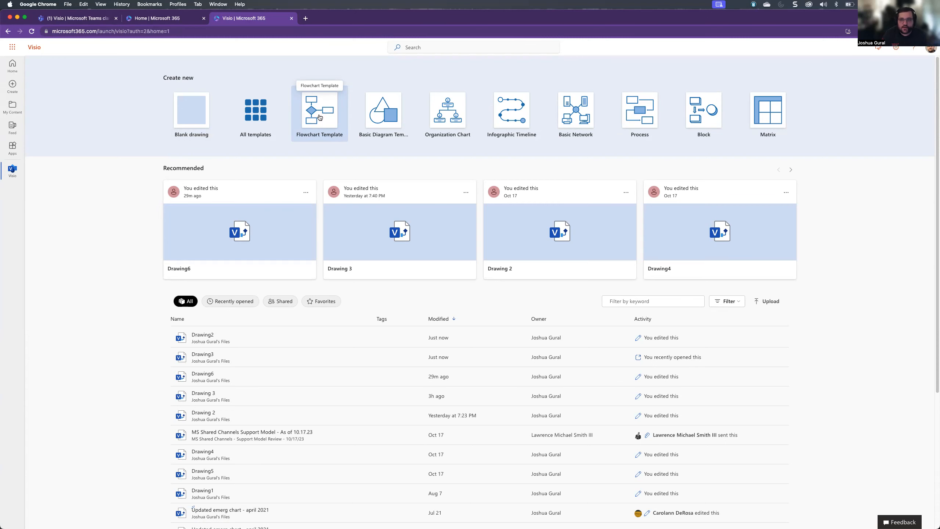
left_click(237, 126)
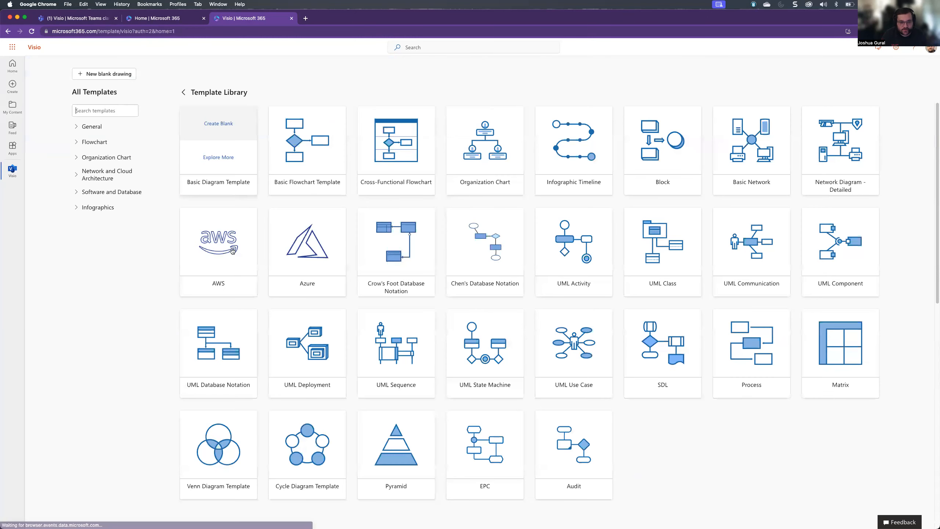
scroll(284, 298, "down", 2)
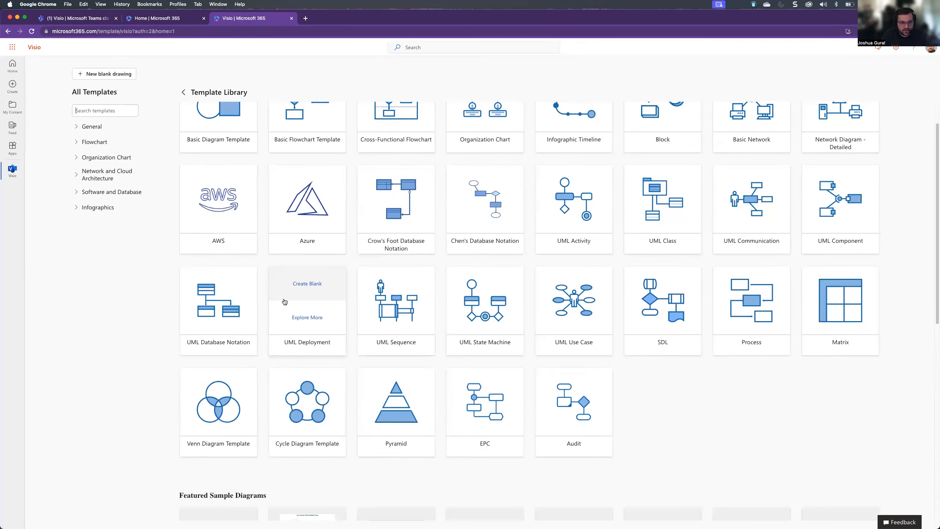
scroll(284, 302, "down", 10)
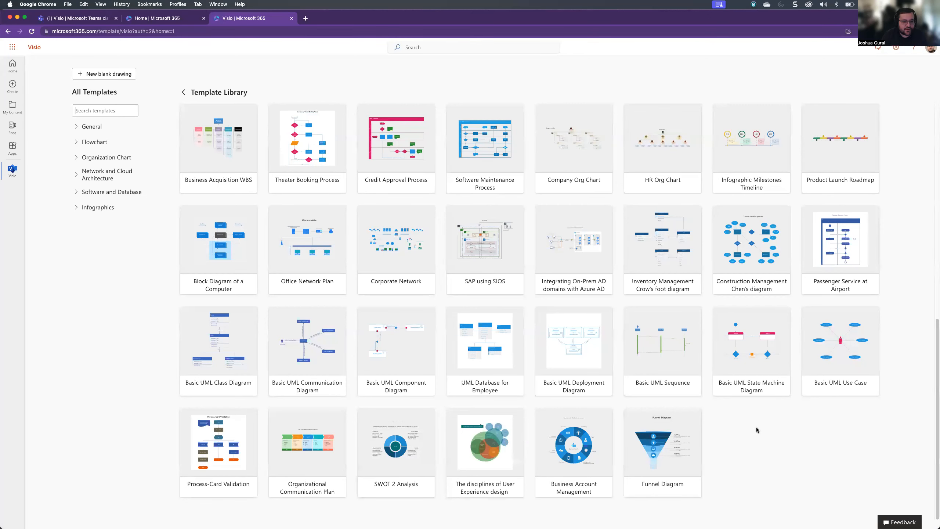
scroll(185, 143, "up", 5)
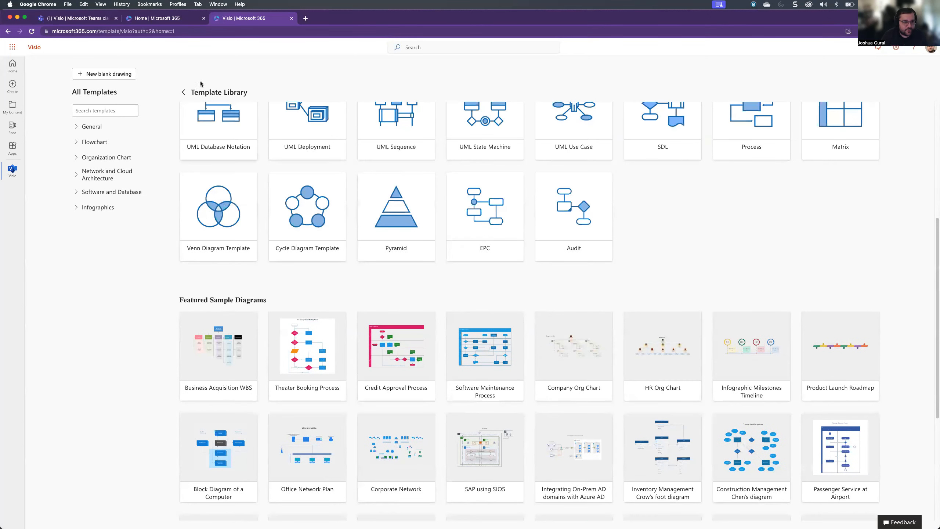
left_click(183, 92)
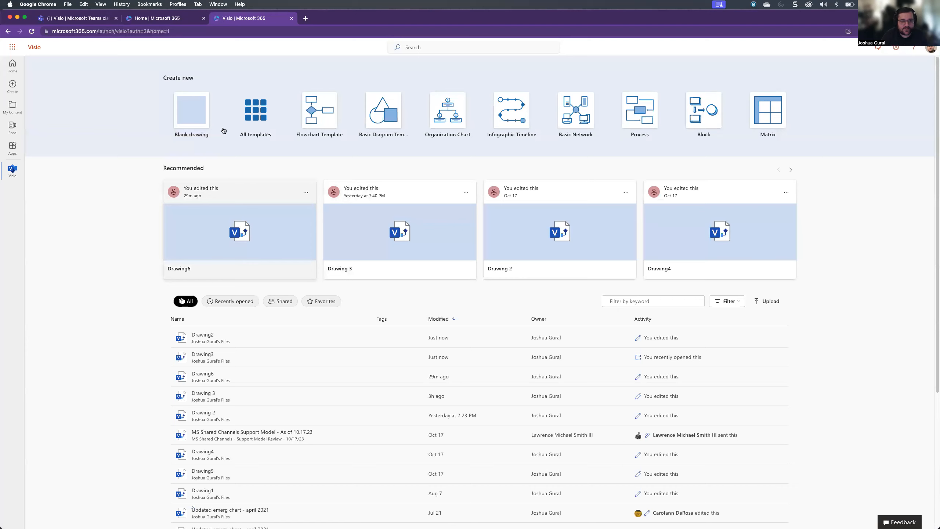
Create a new drawing from the Flowchart Template and view the file options before returning to the empty canvas.
left_click(324, 112)
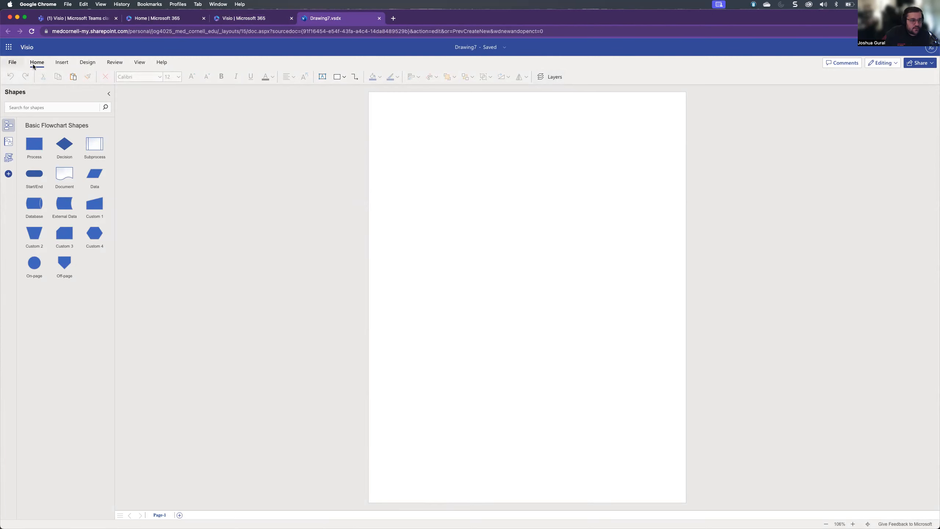
left_click(11, 63)
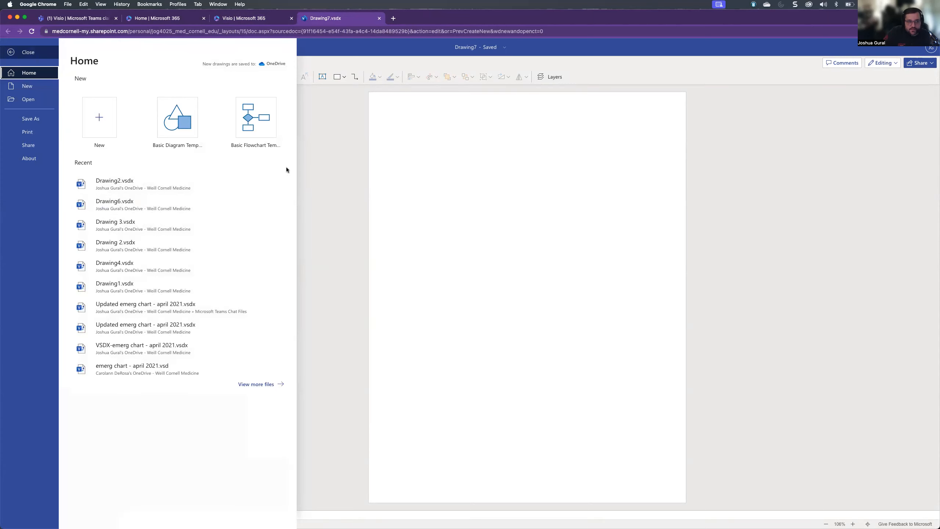
left_click(325, 163)
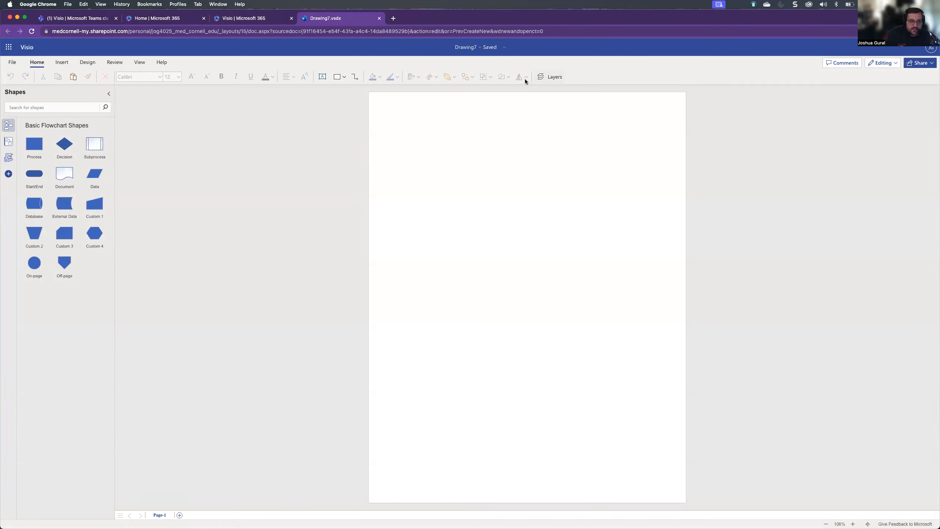
Look through the image files in the Downloads folder available for insertion, and cancel without choosing one.
left_click(61, 64)
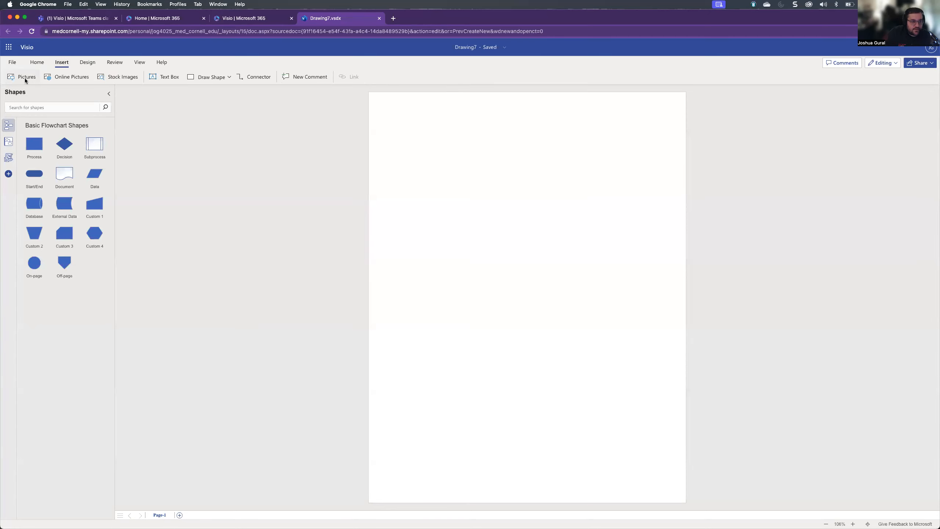
left_click(25, 77)
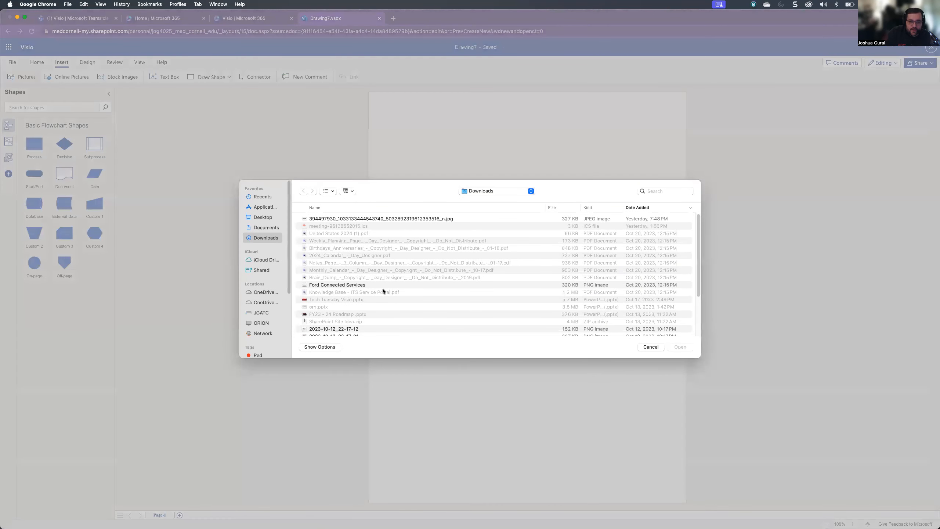
scroll(344, 295, "down", 5)
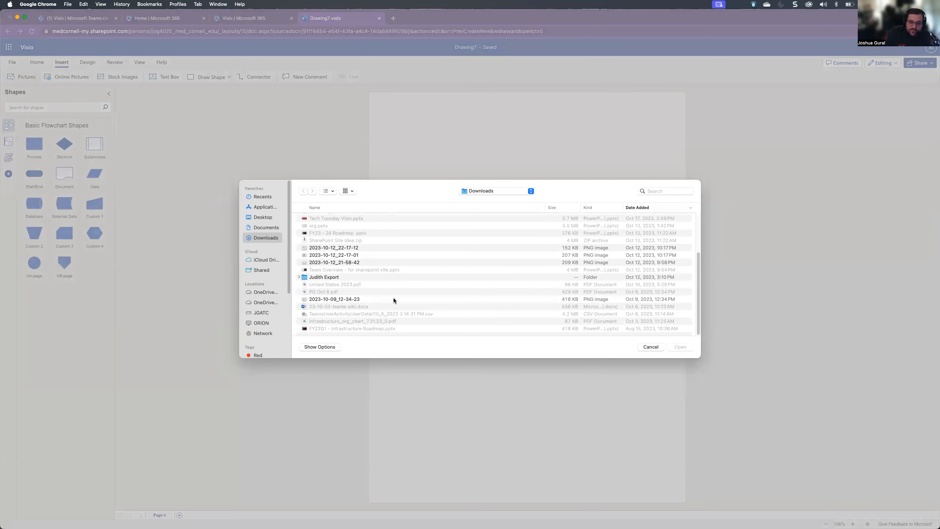
scroll(394, 298, "up", 5)
left_click(651, 347)
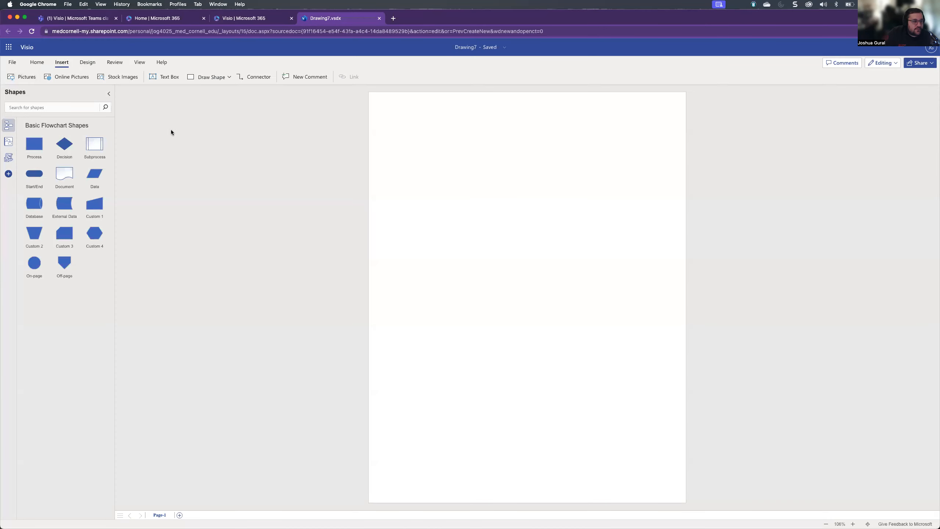
Insert an online picture of an airplane in flight from the Bing Airplane category into the drawing.
left_click(77, 79)
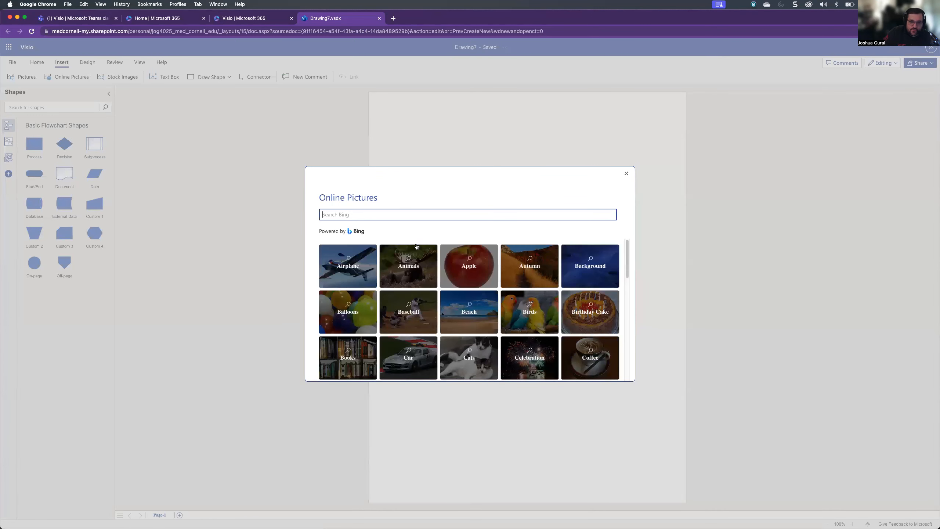
left_click(348, 266)
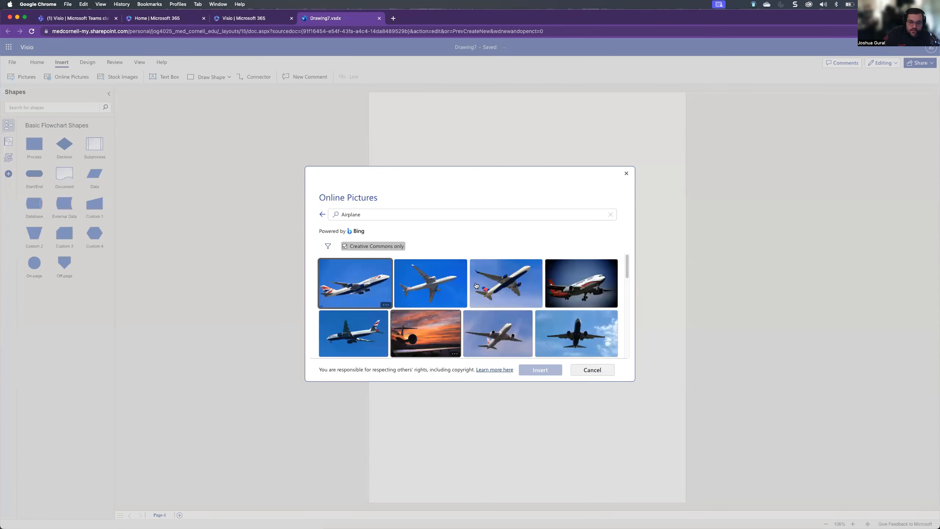
left_click(517, 341)
left_click(537, 368)
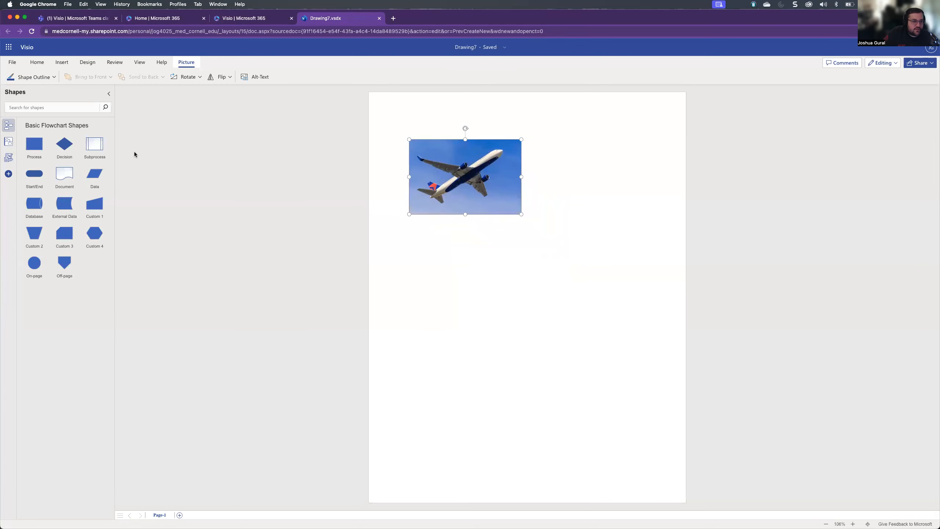
Browse the stock images library available for the drawing and leave it without inserting anything.
left_click(60, 63)
left_click(107, 77)
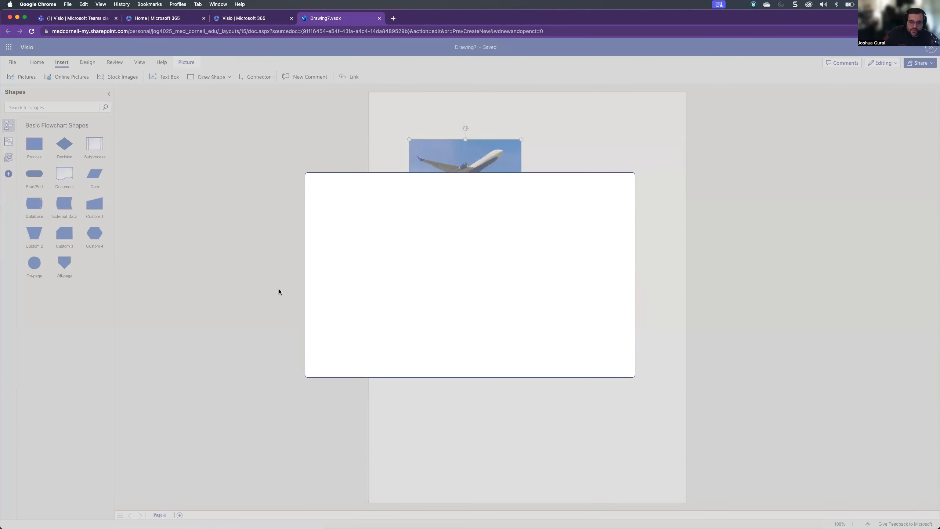
scroll(532, 311, "down", 3)
scroll(532, 311, "down", 2)
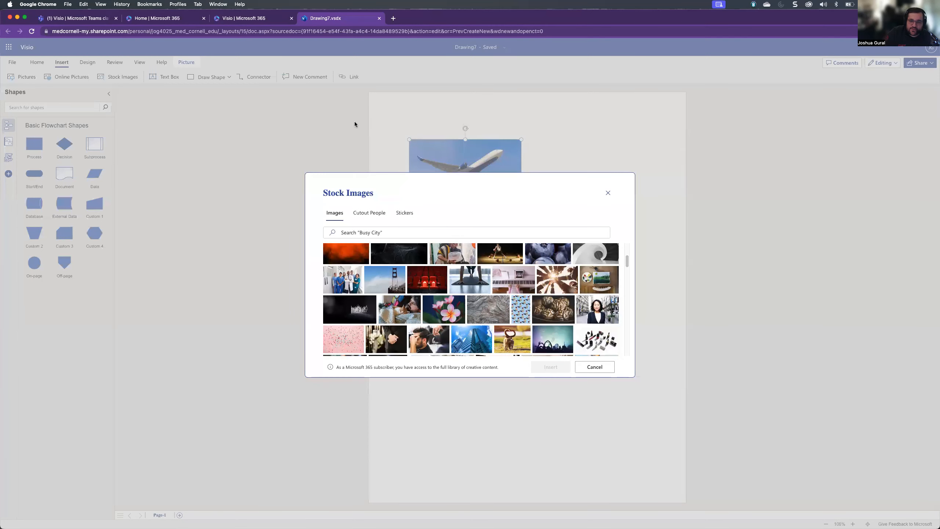
left_click(92, 93)
Compare the online Airplane pictures with and without the Creative Commons only filter, and cancel the picture search.
left_click(69, 77)
left_click(357, 272)
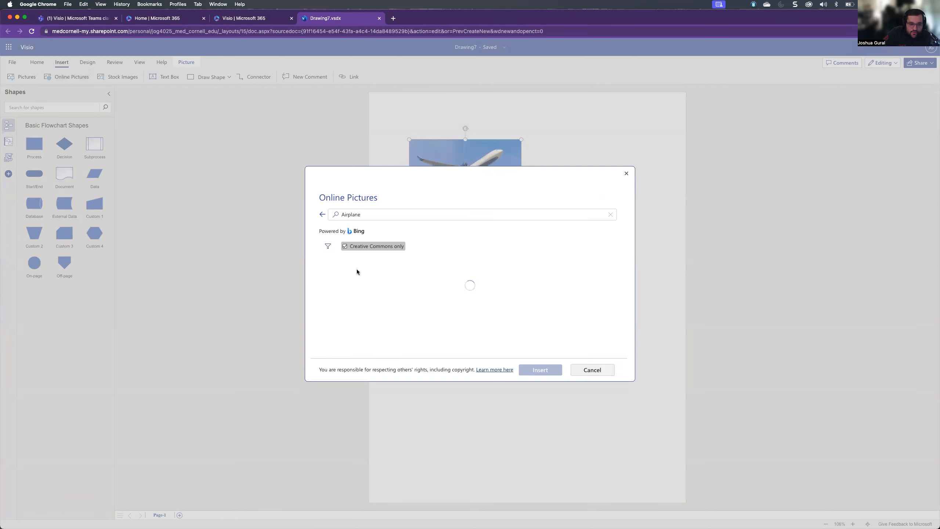
left_click(360, 247)
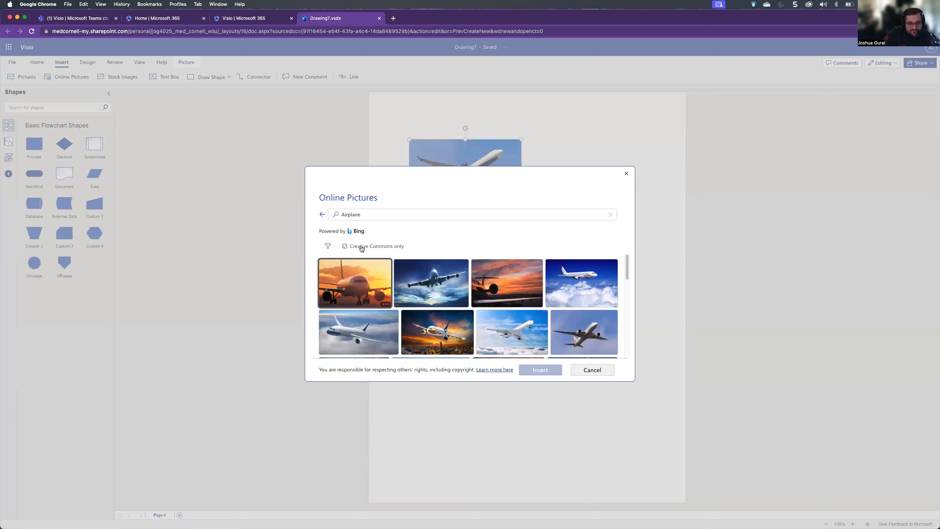
left_click(360, 248)
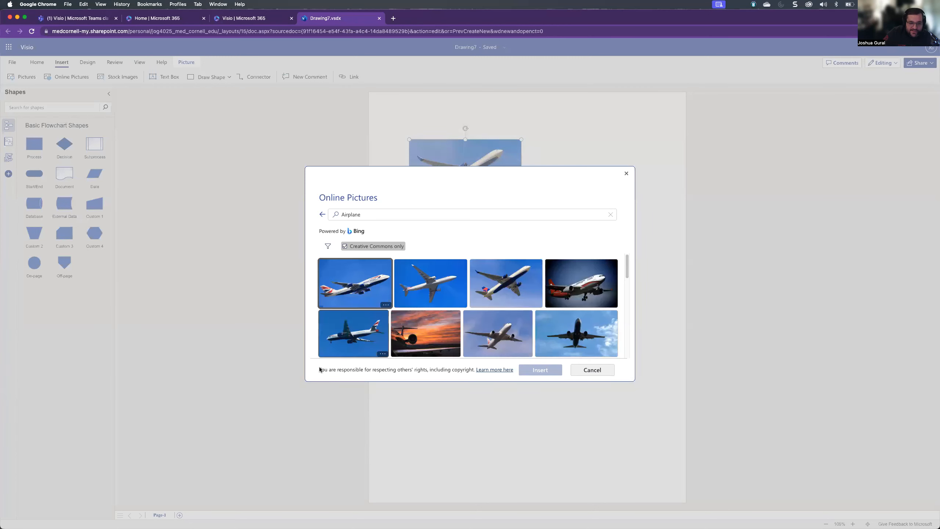
left_click(576, 373)
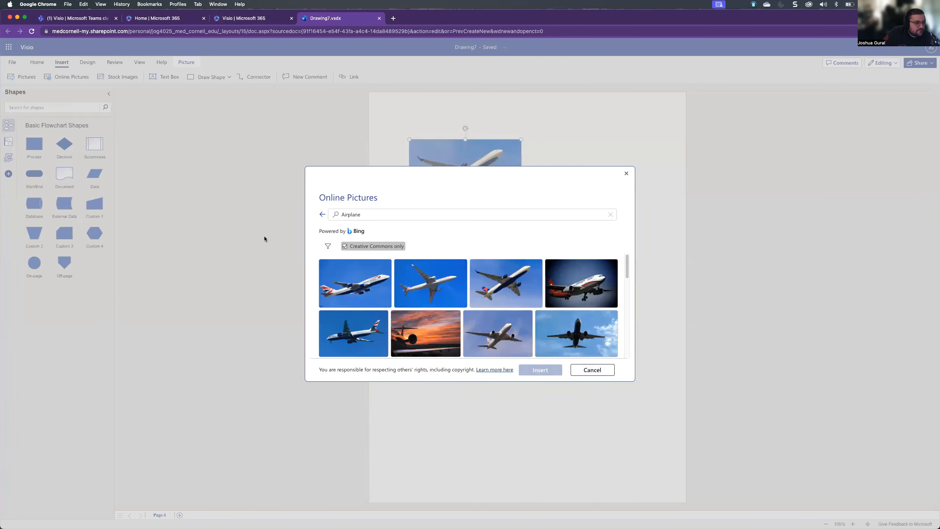
Add a text box reading "Test" in the lower part of the page, below the airplane picture.
left_click(162, 77)
left_click_drag(484, 296, 628, 402)
type("Test")
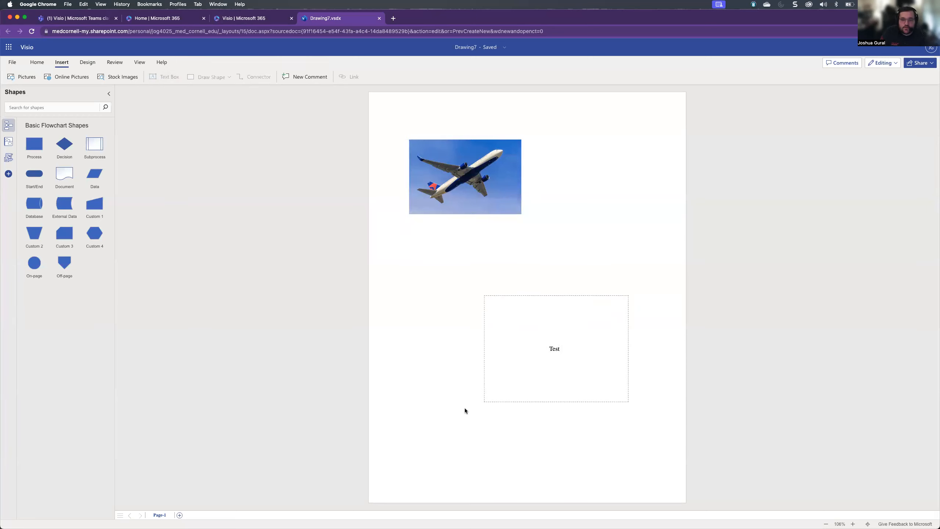
left_click(335, 219)
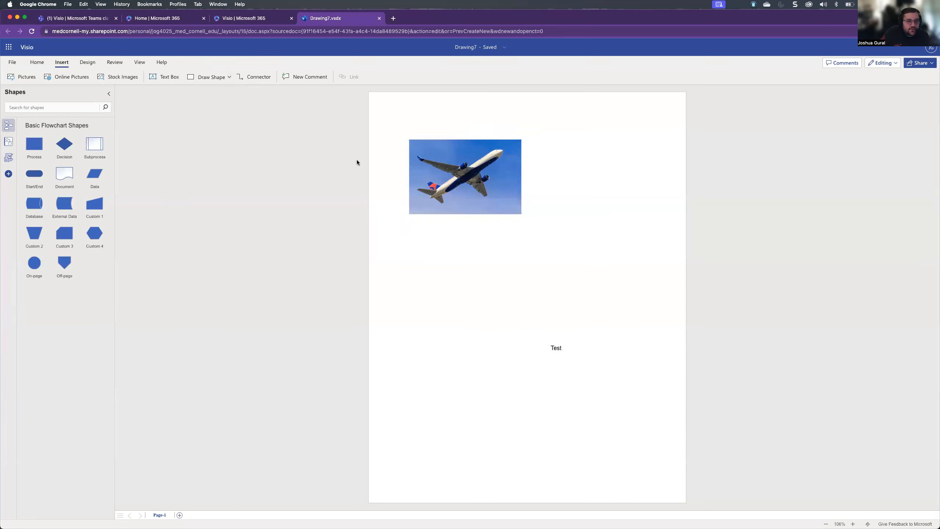
Open a new blank comment and look over the review and view commands.
left_click(305, 77)
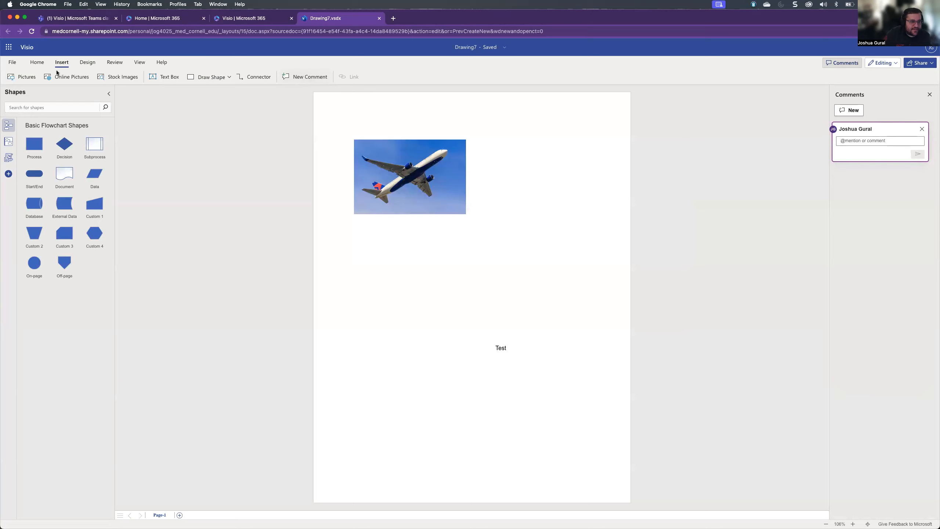
left_click(112, 62)
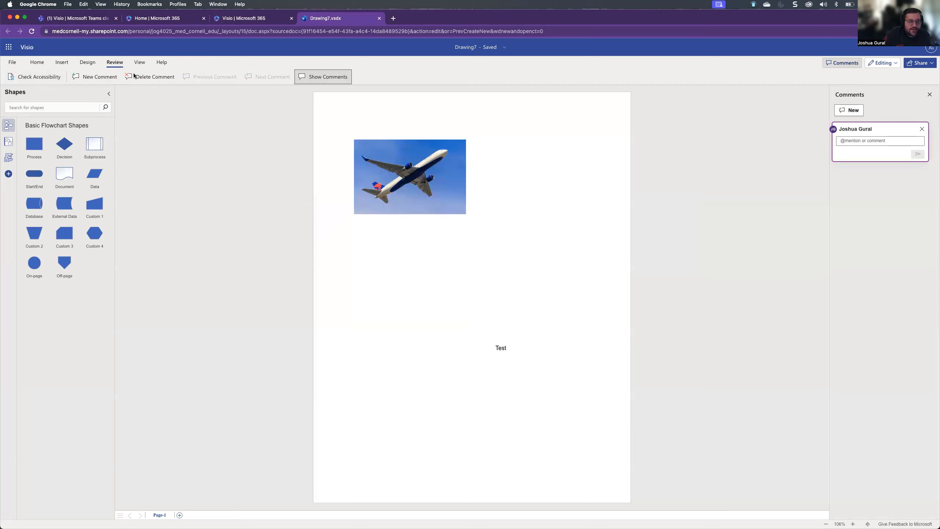
left_click(138, 63)
left_click(112, 63)
Enter the text "What" under the airplane picture and post the comment "What is this?" on it.
right_click(426, 205)
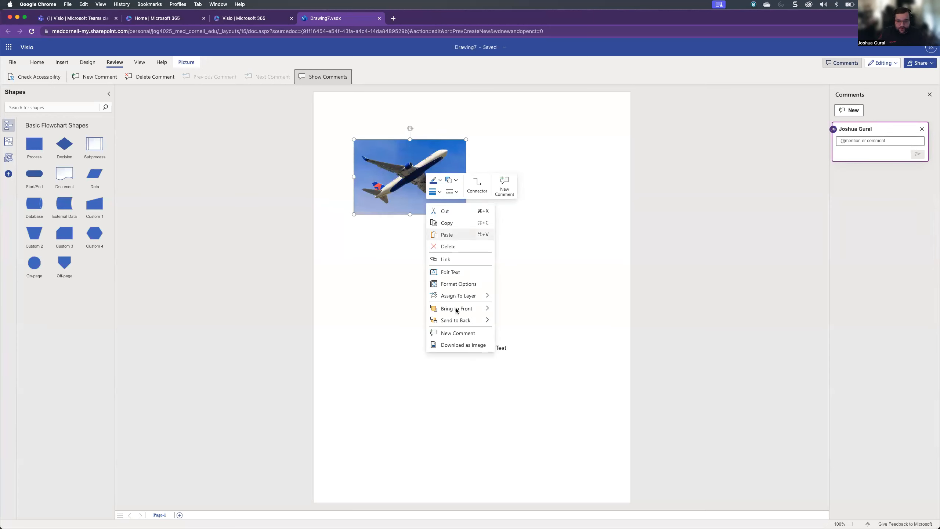
left_click(455, 333)
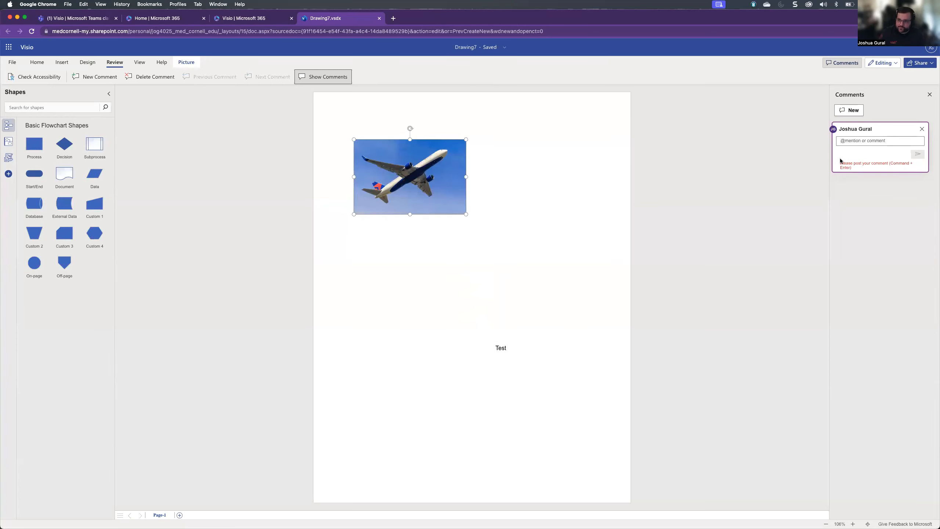
type("What")
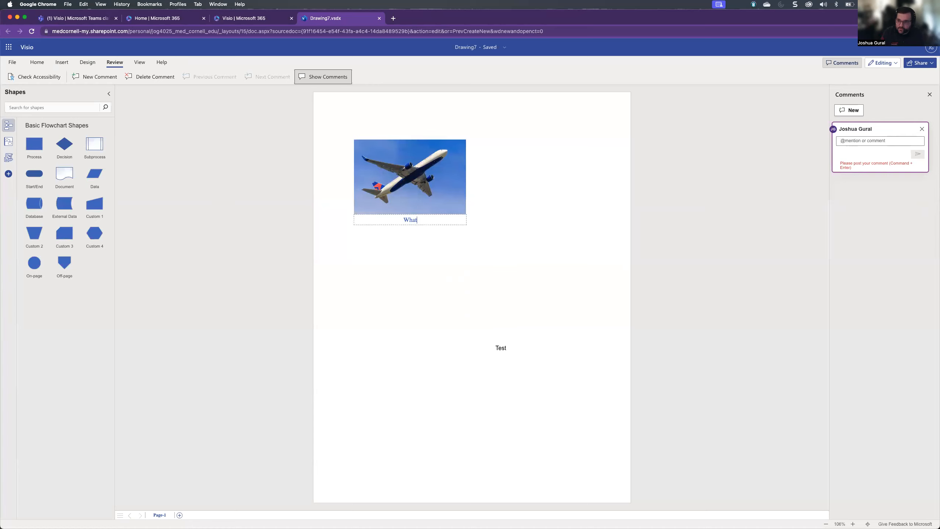
type("What is")
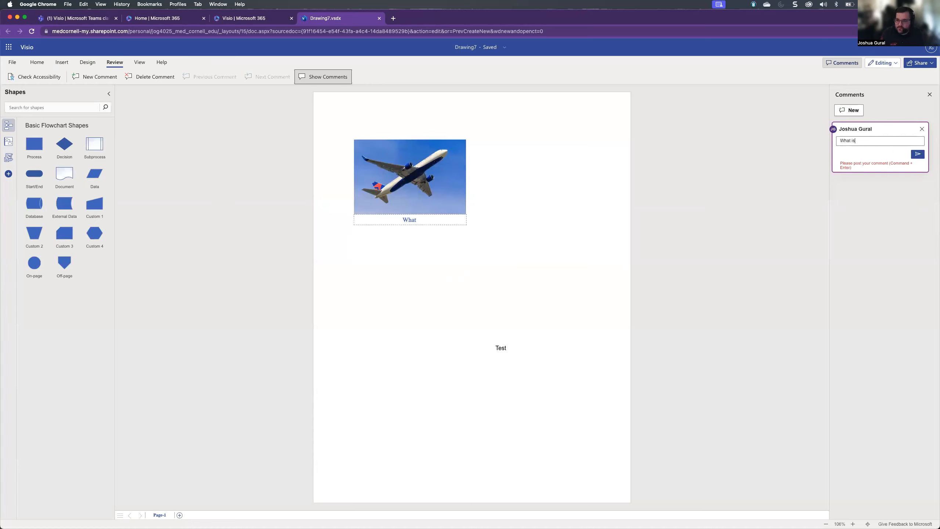
type(" this?")
left_click(918, 154)
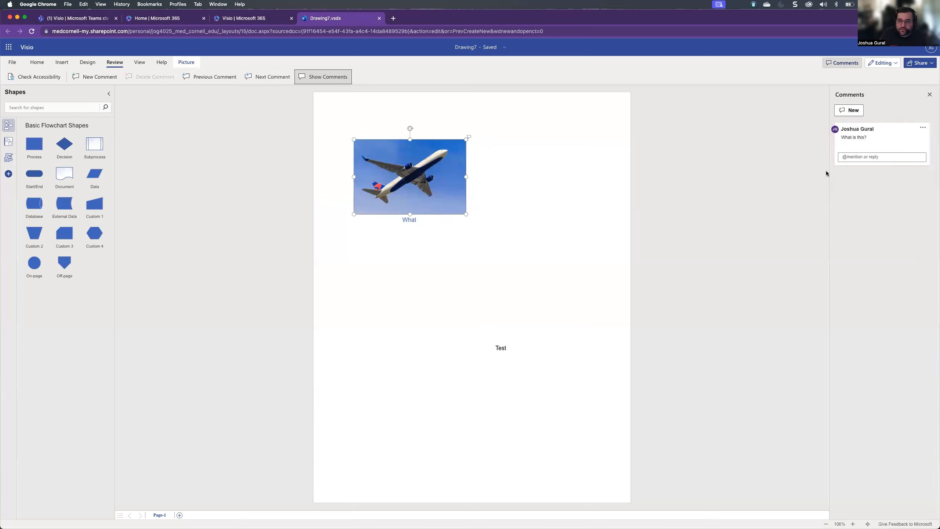
Reply to the comment by mentioning a colleague with "What kind of plane is this?", and share the drawing to notify them.
left_click(858, 160)
type("@raf")
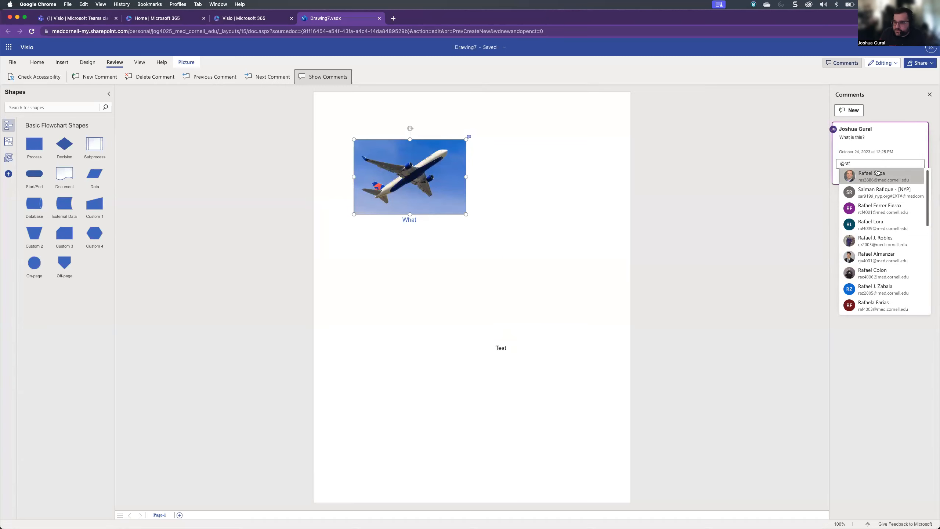
left_click(878, 172)
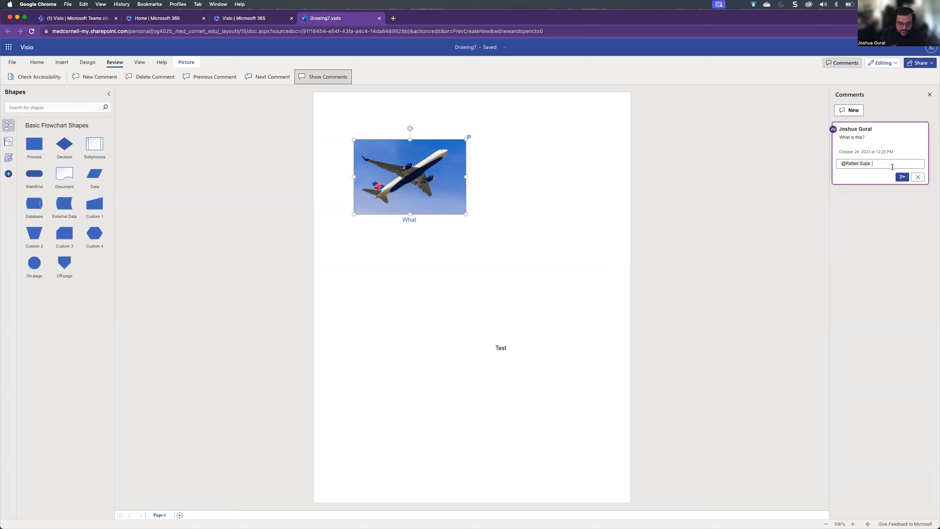
type("What kind of plane is this?")
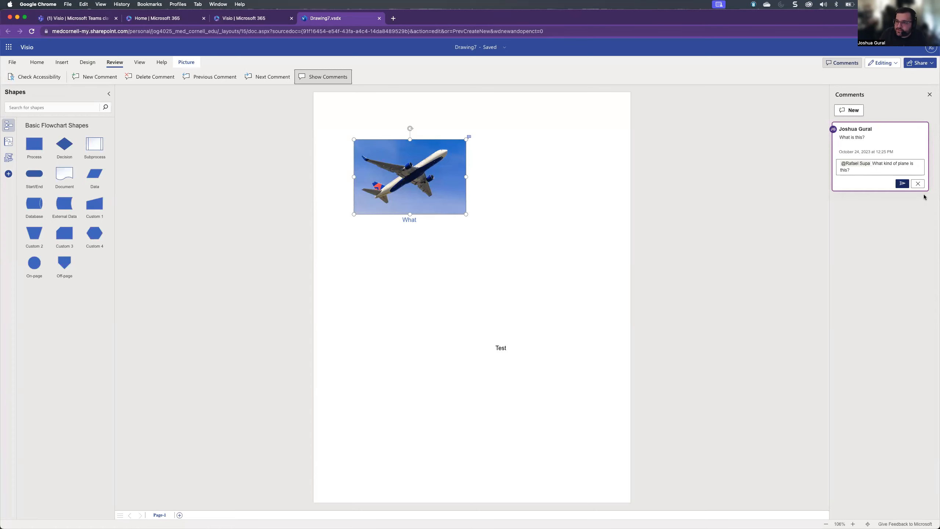
left_click(902, 183)
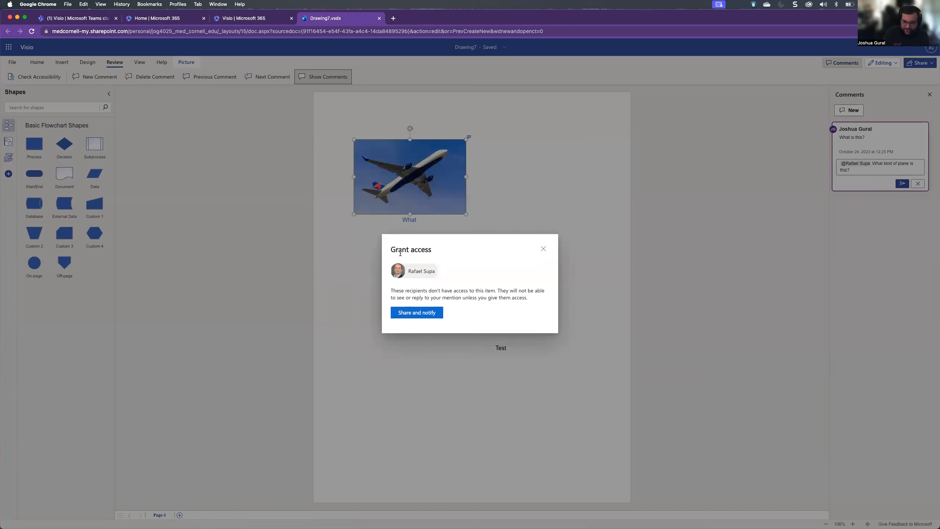
left_click(417, 315)
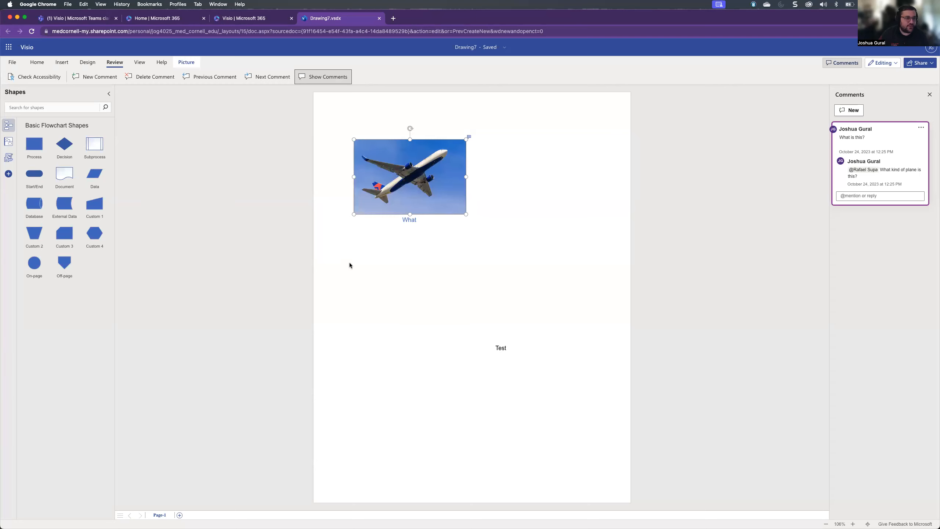
Switch to Outlook from the Microsoft 365 home page and read the mention notification email about Drawing 3.
left_click(152, 18)
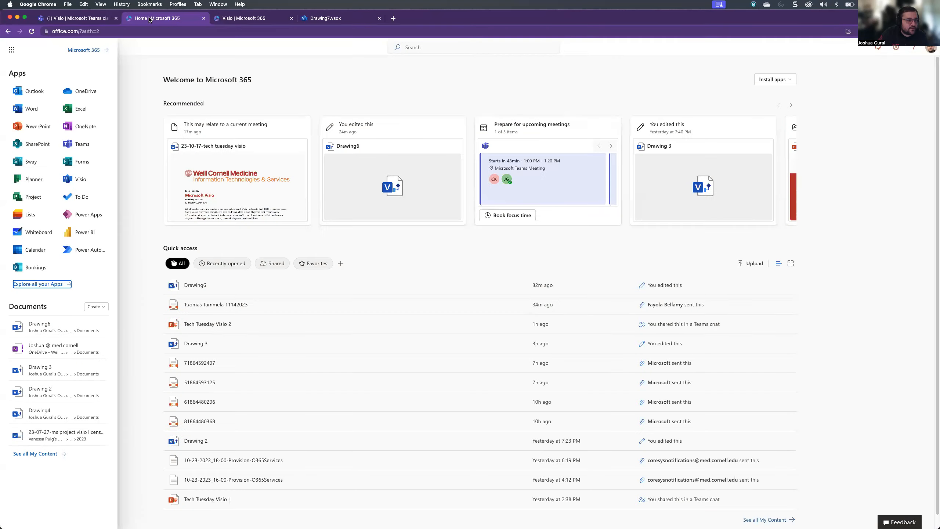
left_click(31, 91)
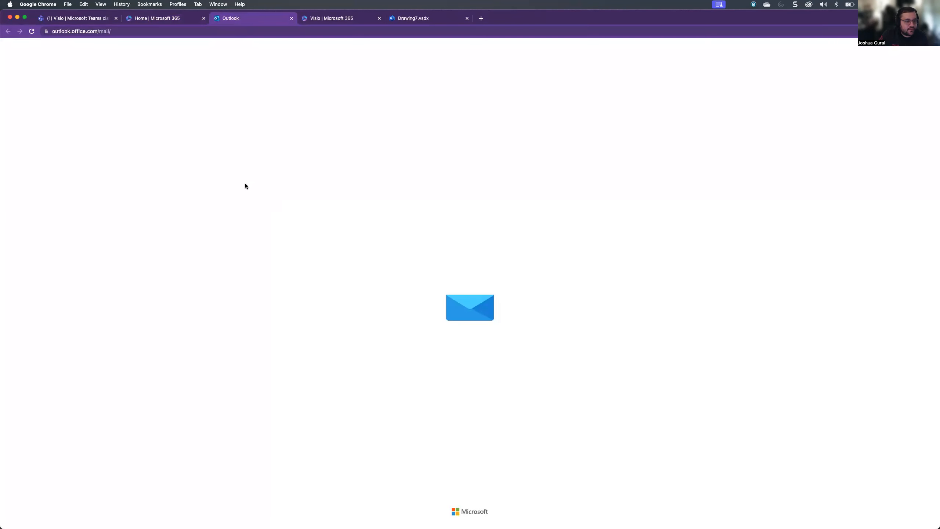
scroll(212, 261, "down", 5)
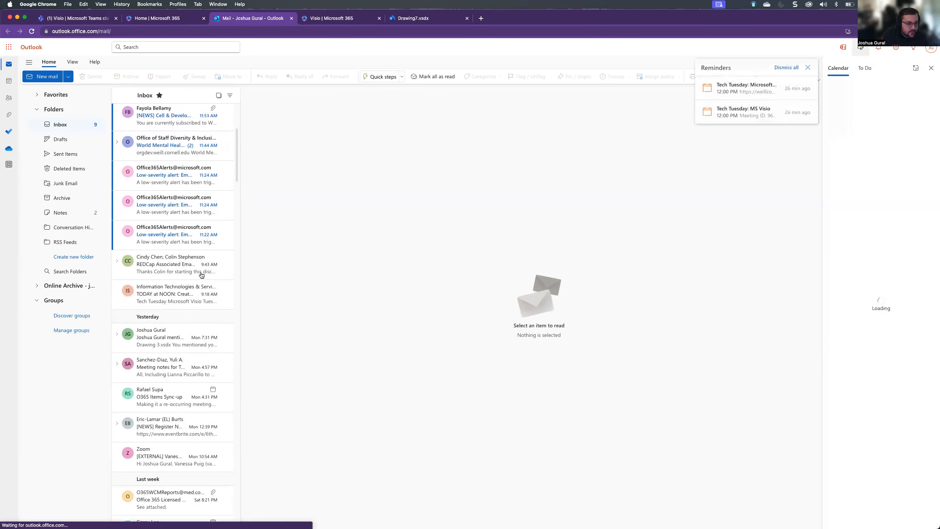
left_click(173, 315)
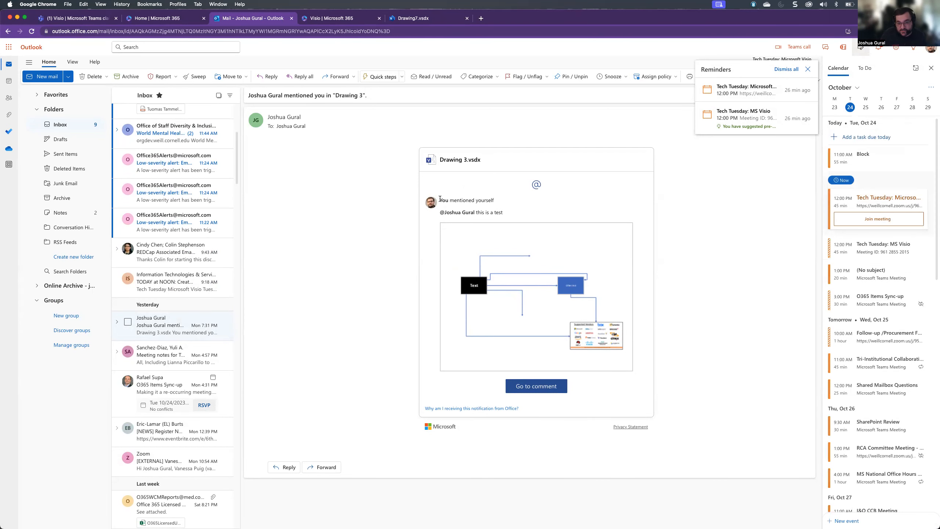
left_click_drag(505, 197, 499, 200)
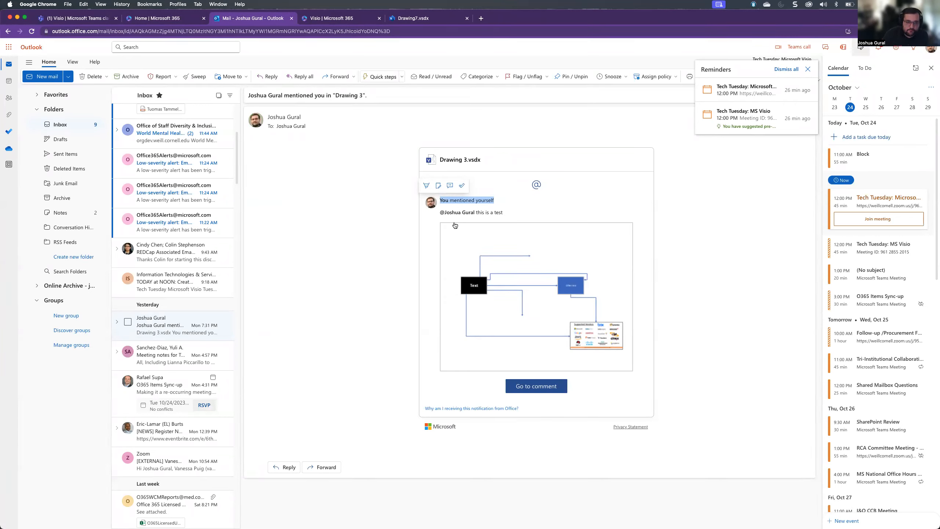
Follow the notification email's link to the comment in Drawing 3, and return to Drawing7.
left_click(527, 389)
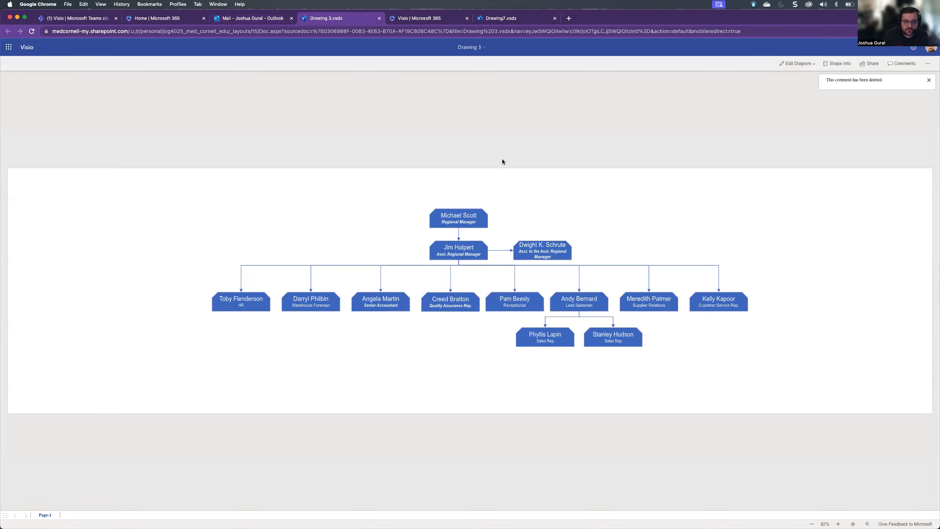
left_click(440, 18)
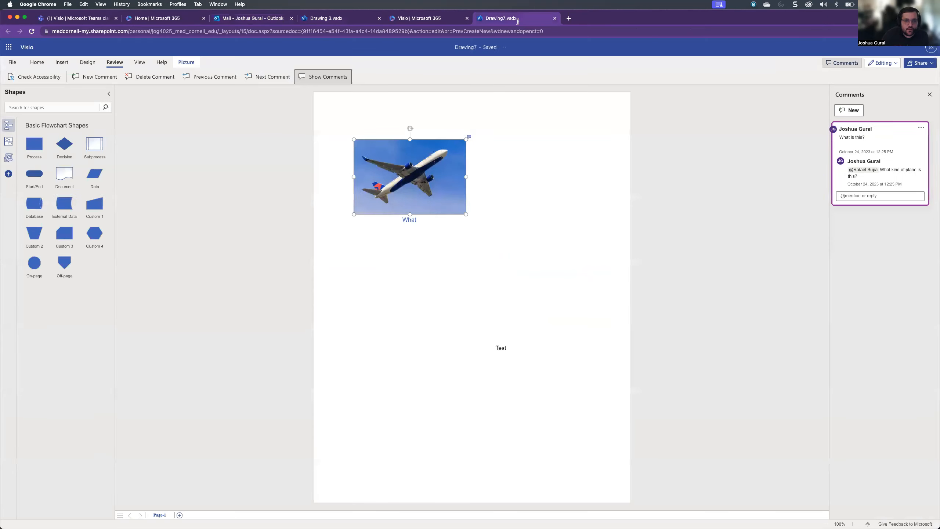
left_click(508, 19)
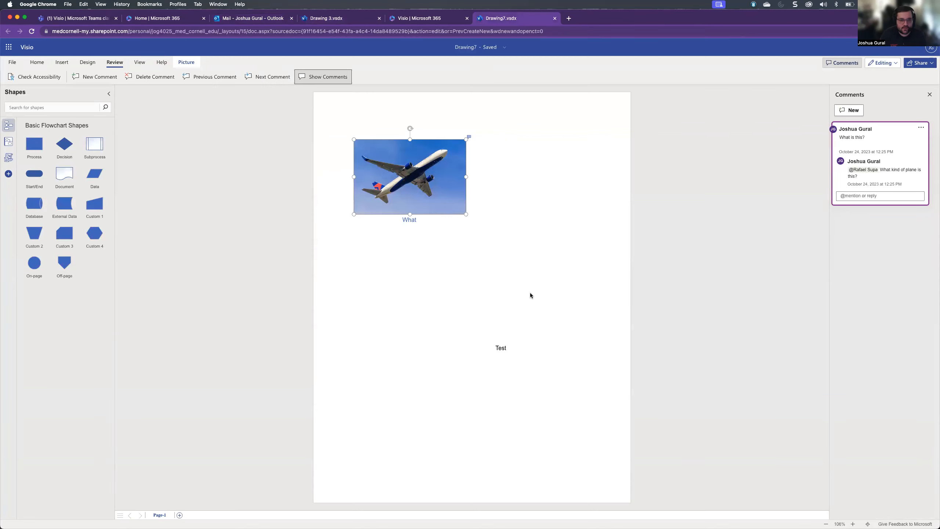
Place two Process rectangles side by side below the airplane picture and link them with a straight connector and one running underneath.
left_click(507, 180)
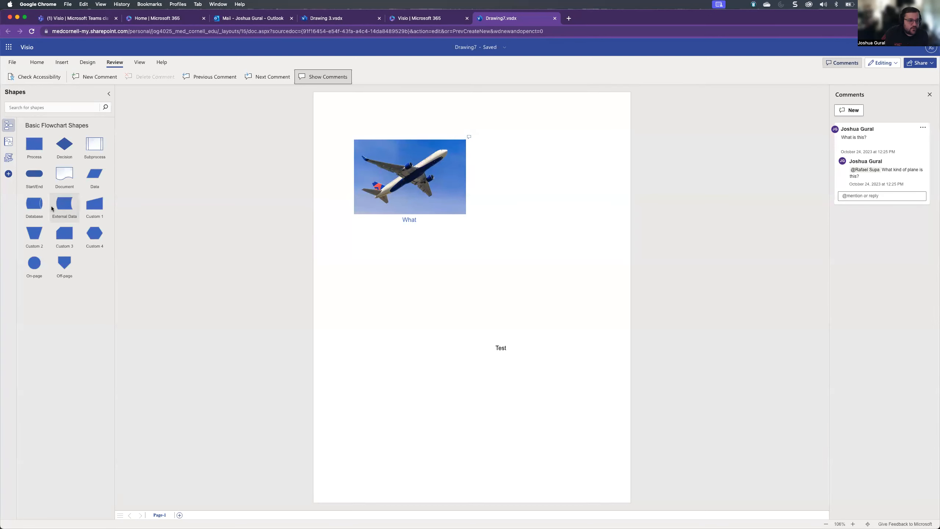
left_click_drag(33, 154, 376, 281)
left_click_drag(34, 147, 459, 281)
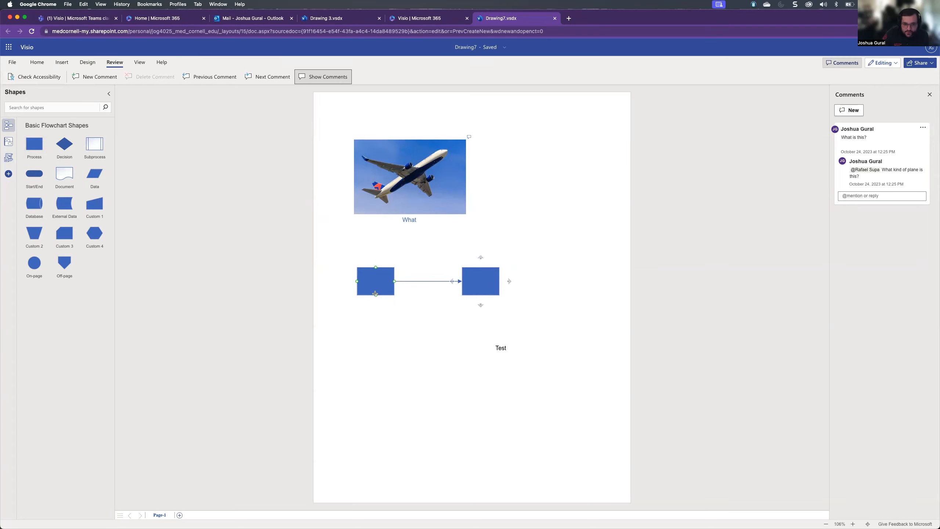
left_click_drag(376, 299, 493, 296)
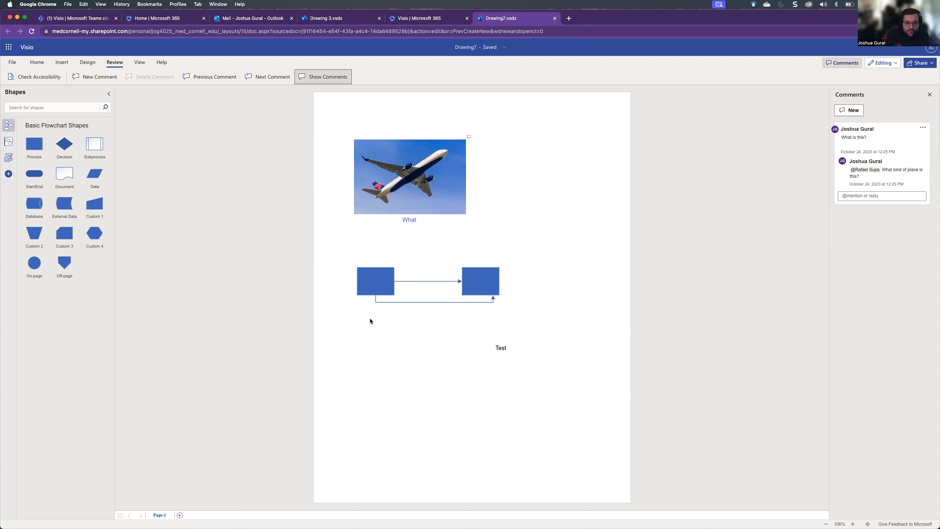
Open the left Process rectangle for text entry, close it unchanged, and move the right rectangle down beside the "Test" text.
double_click(374, 282)
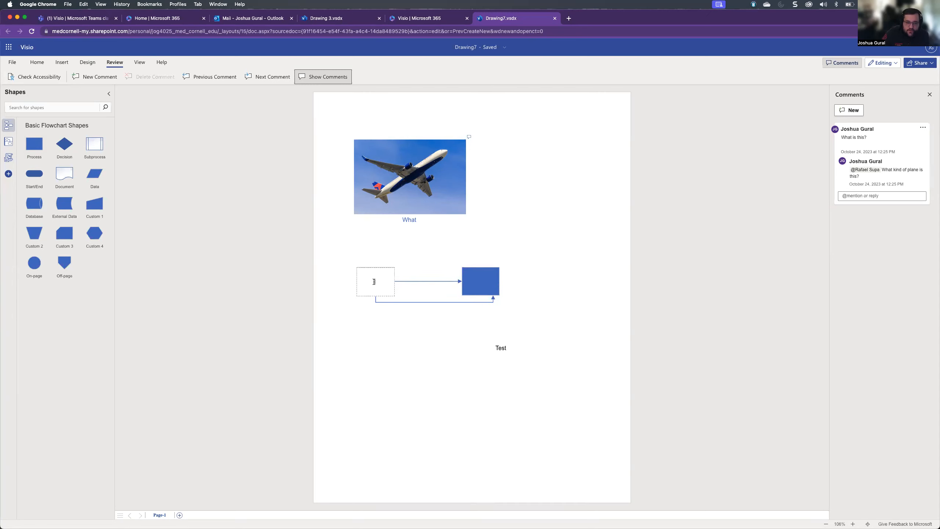
left_click(470, 245)
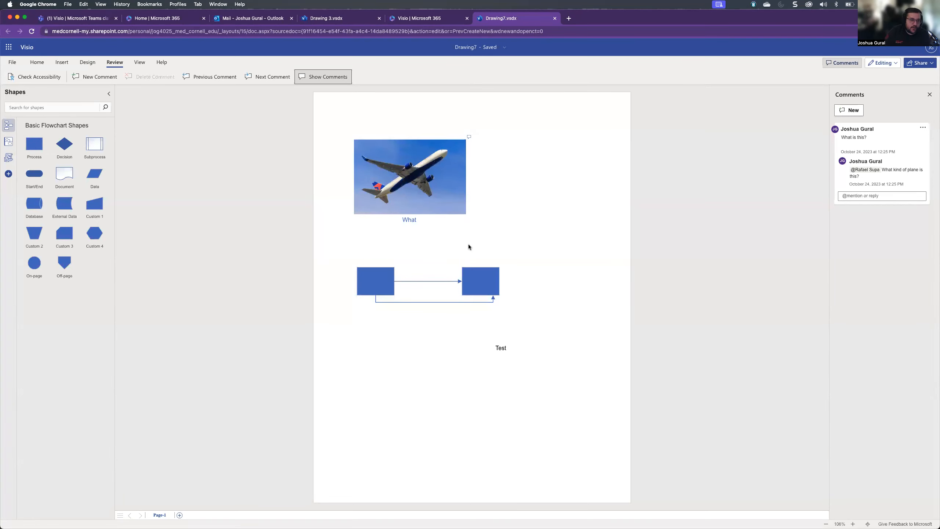
left_click(481, 269)
left_click_drag(477, 278, 429, 352)
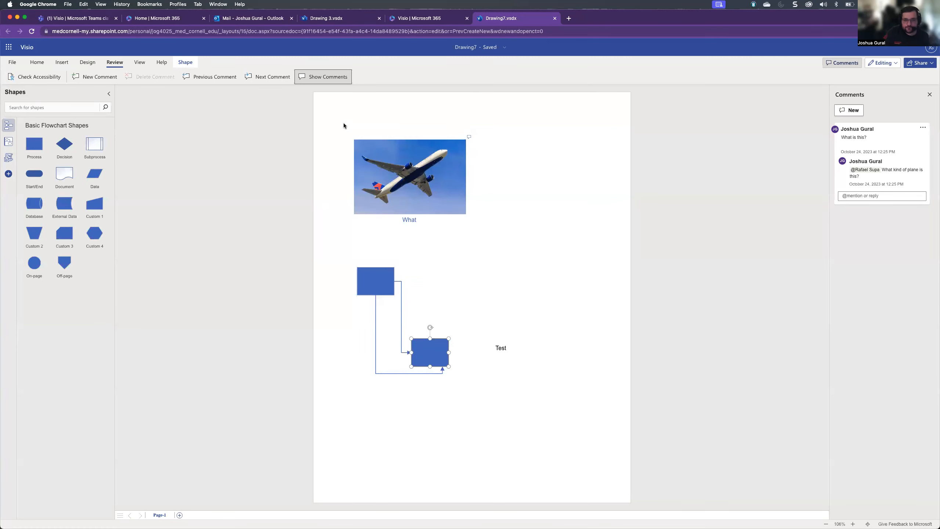
Clear the page of the picture, text, rectangles and connectors, undoing the first deletion before deleting everything again.
left_click(334, 117)
left_click_drag(335, 117, 607, 446)
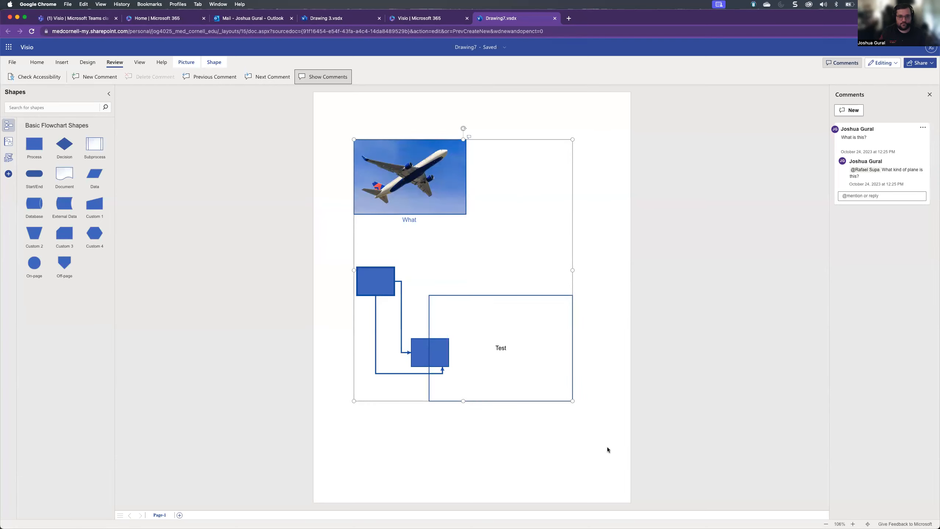
key("Delete")
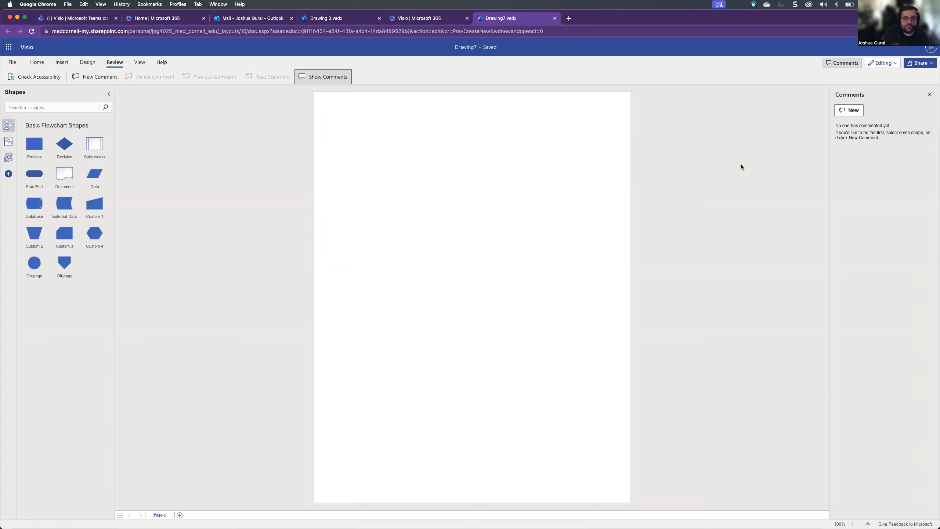
key("super+z")
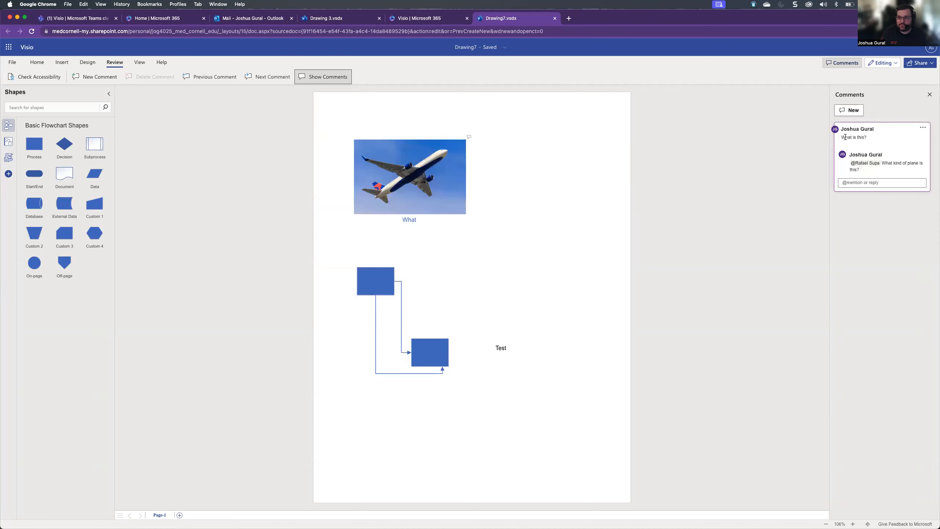
mouse_move(327, 116)
left_mouse_down()
mouse_move(416, 180)
mouse_move(553, 321)
mouse_move(617, 449)
left_mouse_up()
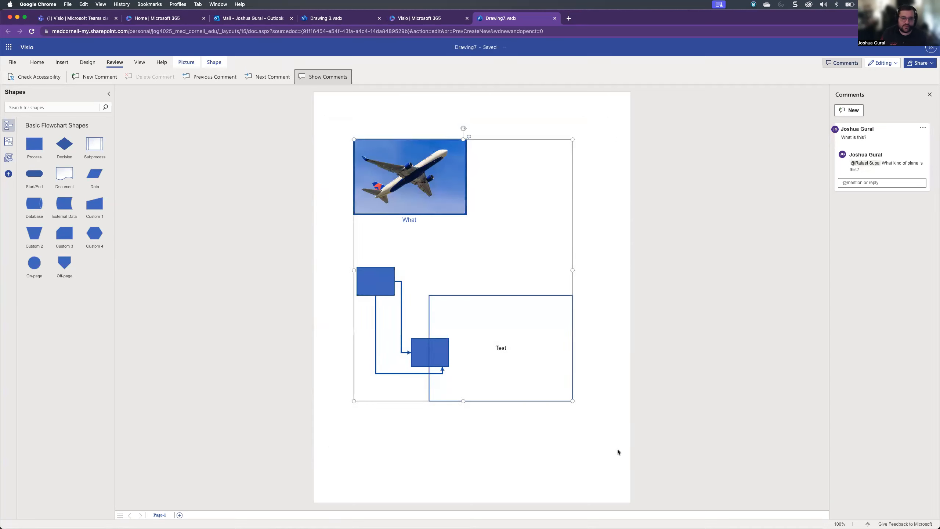
key("Delete")
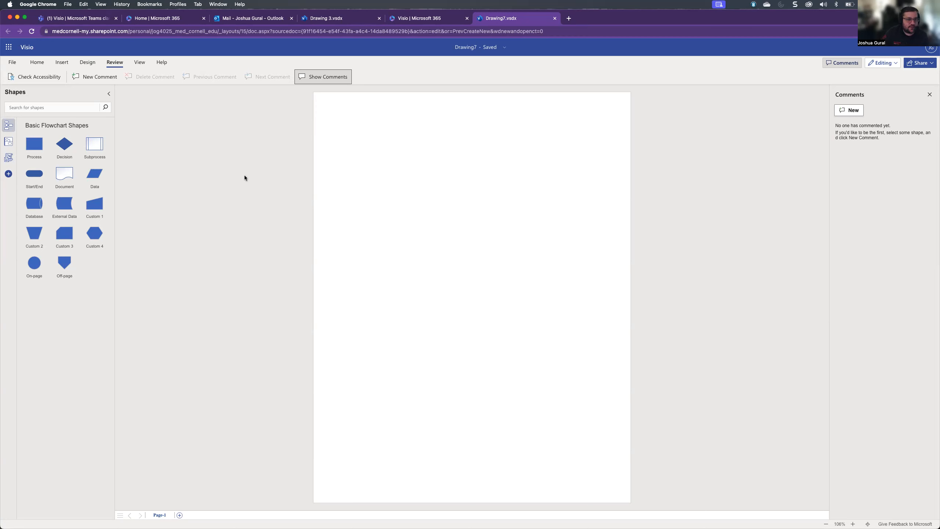
Place a Decision shape in the upper middle of the empty page and show the page breaks and grid.
left_click(143, 62)
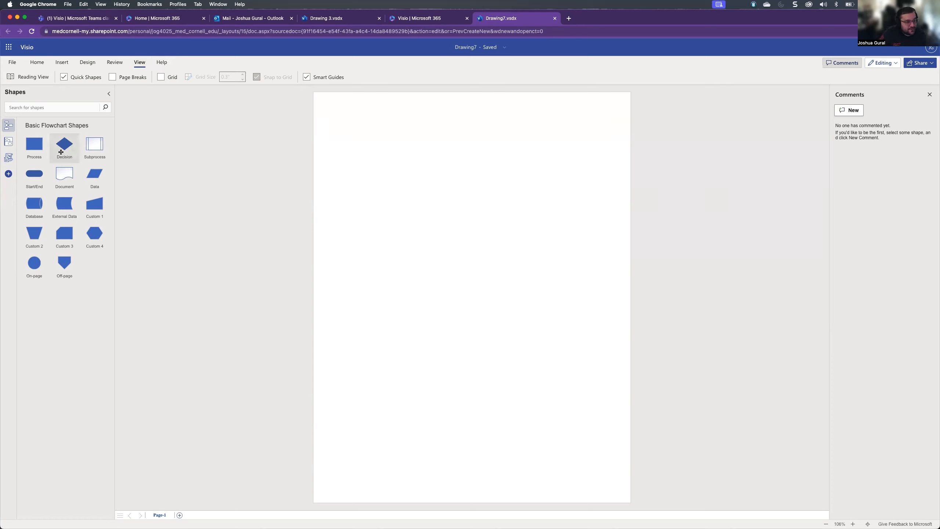
left_click_drag(64, 144, 470, 195)
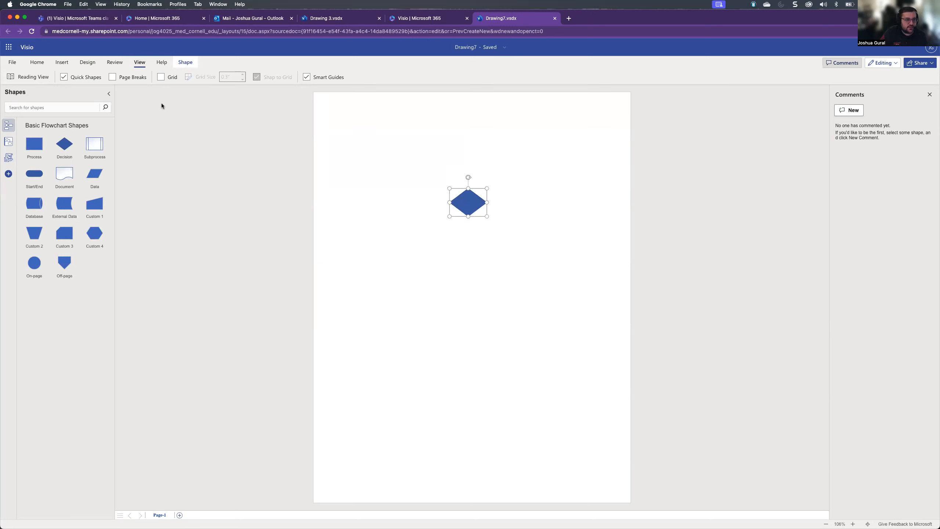
left_click(112, 79)
left_click(161, 79)
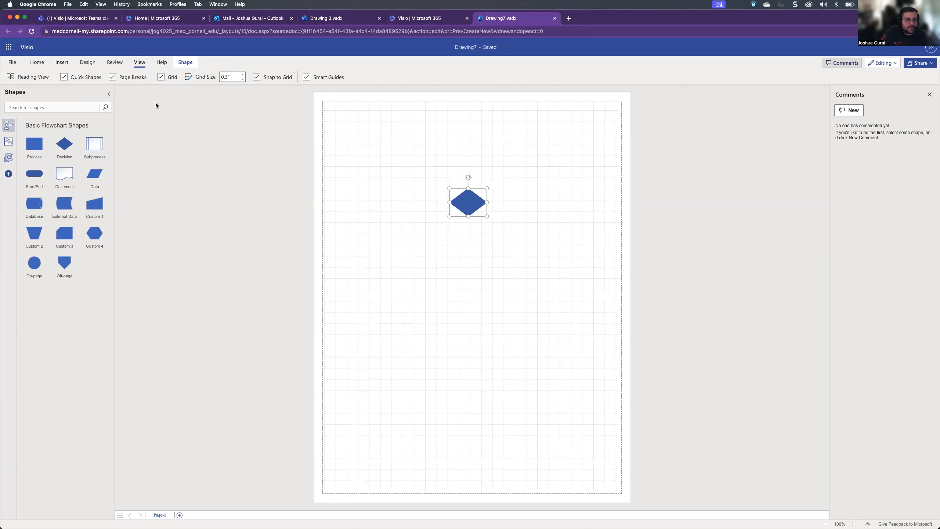
Hide the page breaks, keep the grid shown, and move the Decision shape slightly up and to the left.
left_click(135, 78)
left_click(161, 78)
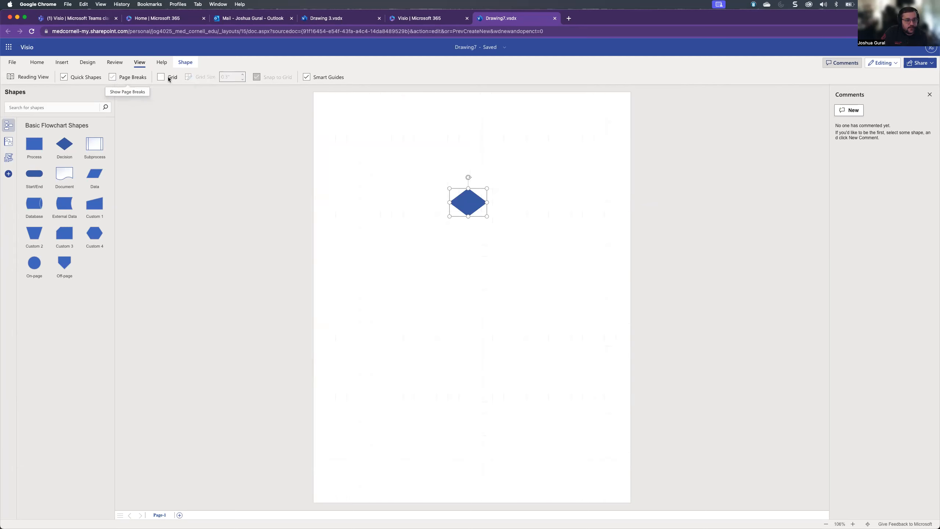
left_click(163, 76)
left_click_drag(461, 196, 451, 177)
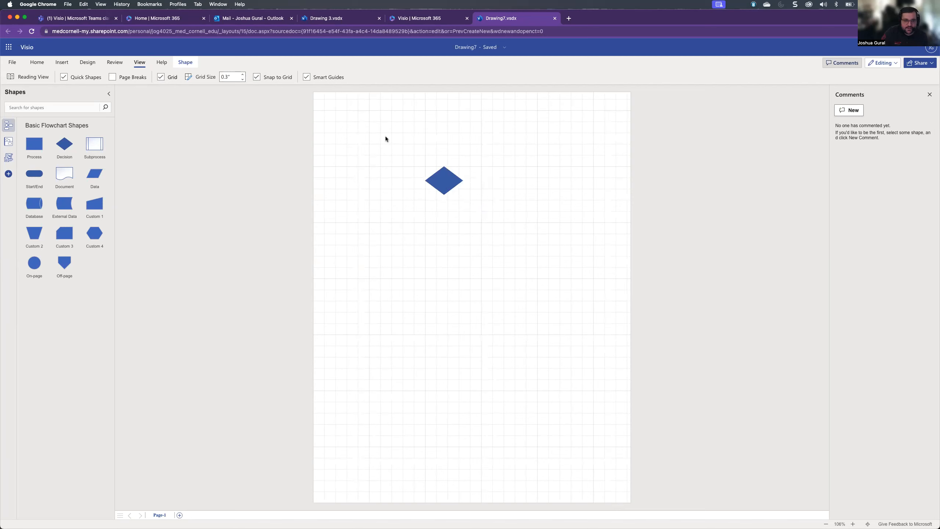
Toggle the grid off and on, try grid sizes of 0.4" and 0.2", and return the size to 0.3".
left_click(161, 77)
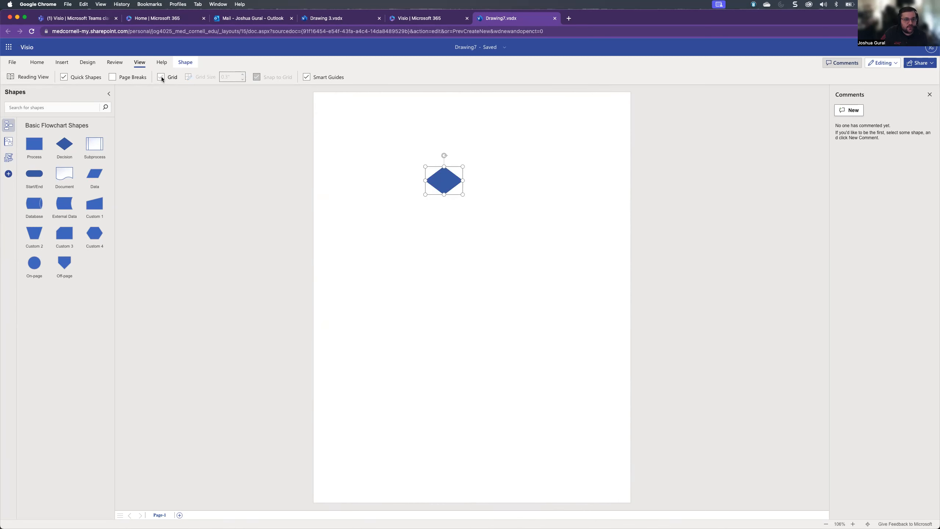
left_click(168, 77)
left_click(243, 79)
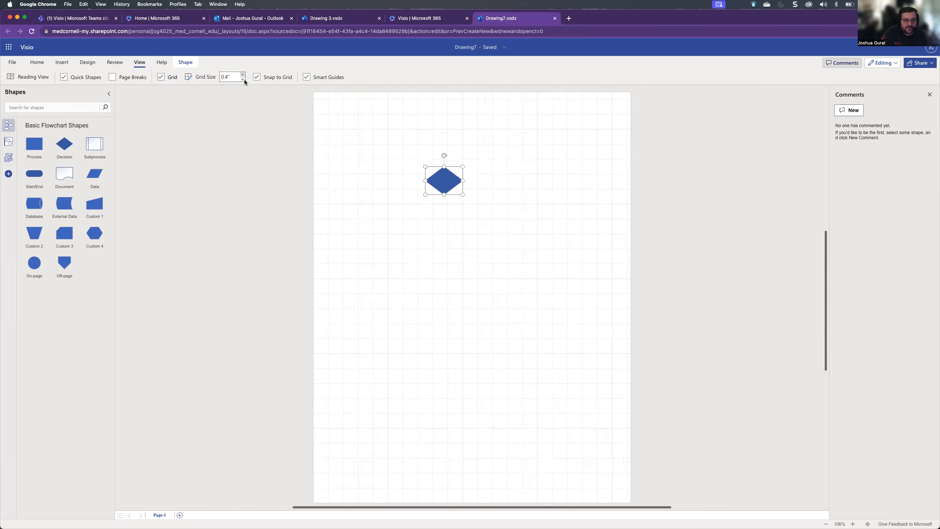
left_click(242, 80)
left_click(243, 80)
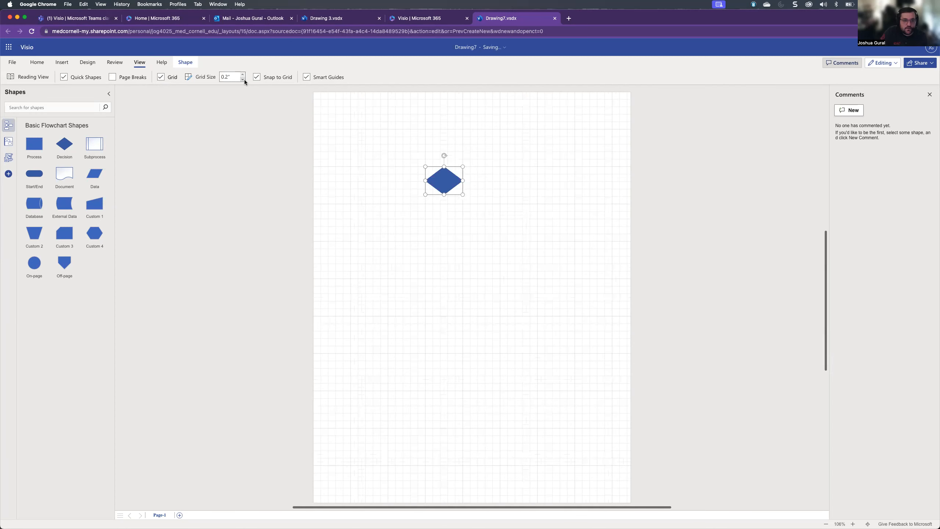
left_click(243, 75)
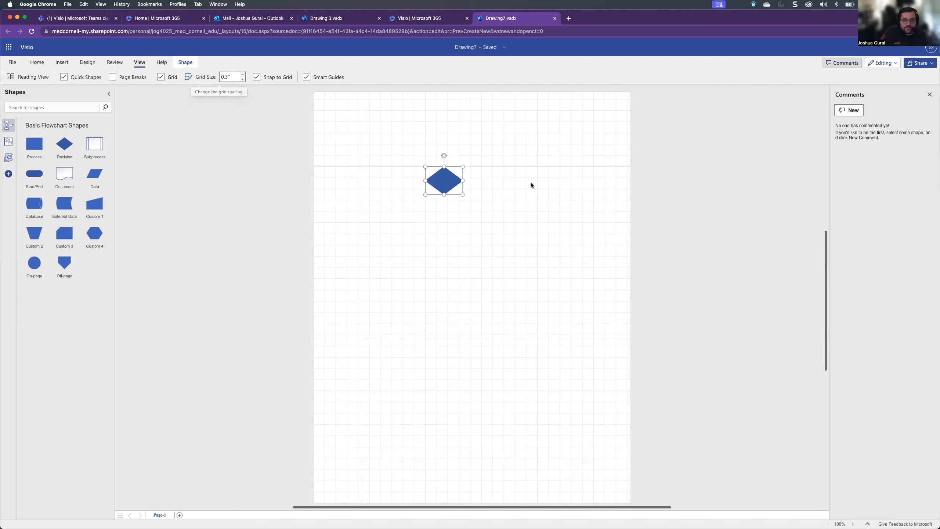
Move the Decision shape left along the grid, and bring it close to the page's left edge with the grid hidden.
left_click_drag(448, 180, 395, 184)
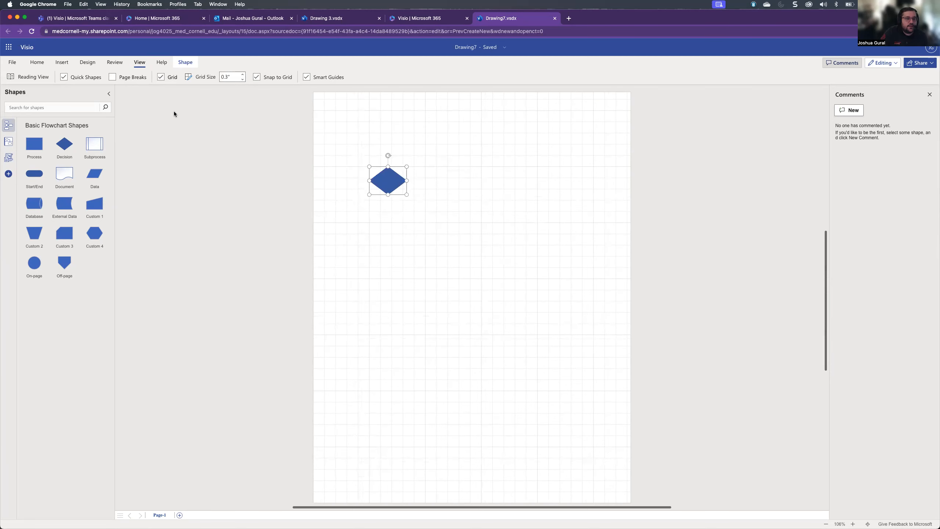
left_click(161, 77)
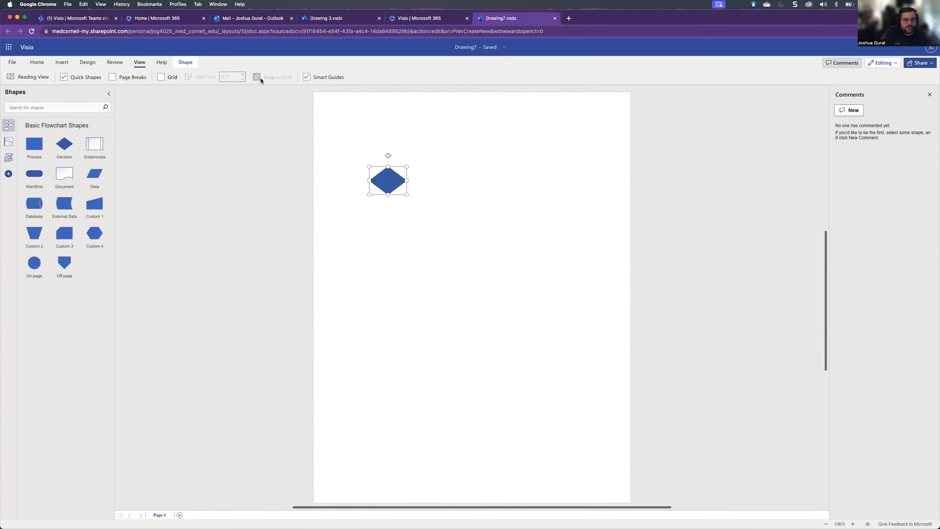
left_click_drag(409, 190, 351, 177)
Show the grid and place a second Decision shape to the right of the first, level with it.
left_click(171, 77)
left_click_drag(64, 144, 416, 177)
left_click(160, 77)
mouse_move(348, 179)
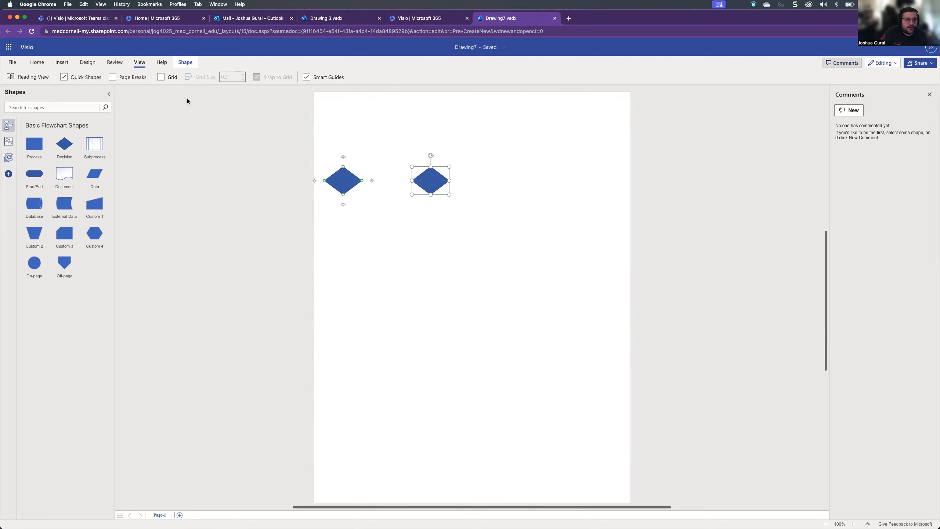
left_click(160, 77)
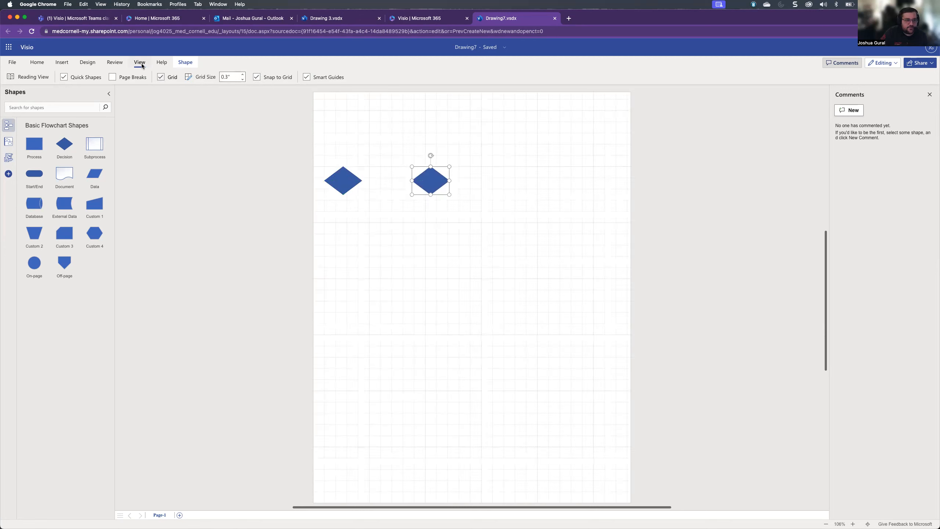
Show page breaks instead of the grid, and move the left Decision shape beyond the page's left edge to extend the drawing.
left_click(160, 77)
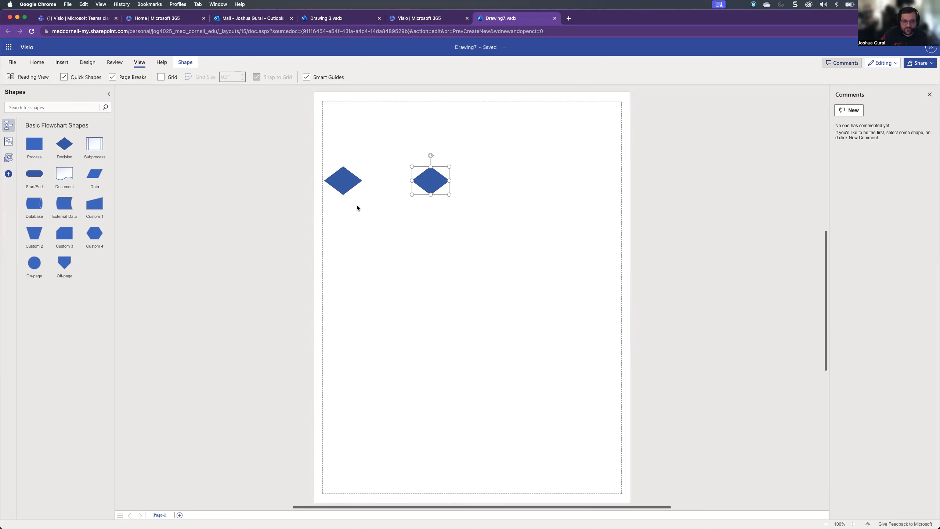
left_click_drag(345, 178, 285, 148)
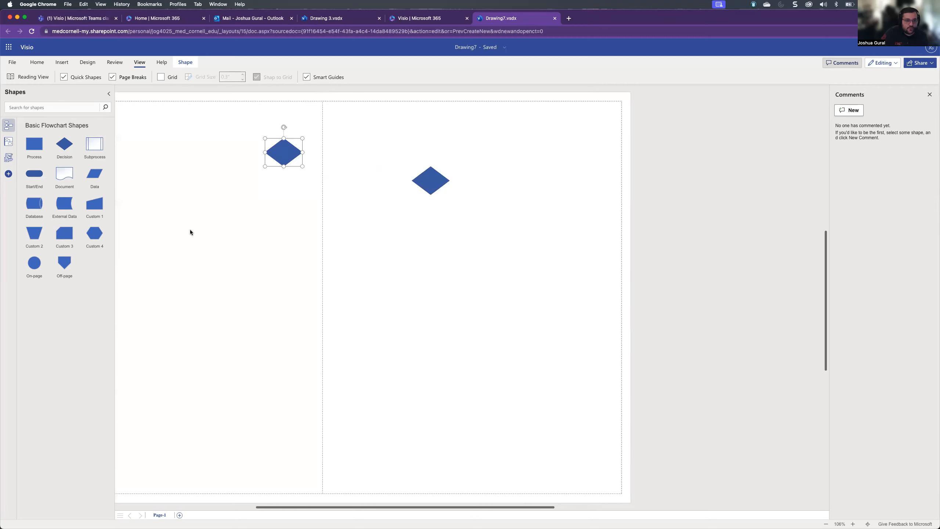
Hide the page breaks and line up the left Decision shape horizontally with the right one.
left_click(116, 80)
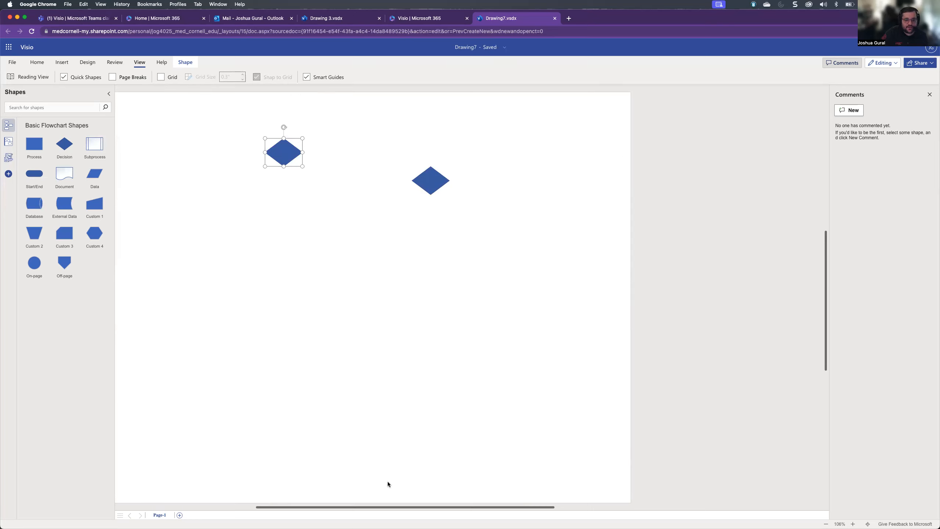
left_click_drag(394, 504, 338, 506)
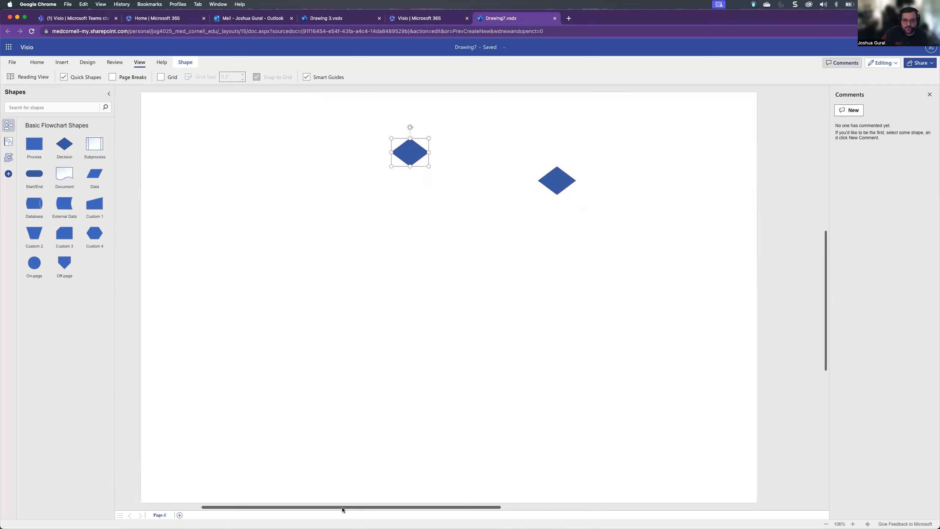
left_click_drag(406, 150, 414, 179)
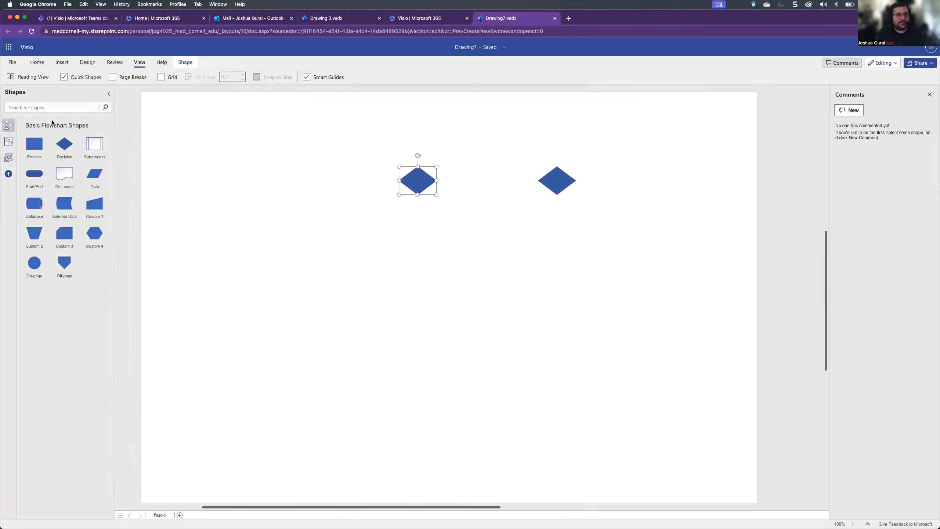
Use the page breaks display to check the left Decision shape's position, and move it left, well clear of the break line.
left_click(112, 78)
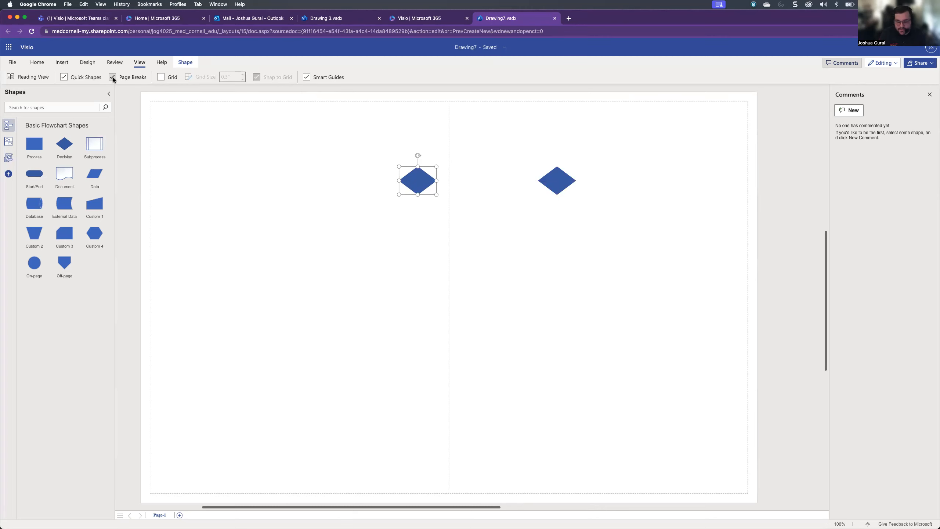
left_click(112, 78)
left_click_drag(418, 182, 431, 183)
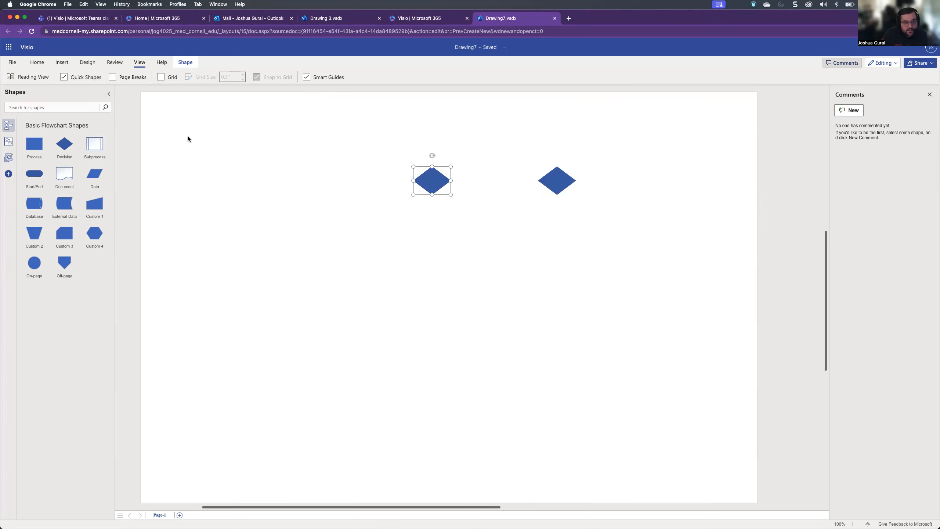
left_click(112, 78)
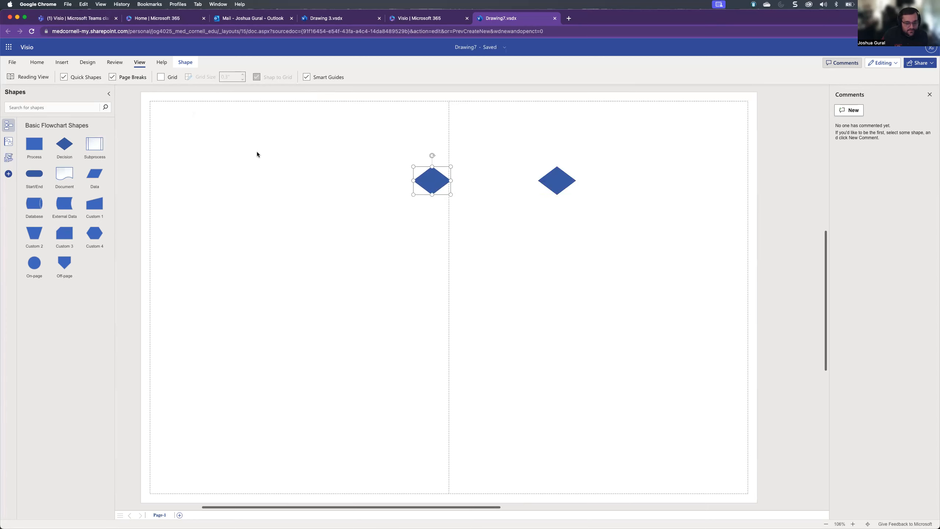
left_click_drag(428, 185, 356, 185)
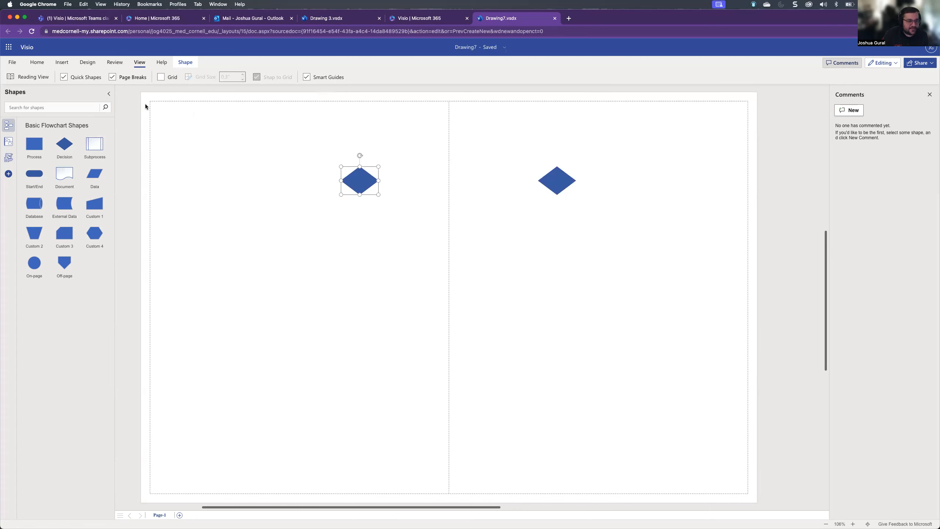
Switch to Drawing 3 and open its organization chart for editing in the browser.
left_click(341, 19)
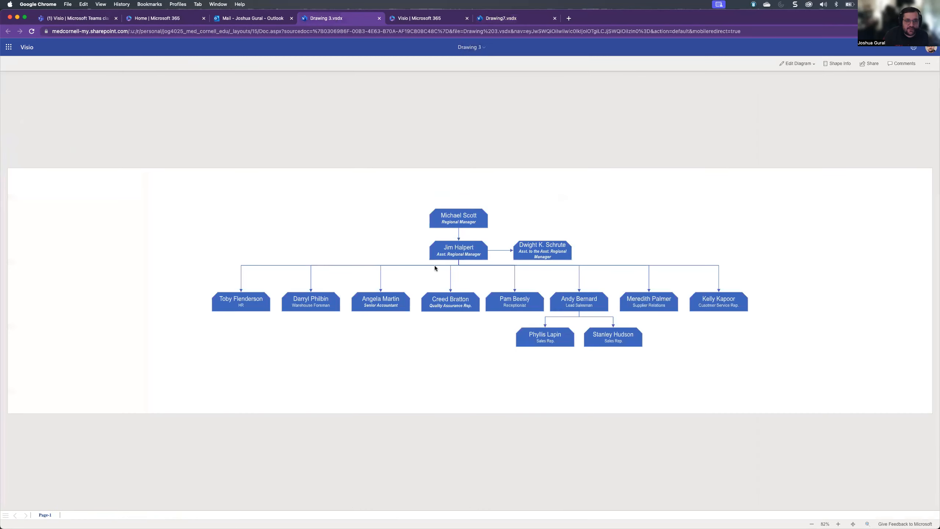
left_click(800, 64)
left_click(795, 79)
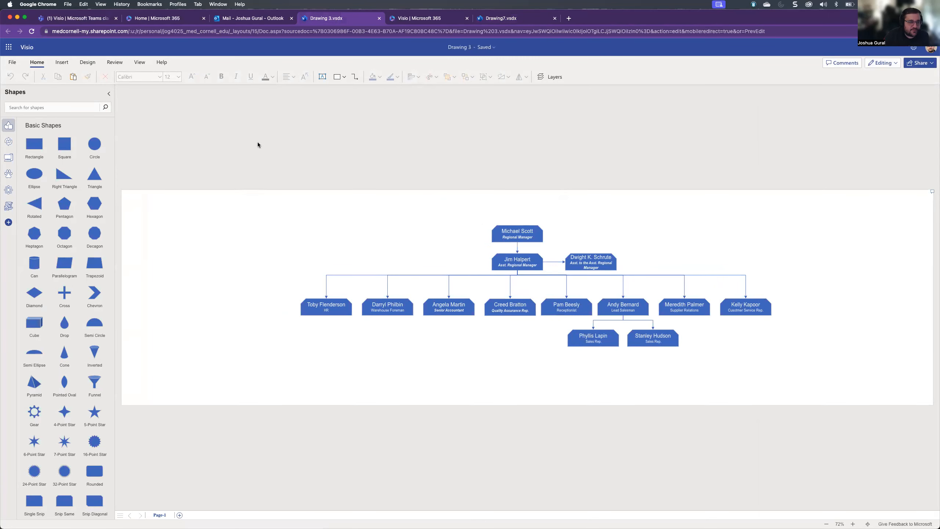
Show the page breaks on the organization chart in Drawing 3.
left_click(140, 62)
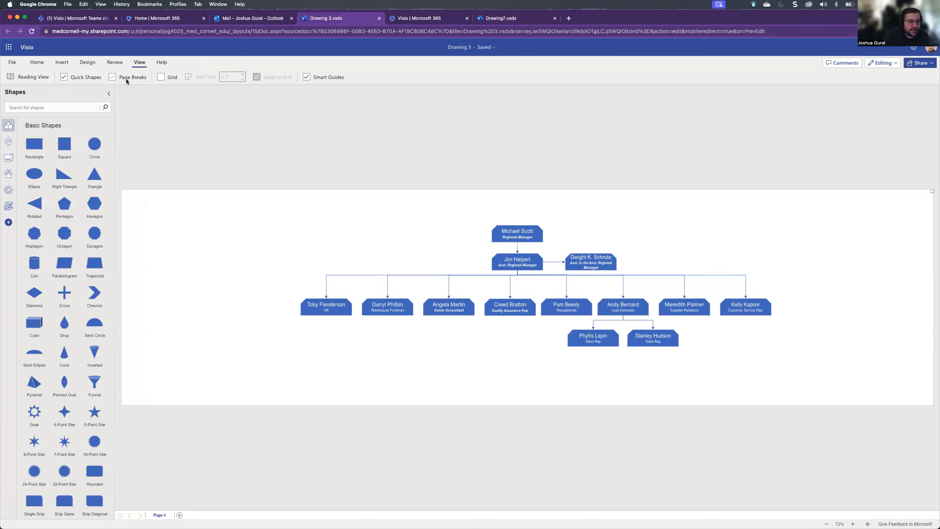
left_click(129, 77)
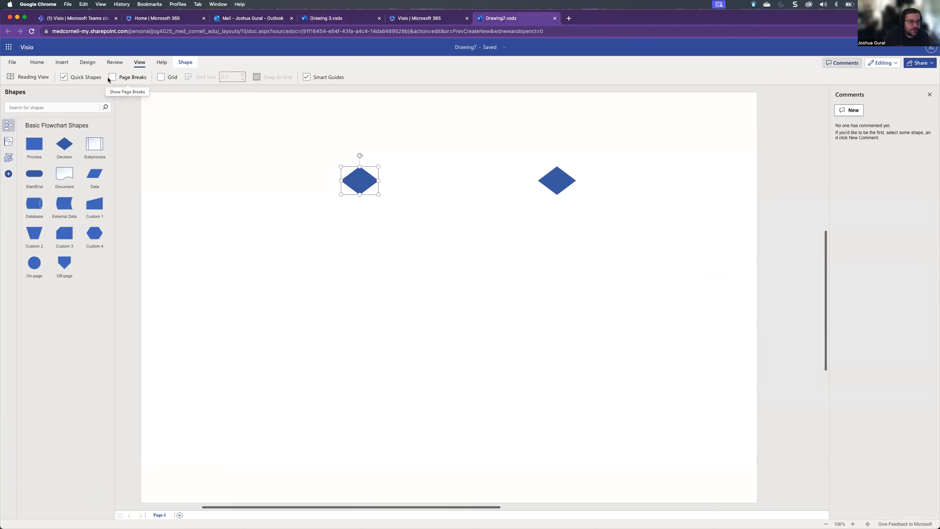
Review the page size presets in Drawing7 and shift the left Decision shape slightly down and to the right.
left_click(86, 62)
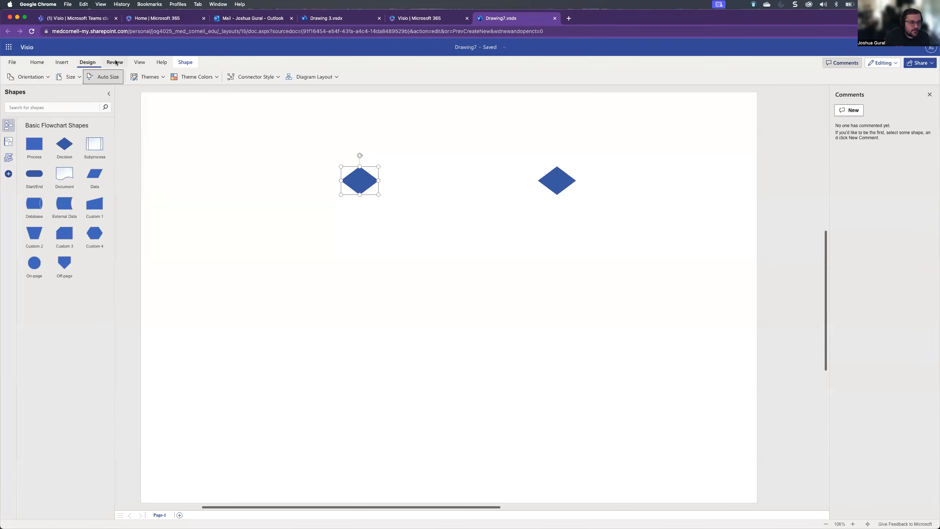
left_click(70, 77)
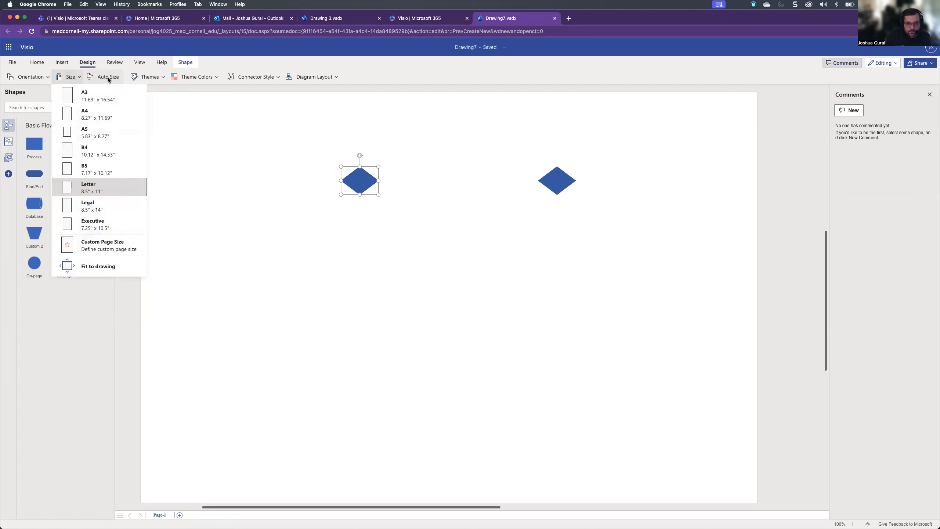
left_click(359, 179)
mouse_move(359, 179)
left_mouse_down()
mouse_move(592, 244)
mouse_move(371, 195)
mouse_move(645, 248)
mouse_move(396, 206)
mouse_move(374, 189)
left_mouse_up()
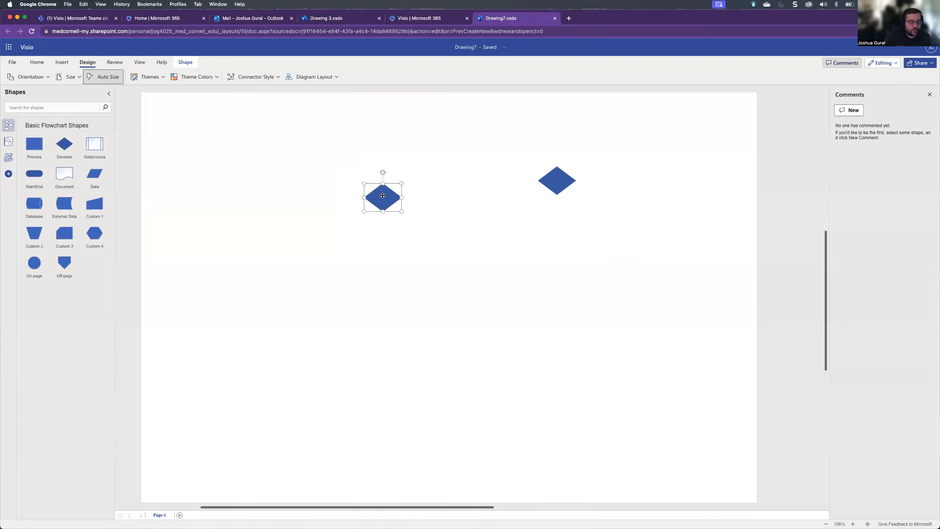
left_click(70, 76)
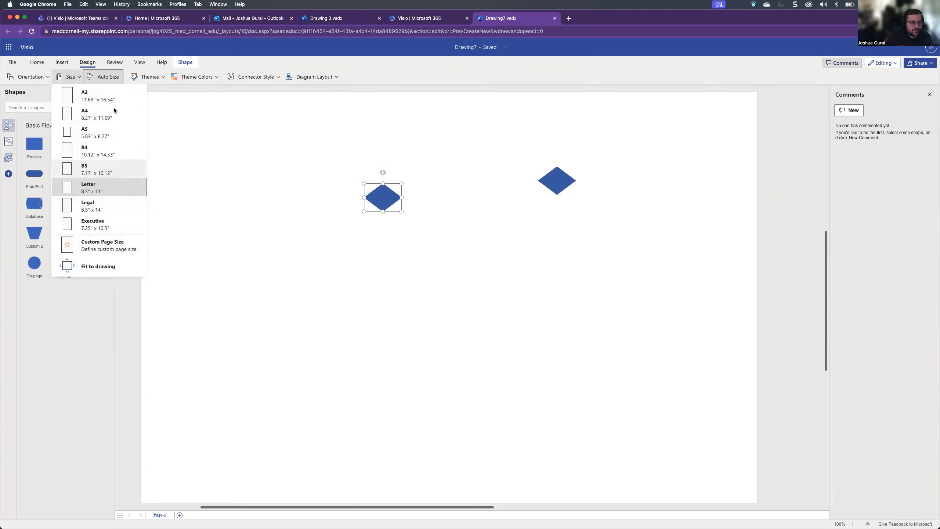
Show the page breaks and move the left Decision shape across the break line onto the right-hand page.
left_click(138, 64)
left_click(113, 77)
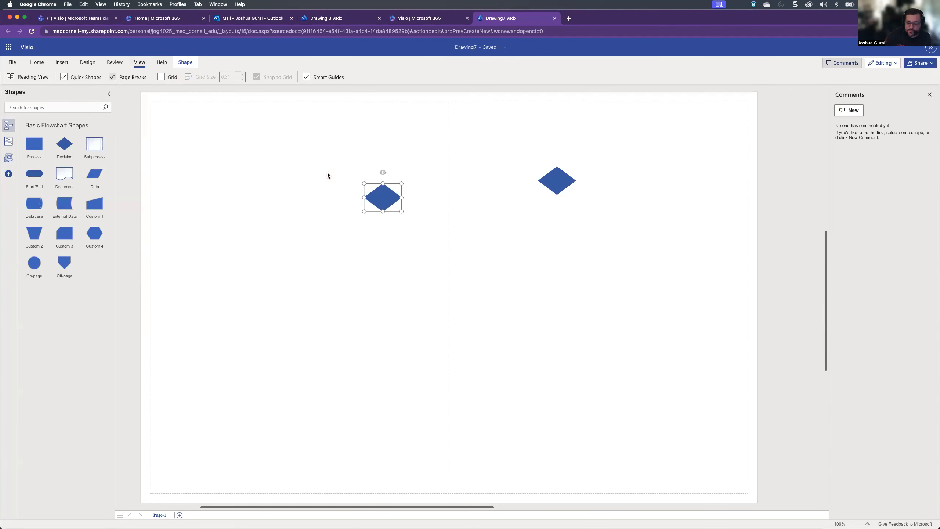
left_click_drag(372, 195, 607, 226)
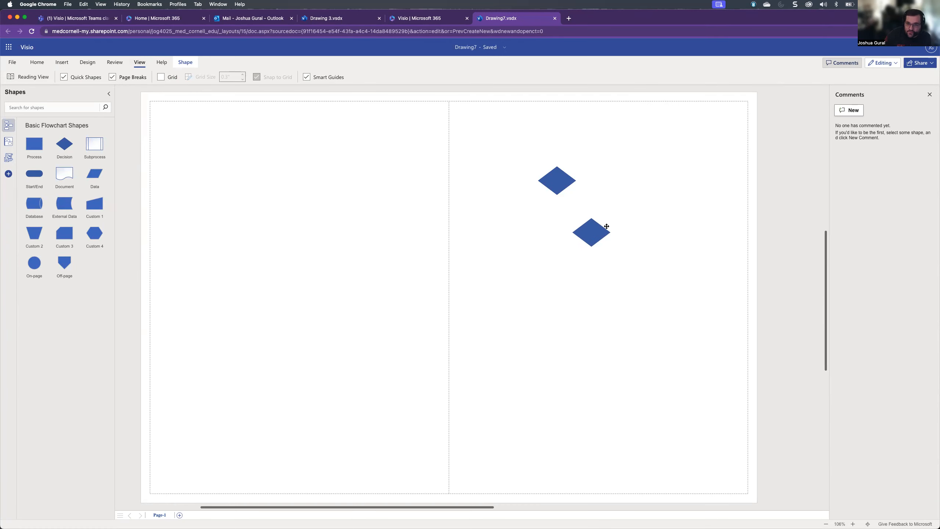
Review the page size presets and align the moved Decision shape directly below the other Decision shape.
left_click(86, 62)
left_click(68, 76)
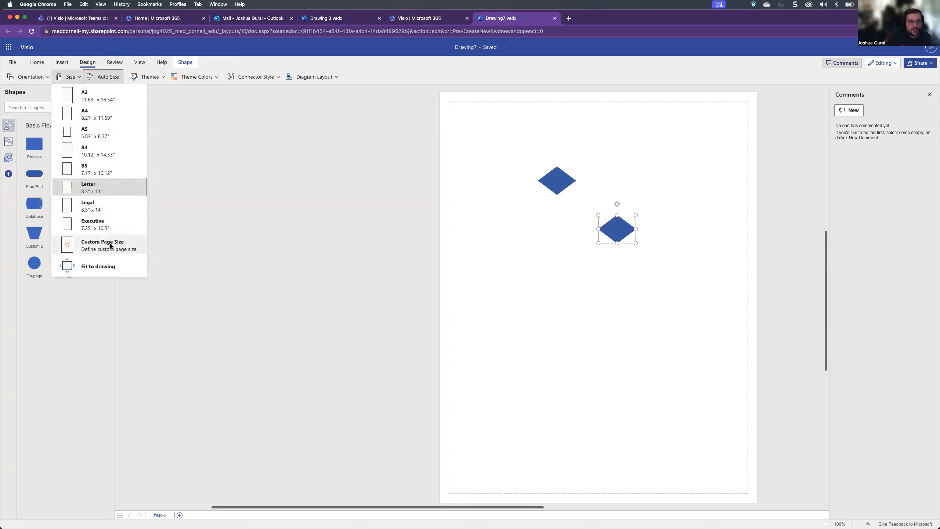
left_click_drag(629, 227, 557, 234)
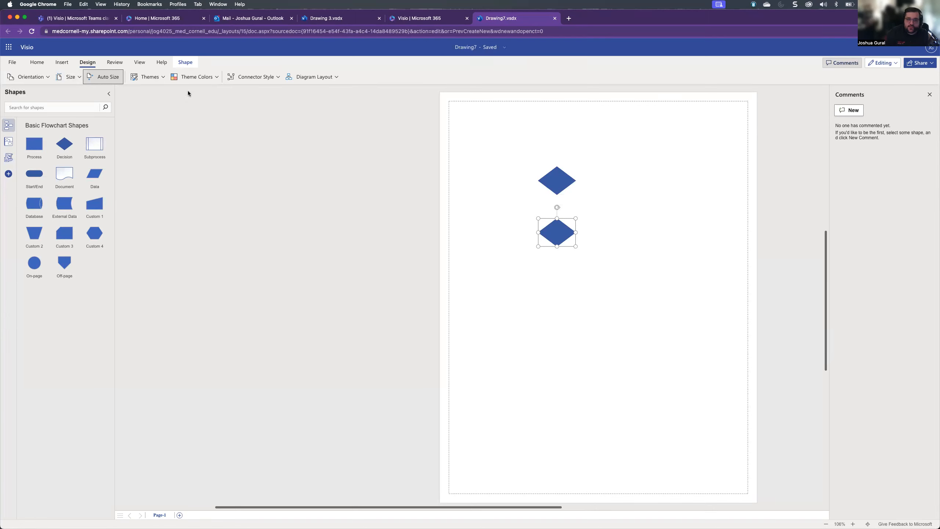
Delete the lower Decision shape.
left_click(652, 231)
left_click(569, 230)
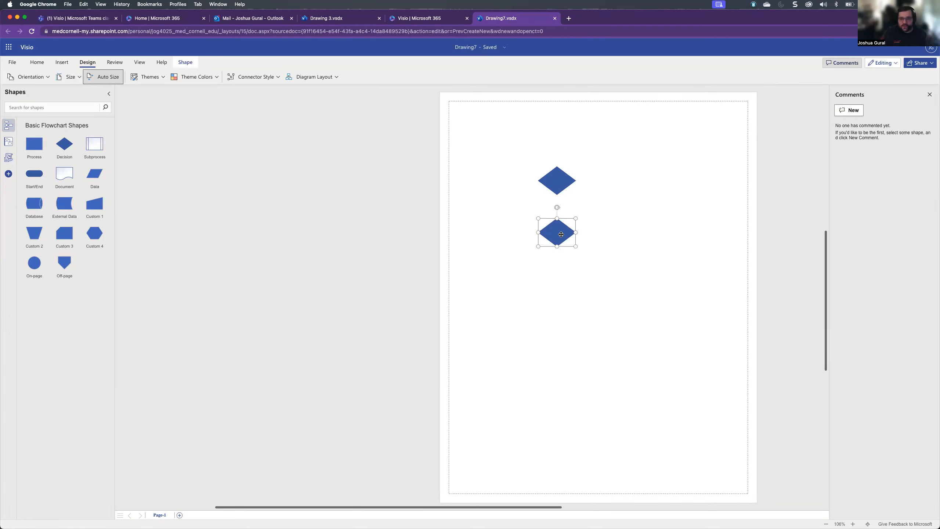
key("Delete")
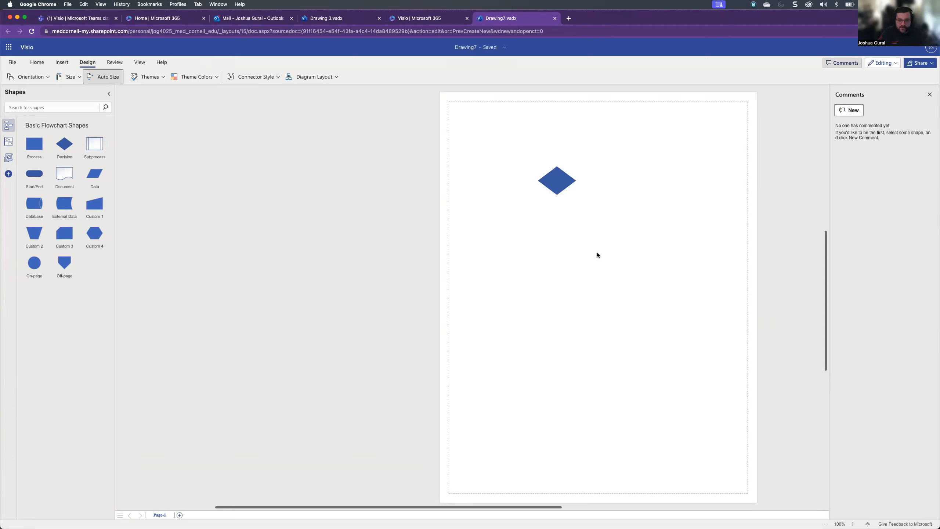
Duplicate the remaining Decision shape and place the copy directly below the original.
left_click_drag(448, 115, 713, 313)
left_click(560, 180)
key("super+c")
key("super+v")
left_click_drag(559, 193, 558, 229)
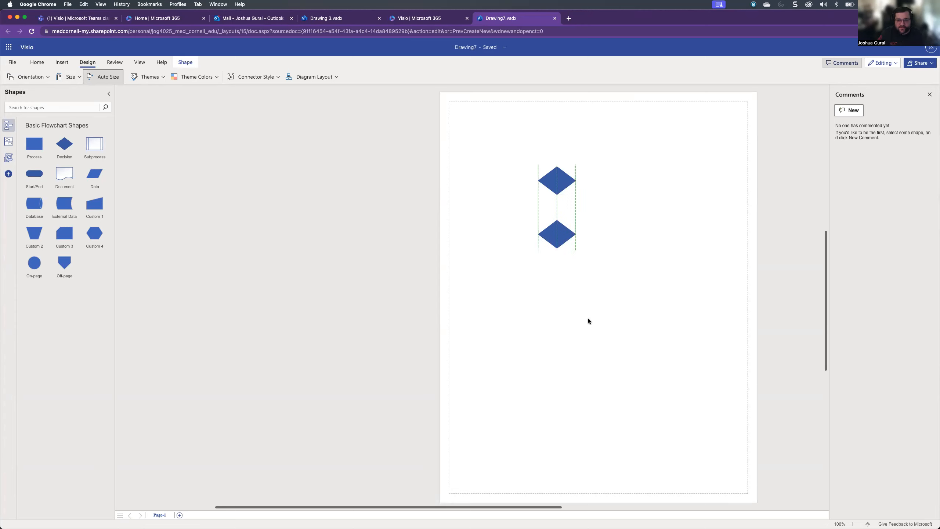
Add a third Decision shape from the copied one and place it to the right, at a height between the other two.
left_click_drag(487, 129, 682, 355)
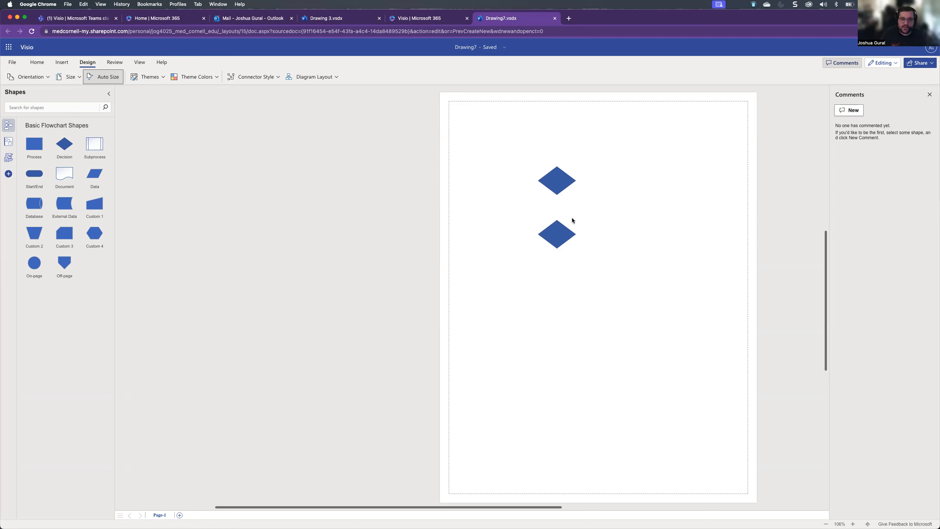
left_click_drag(551, 231, 548, 237)
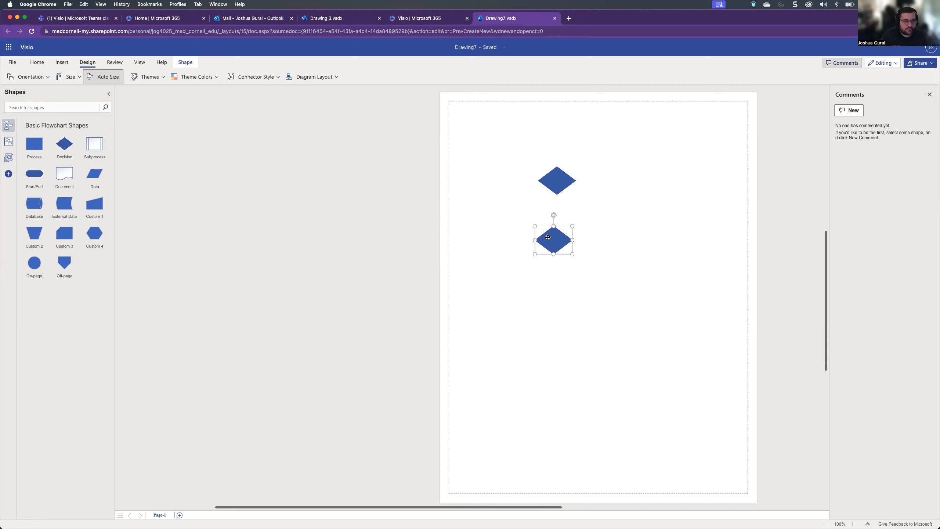
left_click_drag(548, 237, 636, 210)
key("super+v")
Try an orange fill on the upper Decision shape and undo it.
left_click(561, 181)
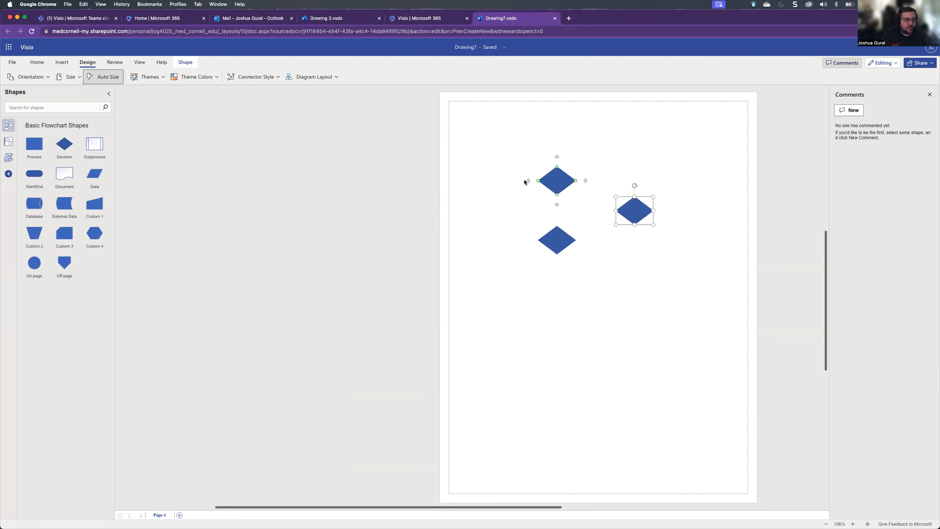
left_click(37, 62)
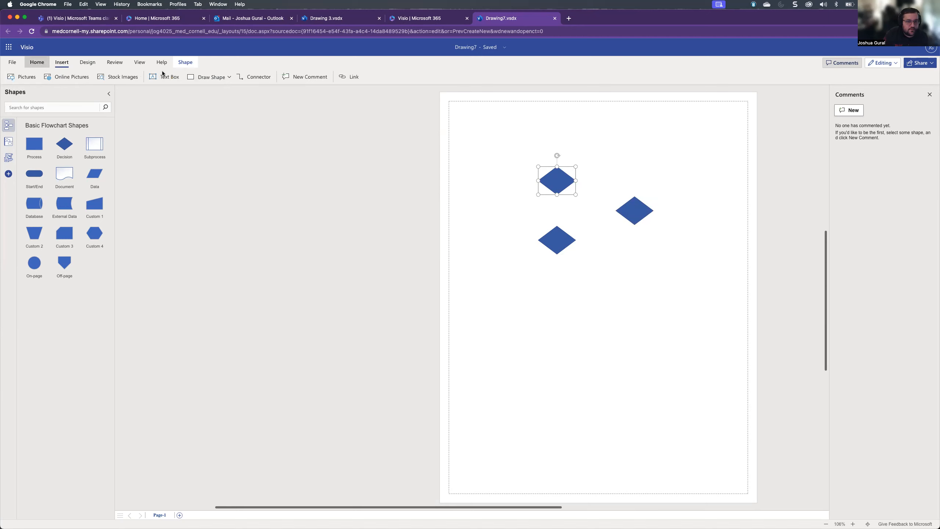
left_click(379, 77)
left_click(426, 107)
left_click(519, 246)
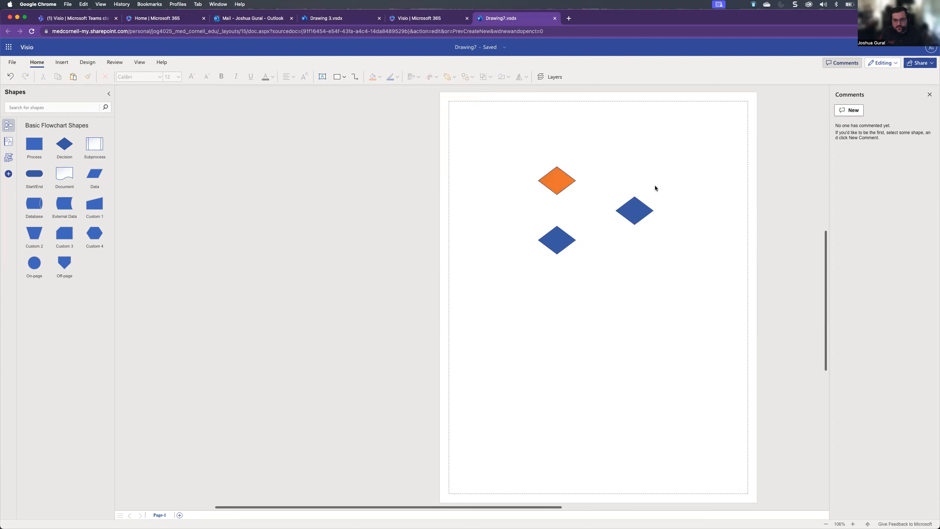
key("super+z")
Fill the Decision shape on the right with orange.
left_click(647, 210)
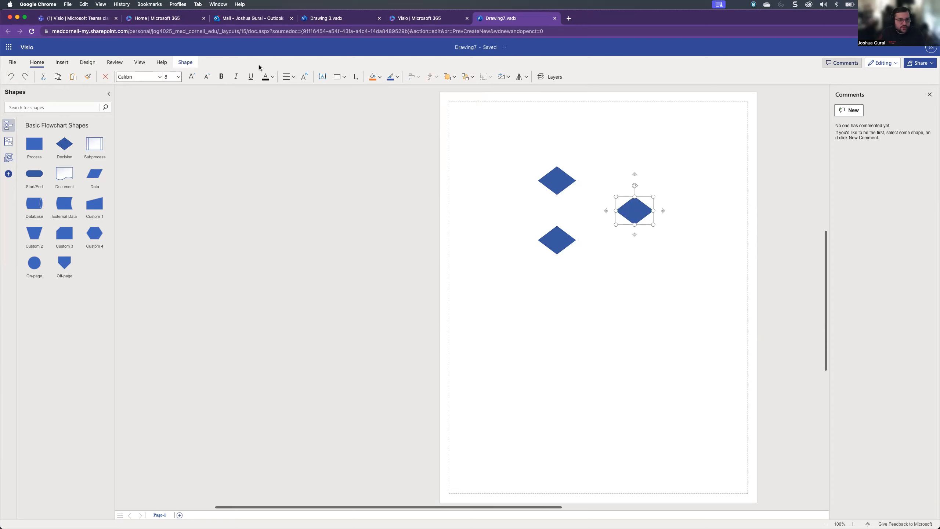
left_click(371, 78)
left_click(608, 361)
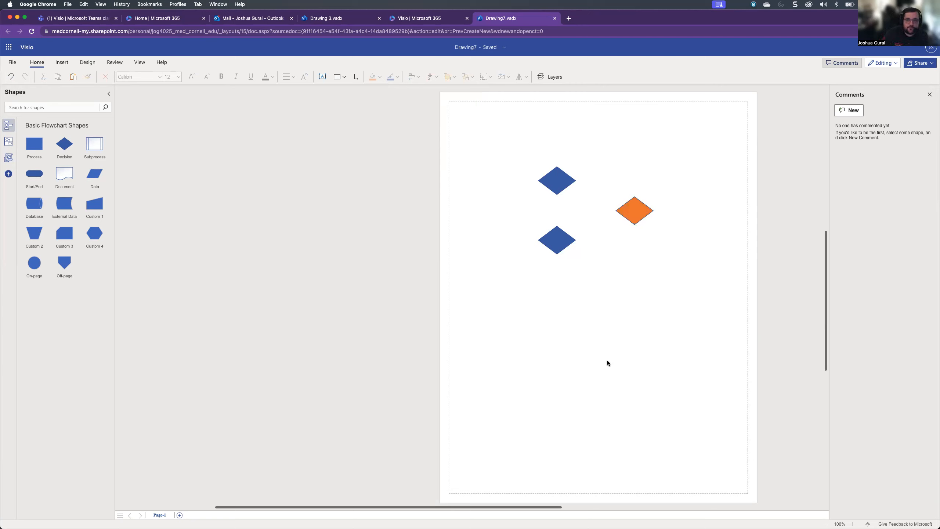
Select all three Decision shapes and delete them from the page.
left_click_drag(476, 147, 676, 311)
key("Delete")
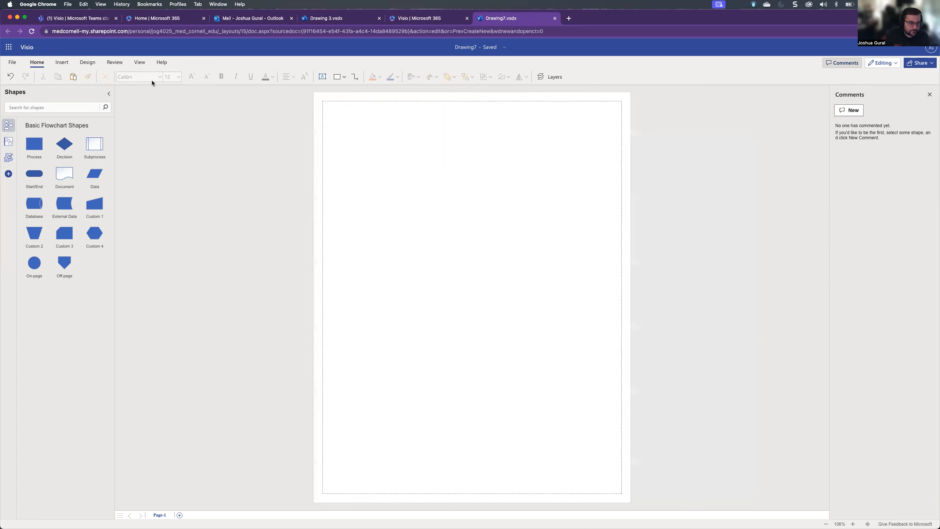
Try the Landscape page orientation twice, returning the page to Portrait each time.
left_click(64, 63)
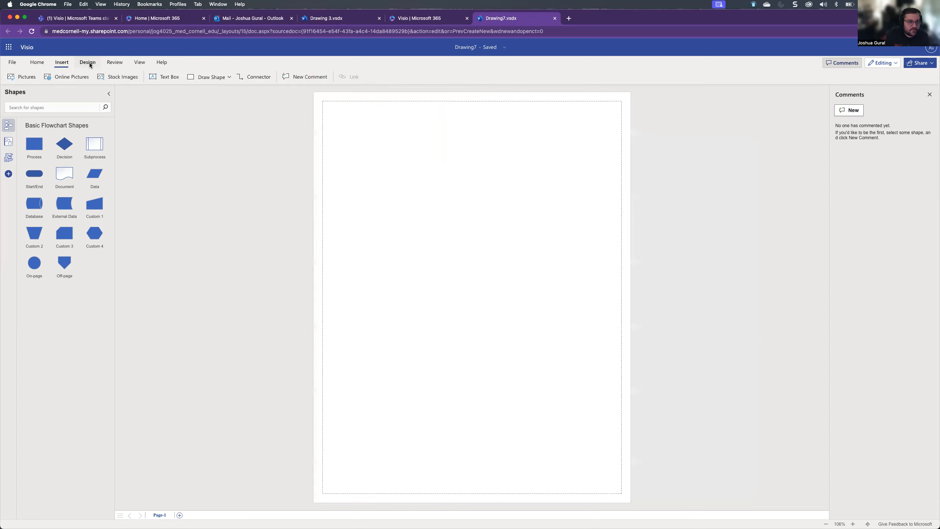
left_click(91, 62)
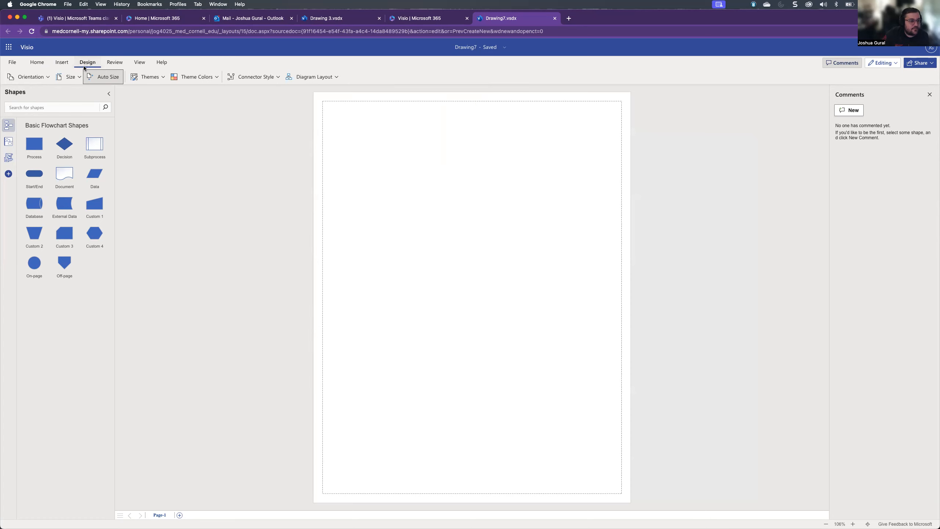
left_click(26, 80)
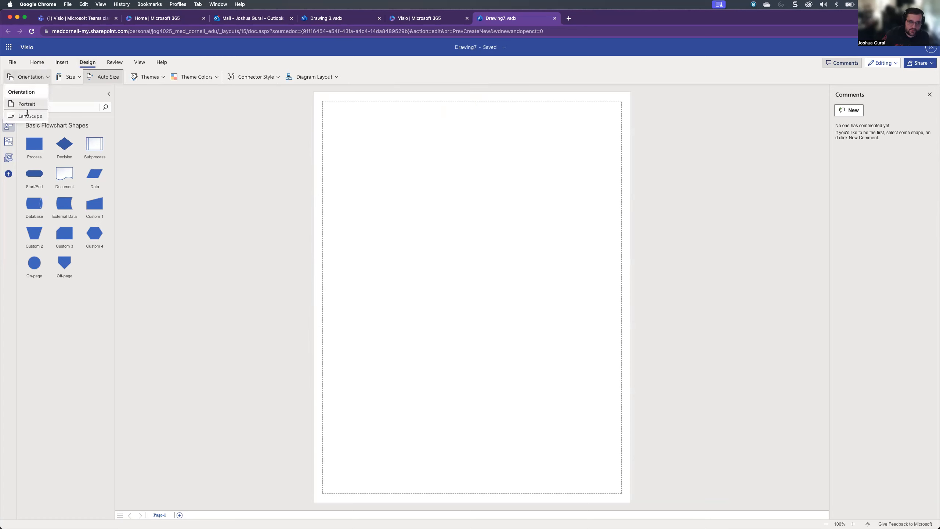
left_click(27, 114)
left_click(30, 76)
left_click(27, 104)
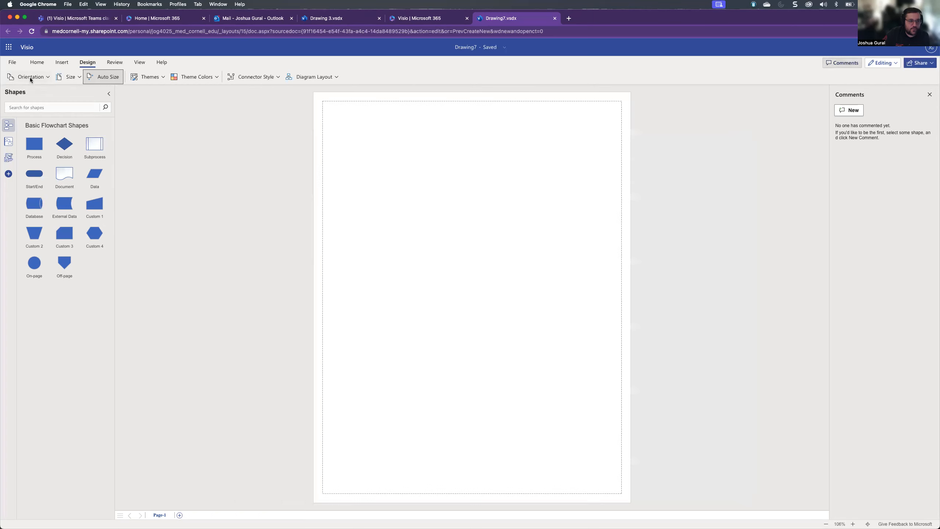
left_click(31, 115)
left_click(34, 76)
left_click(31, 106)
Hide the page breaks on the empty page.
left_click(113, 63)
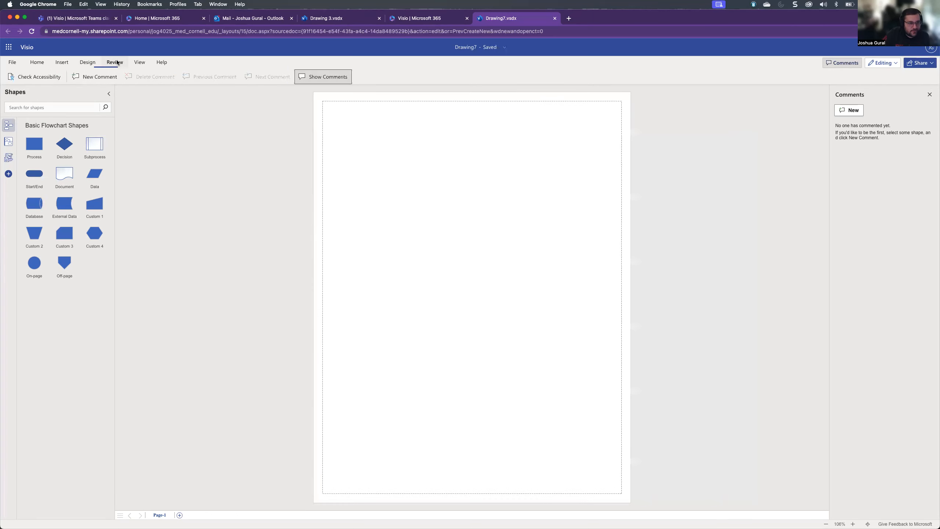
left_click(141, 63)
left_click(120, 76)
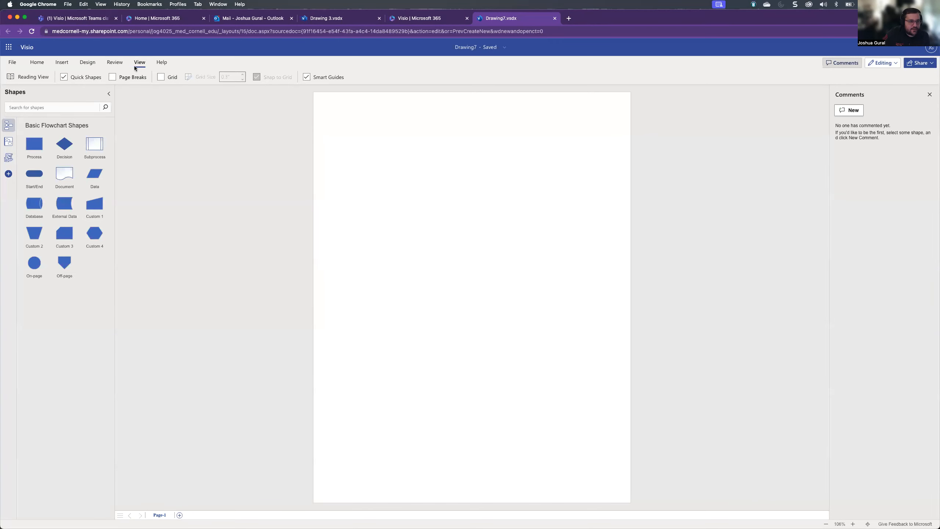
Place a Decision shape near the page's right edge and an External Data shape beyond that edge to extend the drawing.
left_click_drag(64, 144, 288, 182)
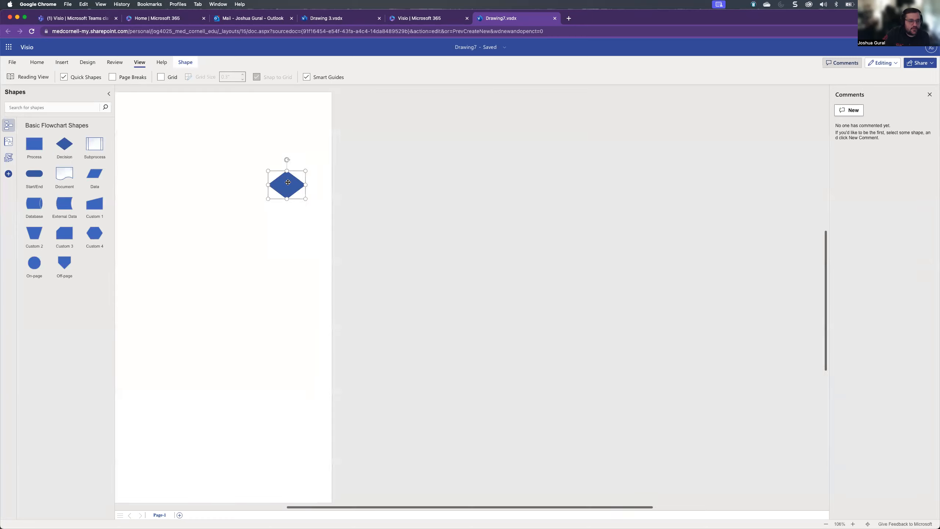
left_click_drag(64, 204, 433, 181)
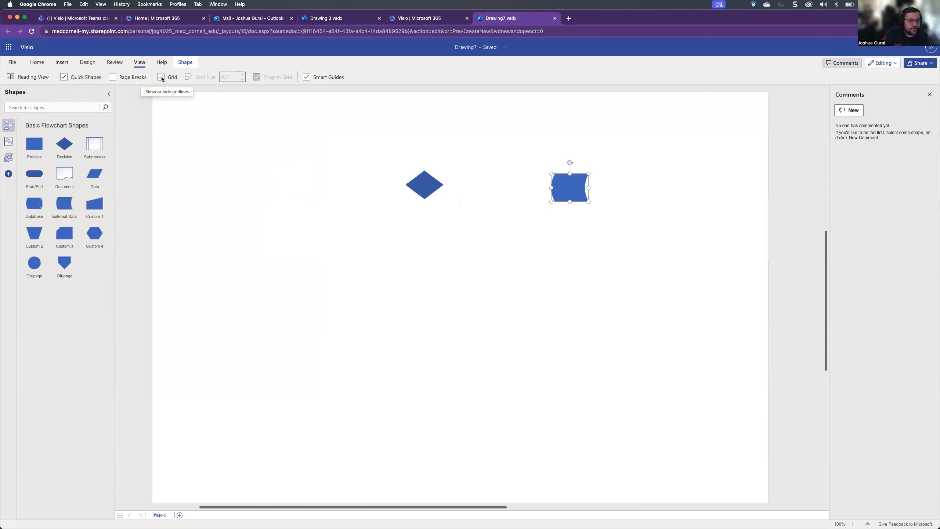
left_click(114, 63)
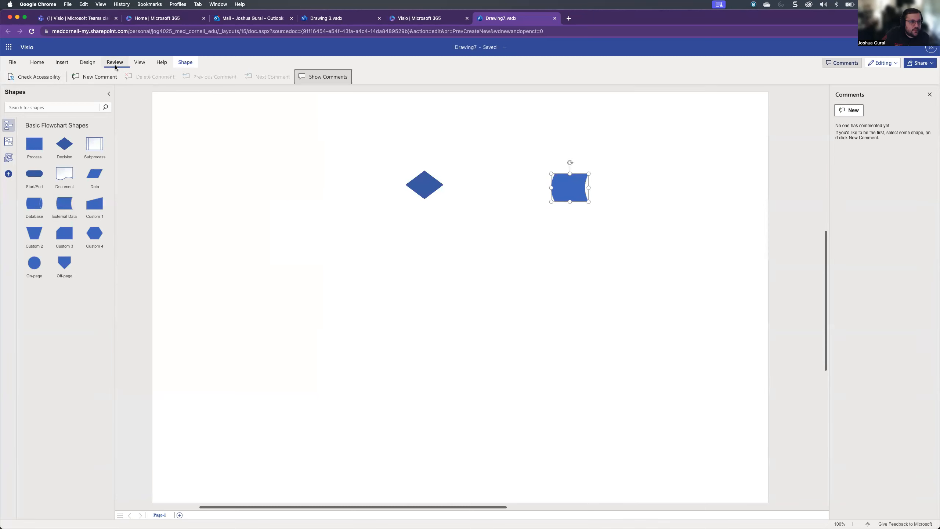
left_click(141, 64)
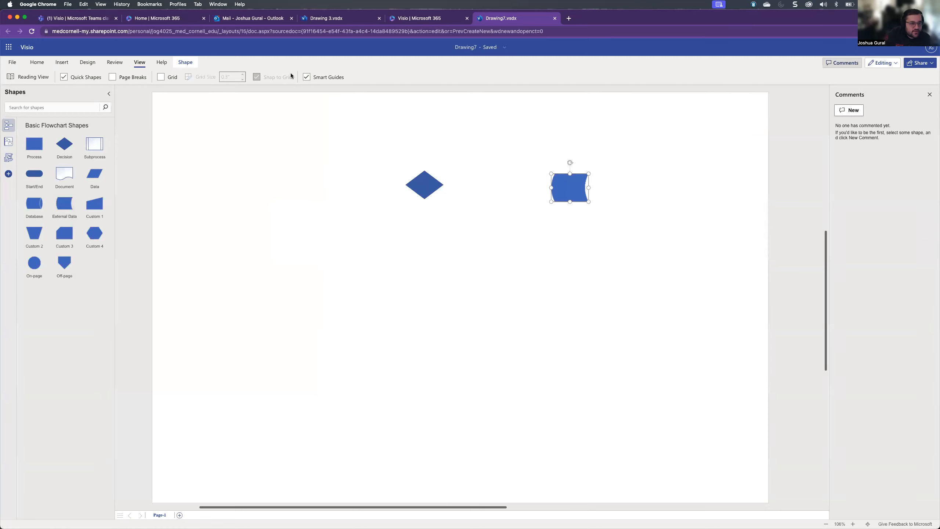
left_click(162, 62)
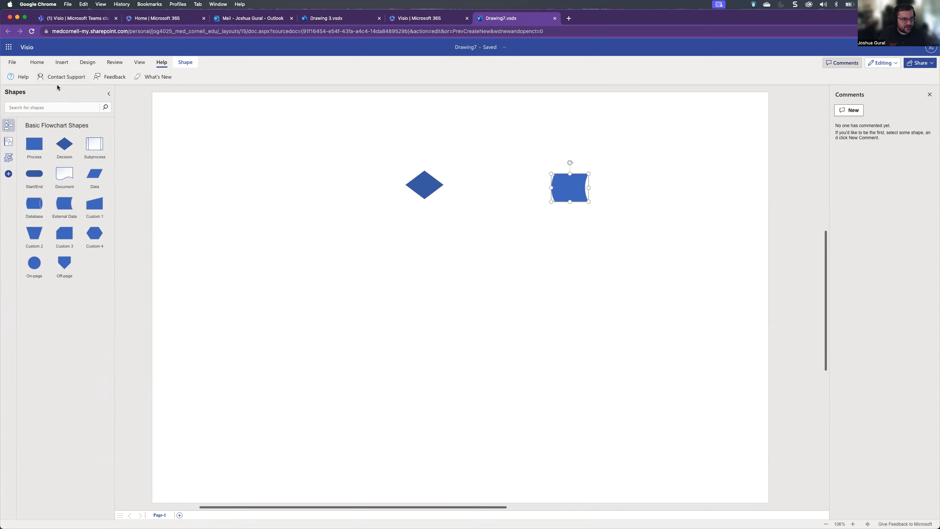
Delete the External Data shape from the extended drawing area.
left_click(37, 63)
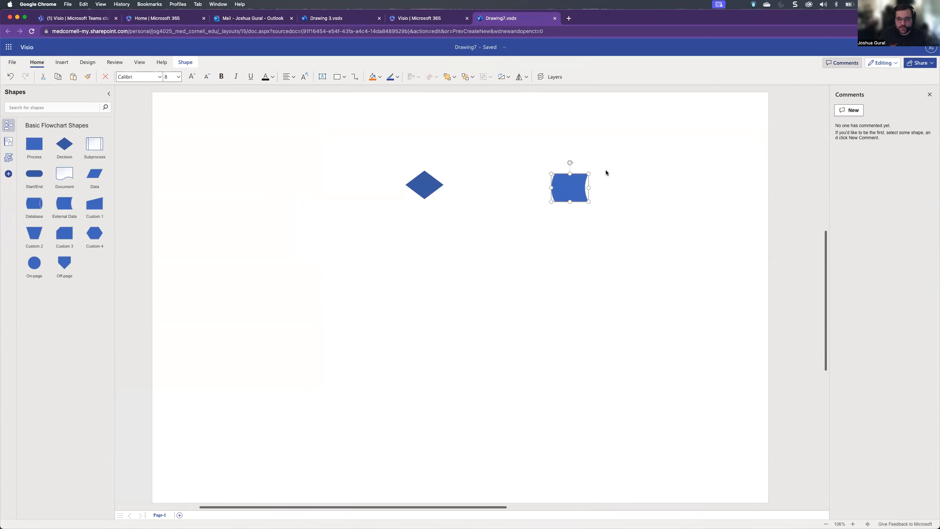
mouse_move(570, 189)
key("Delete")
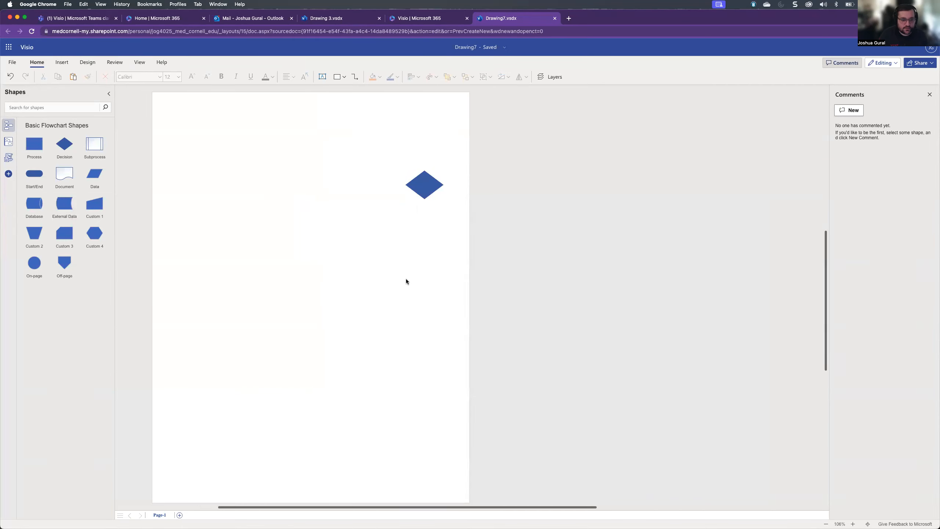
left_click_drag(372, 504, 305, 505)
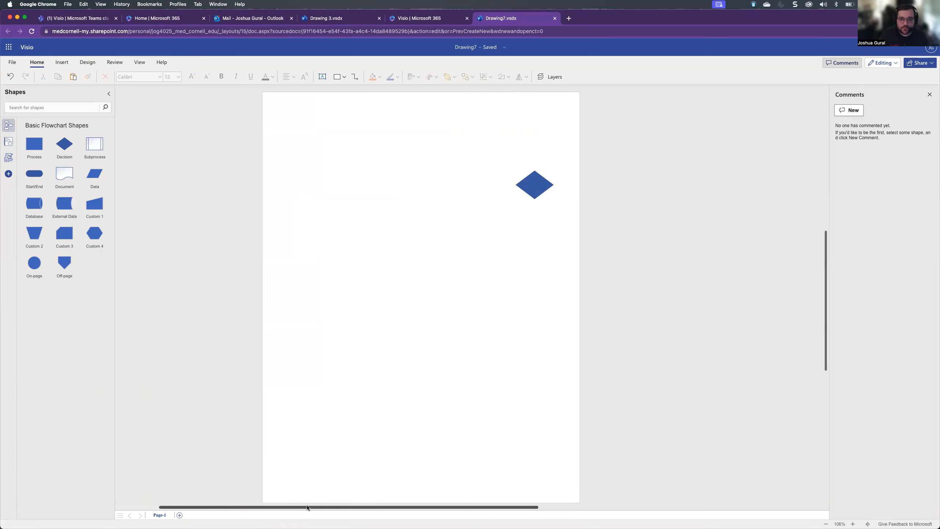
Move the Decision shape toward the page's middle and clear it from the page.
left_click_drag(529, 187, 419, 200)
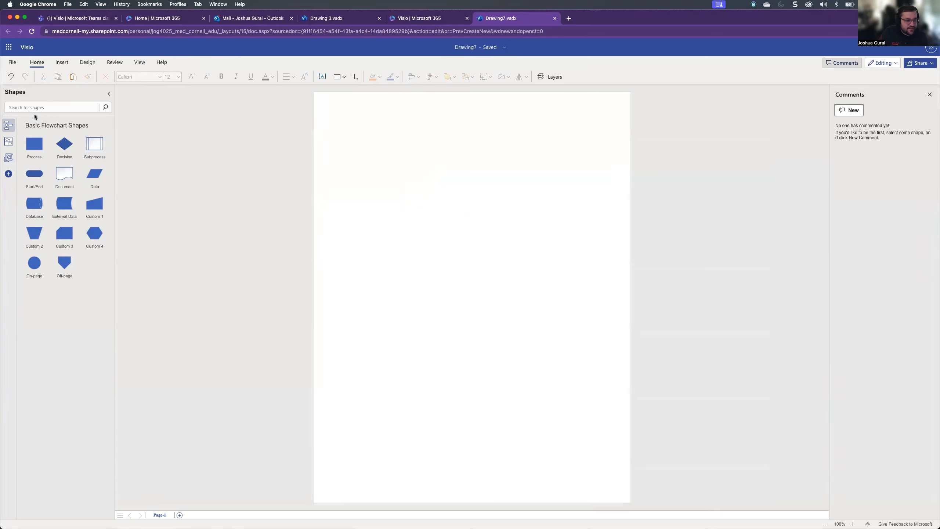
Look through the available shape sets, including the Basic Flowchart and Cross-Functional Flowchart shapes.
left_click(48, 126)
left_click(12, 141)
left_click(10, 129)
left_click(10, 153)
left_click(10, 144)
left_click(9, 127)
Switch to Drawing 3 and place a Cat and a Dog from the Animals Icons to the left of the organization chart's upper boxes.
left_click(328, 18)
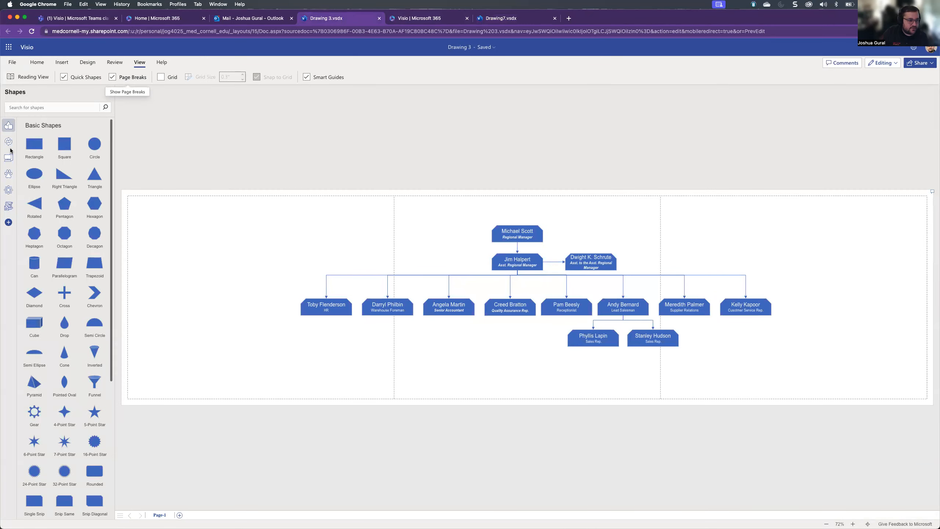
left_click(8, 174)
left_click(34, 205)
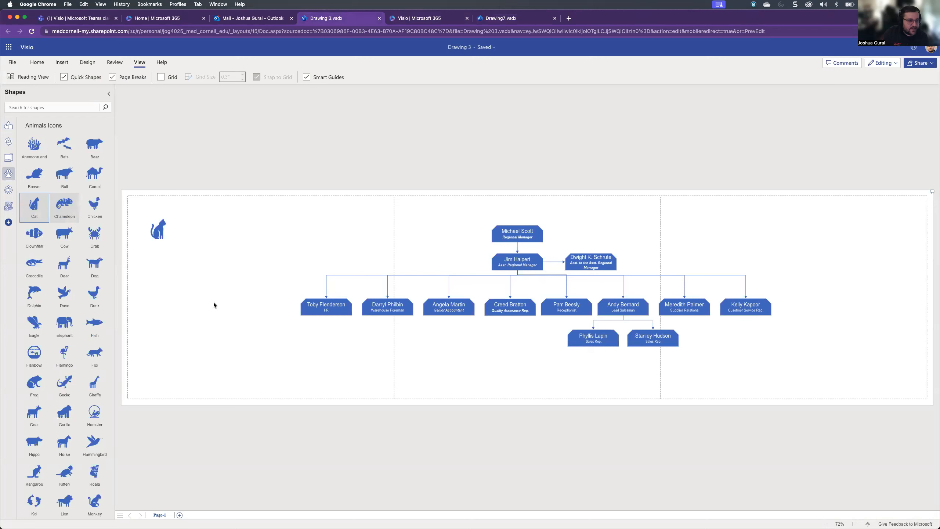
left_click_drag(97, 268, 289, 235)
left_click(5, 206)
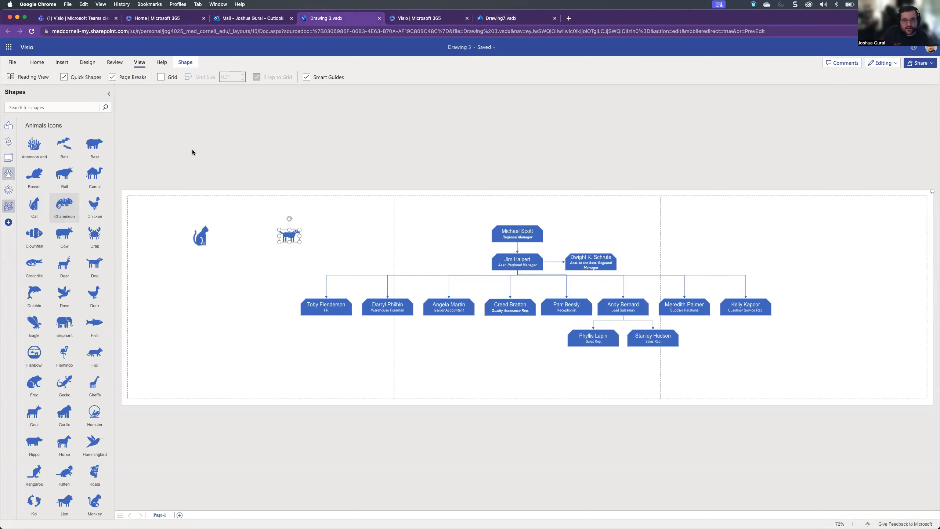
Return to Drawing7 and view its Cross-Functional Flowchart Shapes and the Shapes in the Document.
left_click(500, 20)
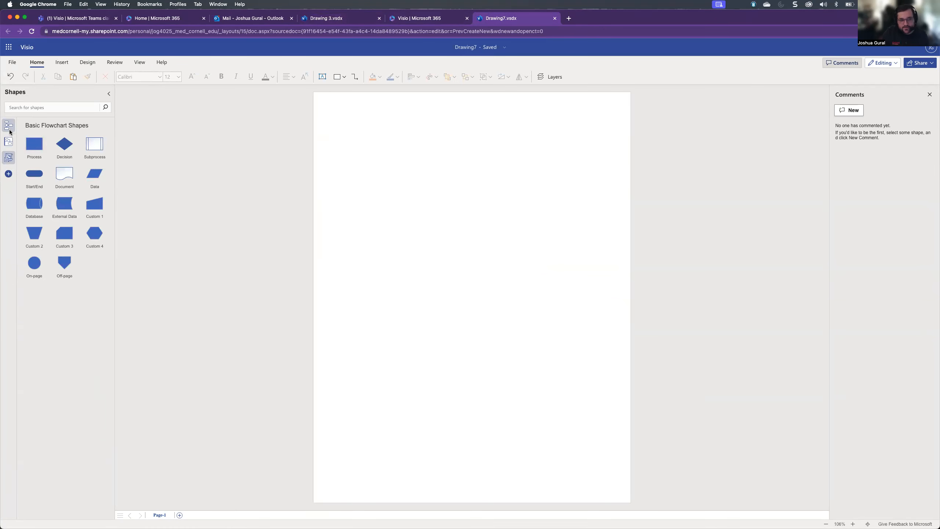
left_click(7, 149)
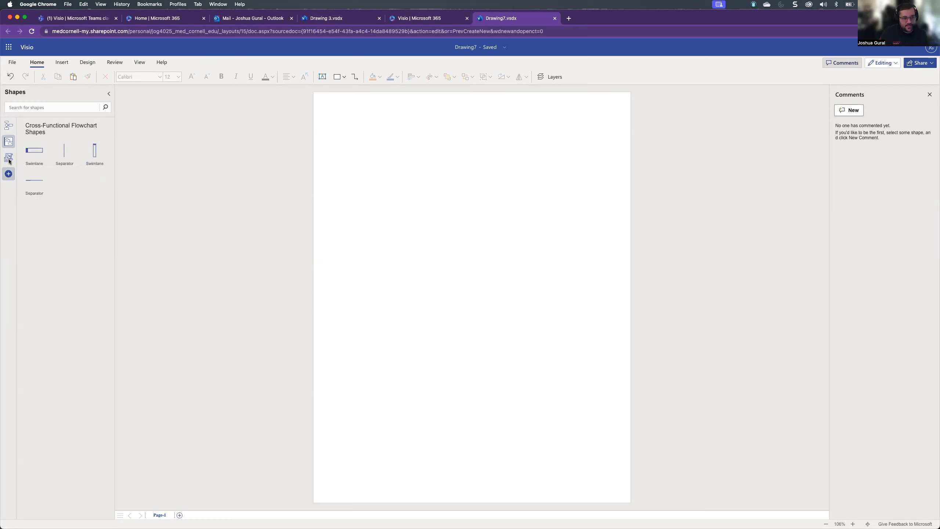
left_click(9, 160)
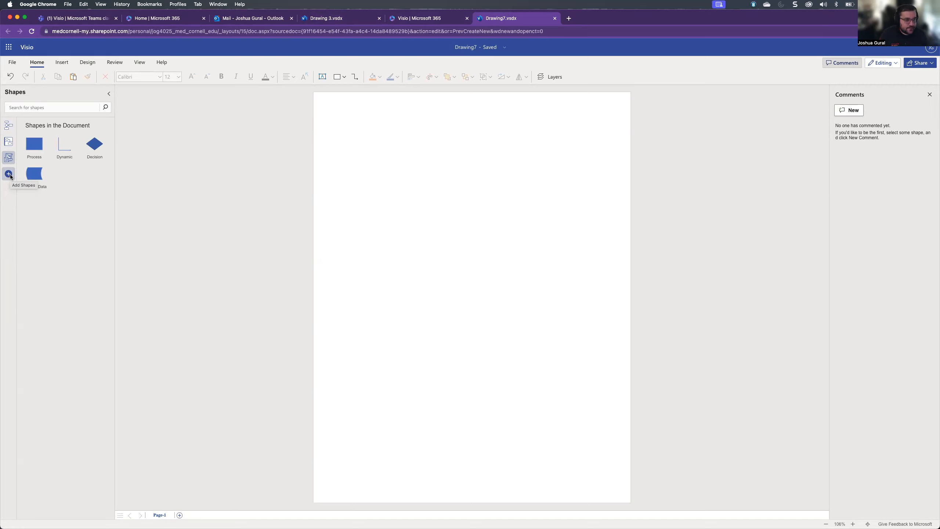
Add the Computers and Monitors, Network and Peripherals, and Weather and Seasons icon sets to the shape palette.
left_click(9, 174)
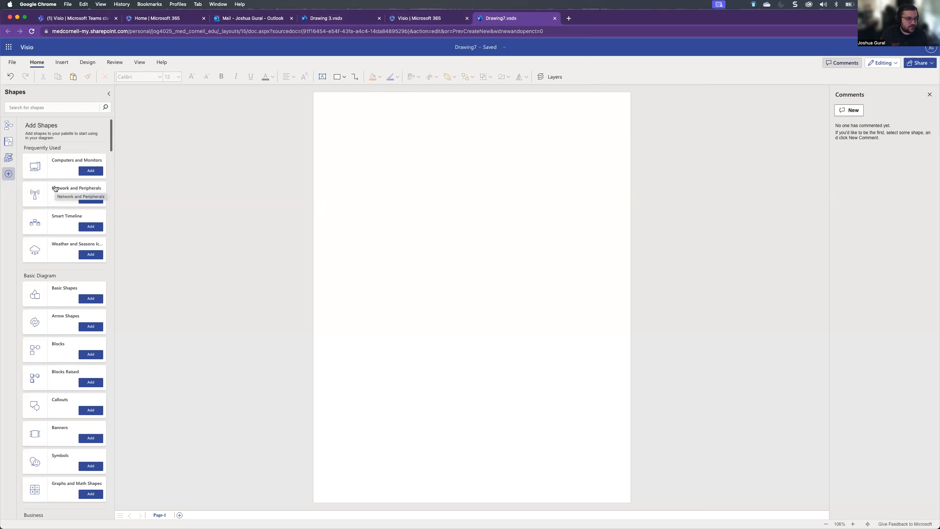
left_click(91, 171)
left_click(90, 198)
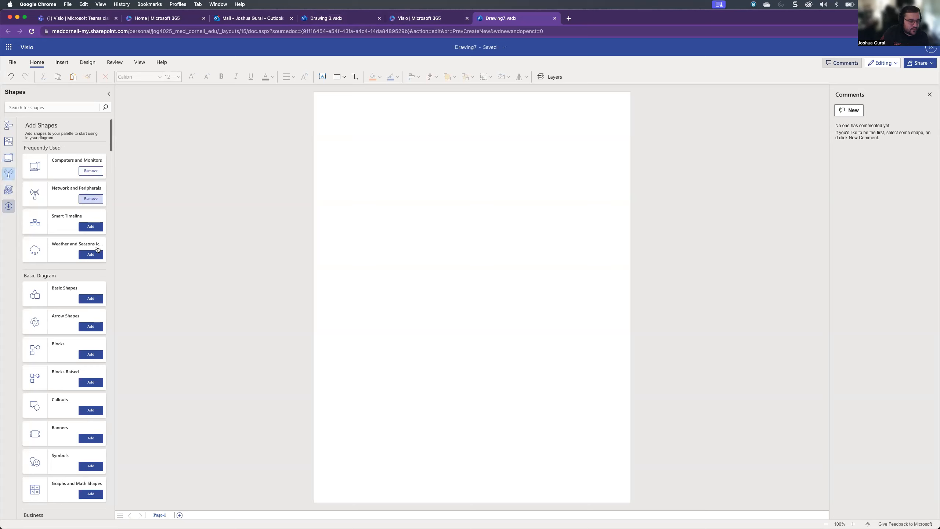
scroll(95, 248, "down", 4)
scroll(94, 248, "up", 1)
left_click(90, 139)
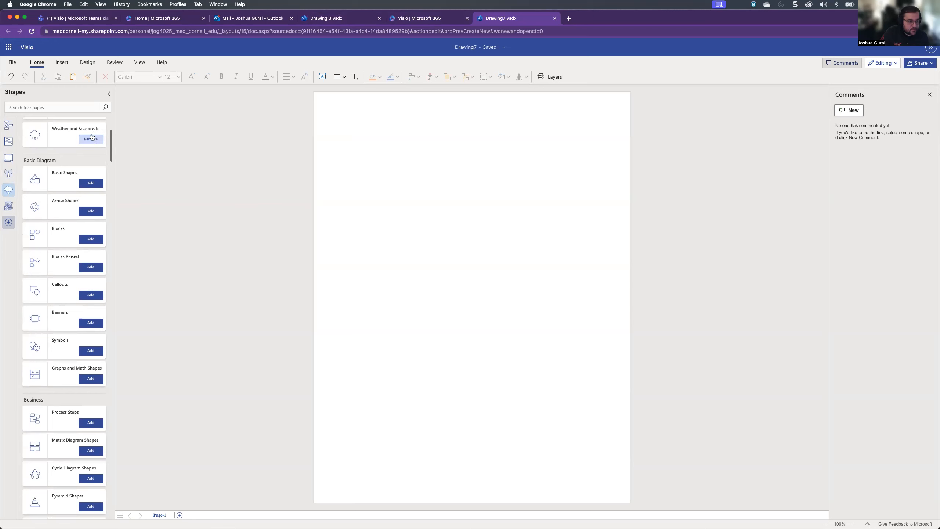
scroll(83, 258, "down", 10)
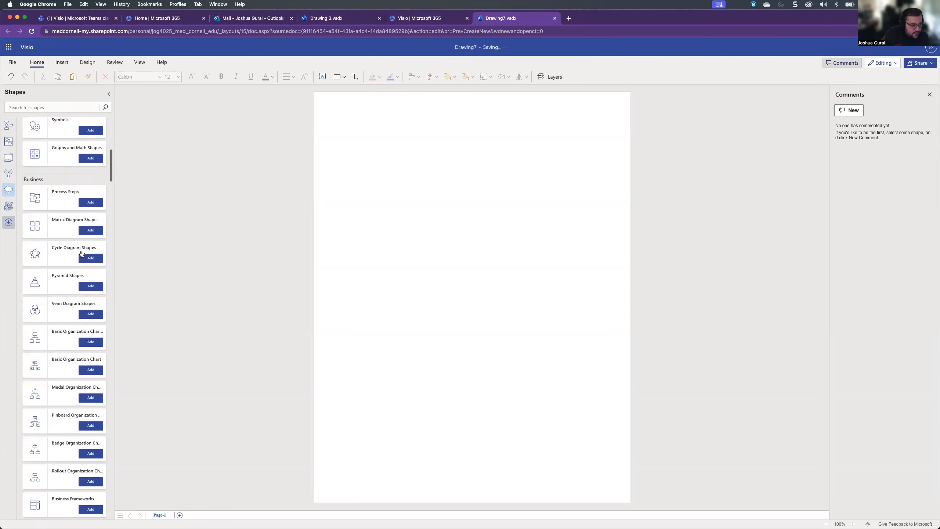
scroll(82, 254, "down", 1)
scroll(81, 251, "up", 15)
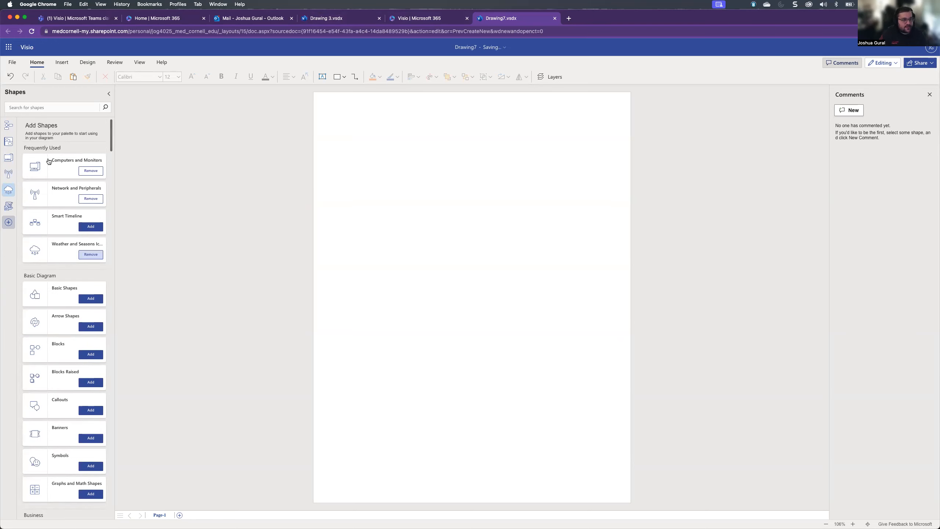
Search the shapes for Azure and add the Azure AppServices set to the palette.
left_click(53, 107)
type("azure")
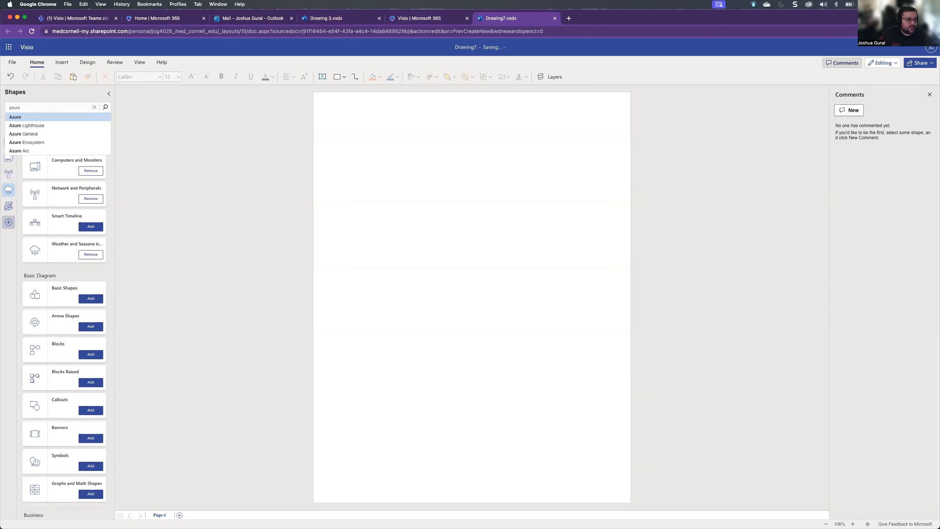
left_click(46, 115)
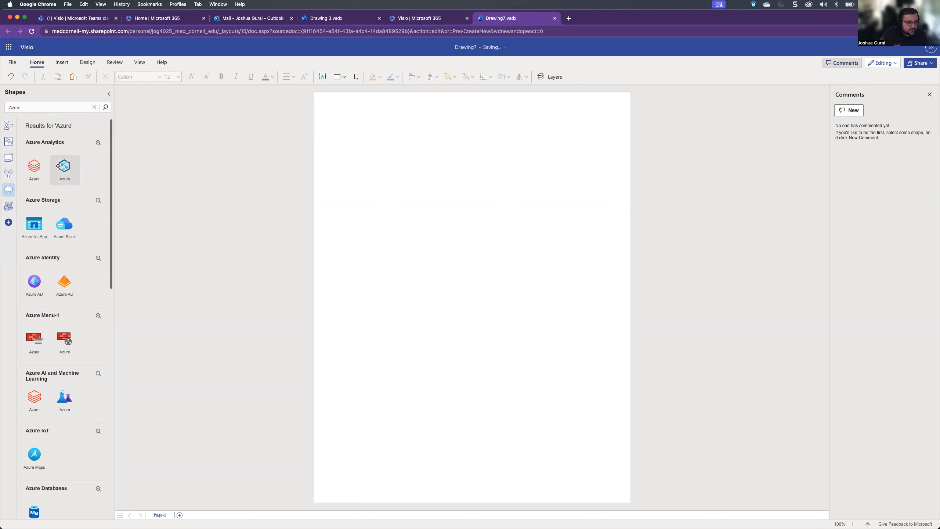
scroll(59, 230, "down", 15)
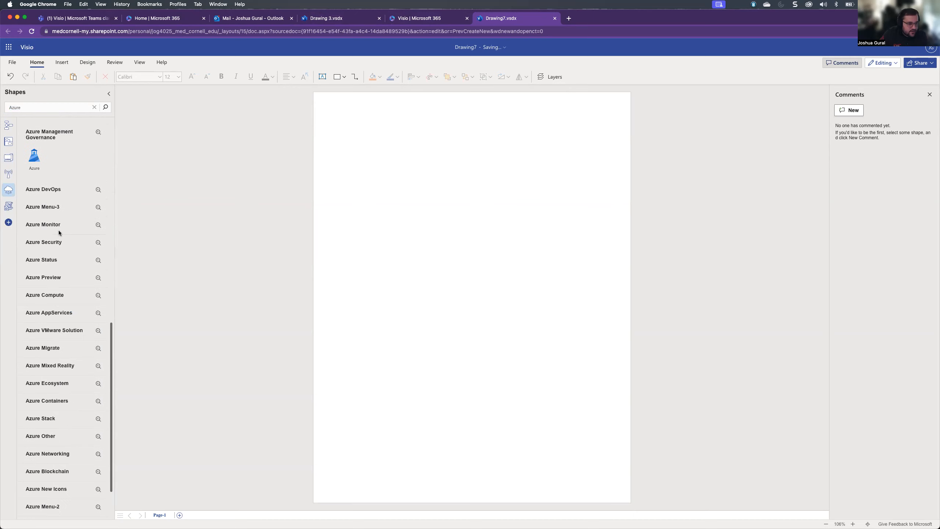
scroll(58, 230, "down", 2)
scroll(59, 231, "up", 10)
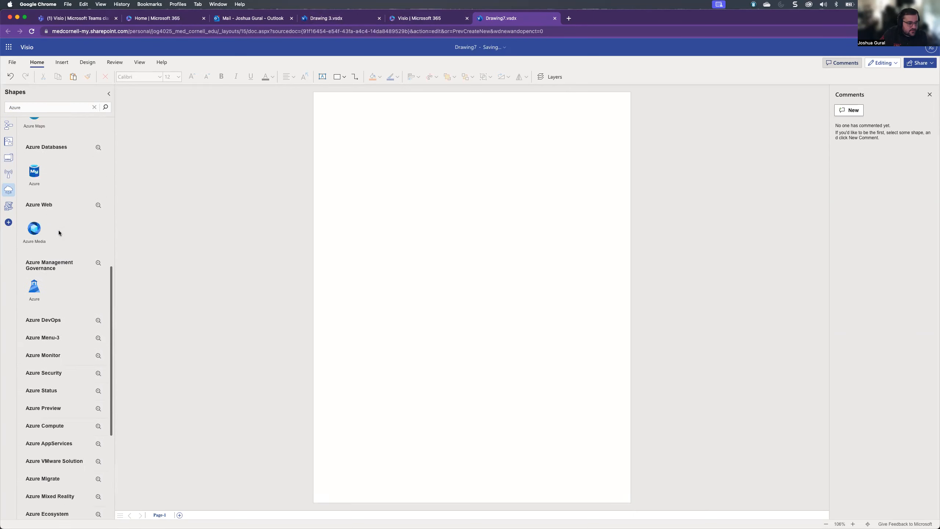
scroll(60, 234, "up", 3)
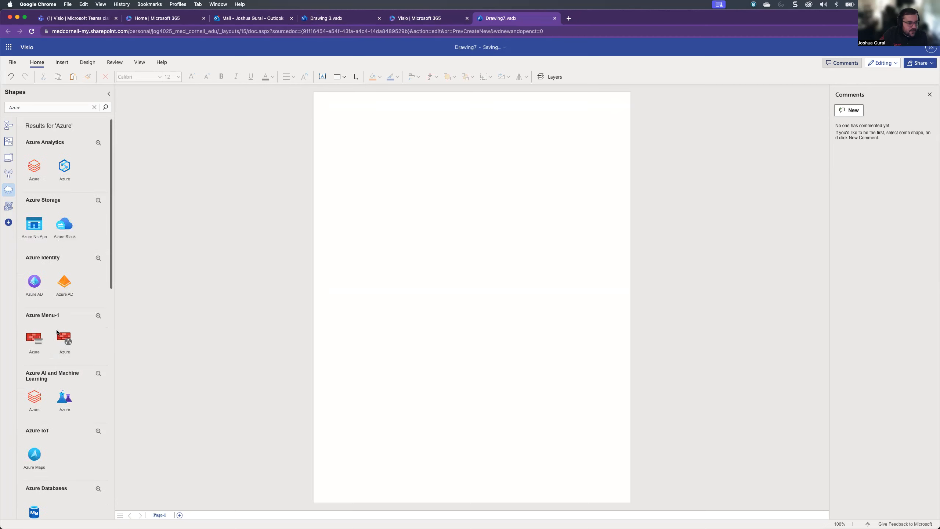
scroll(57, 337, "down", 10)
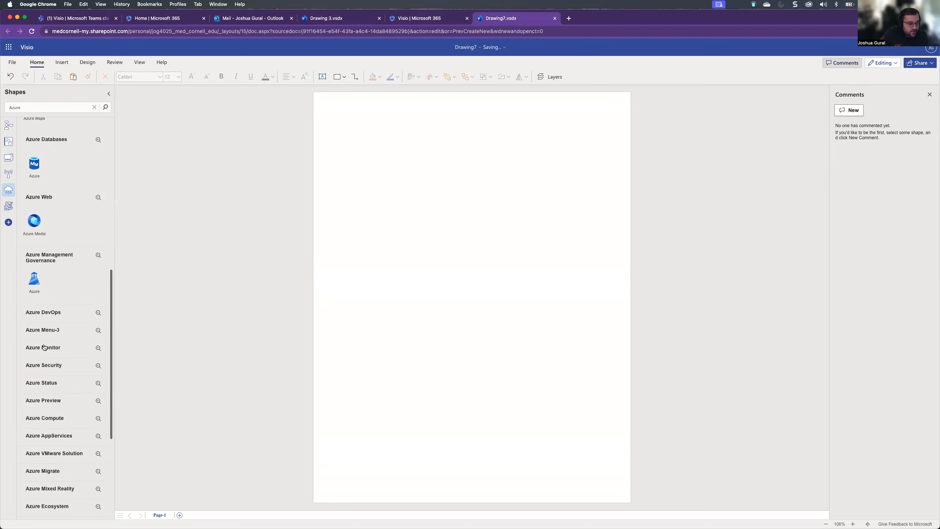
left_click(50, 435)
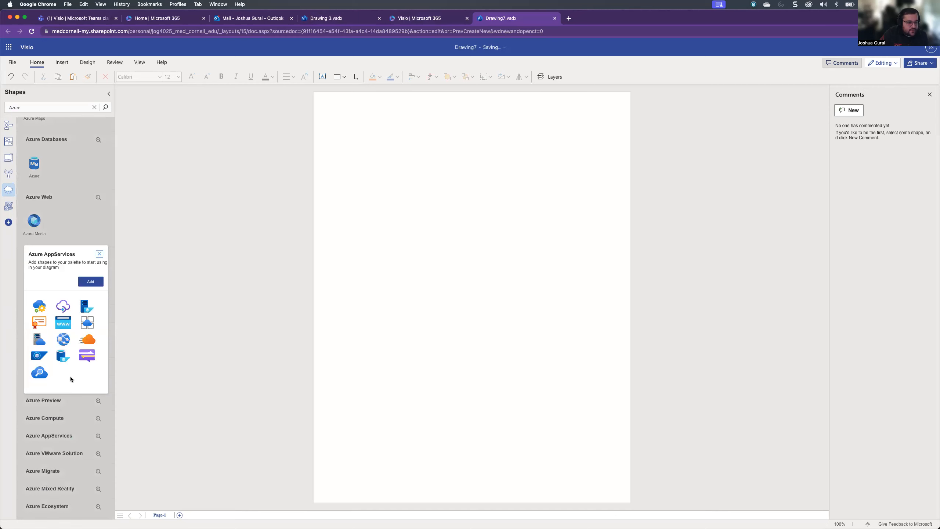
left_click(97, 282)
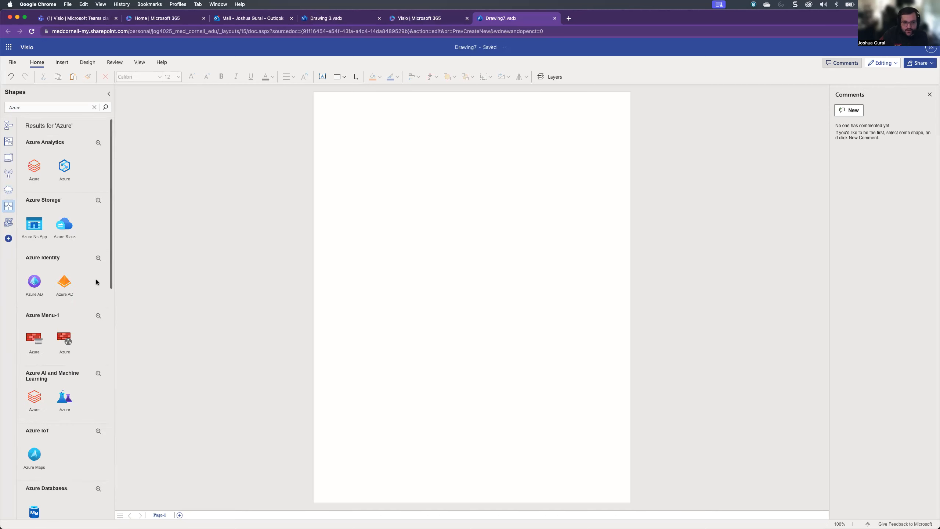
Review the Azure results, then search the shapes for Cat.
scroll(56, 291, "down", 6)
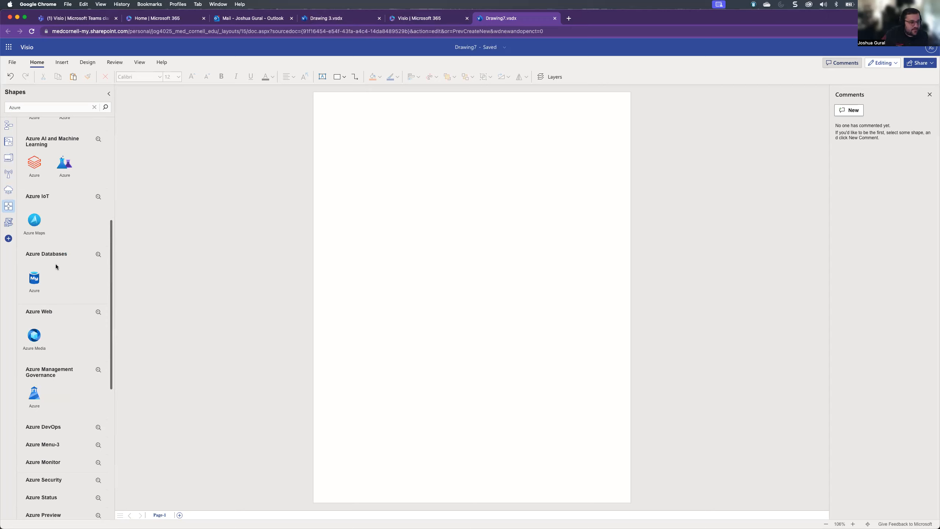
scroll(55, 222, "up", 6)
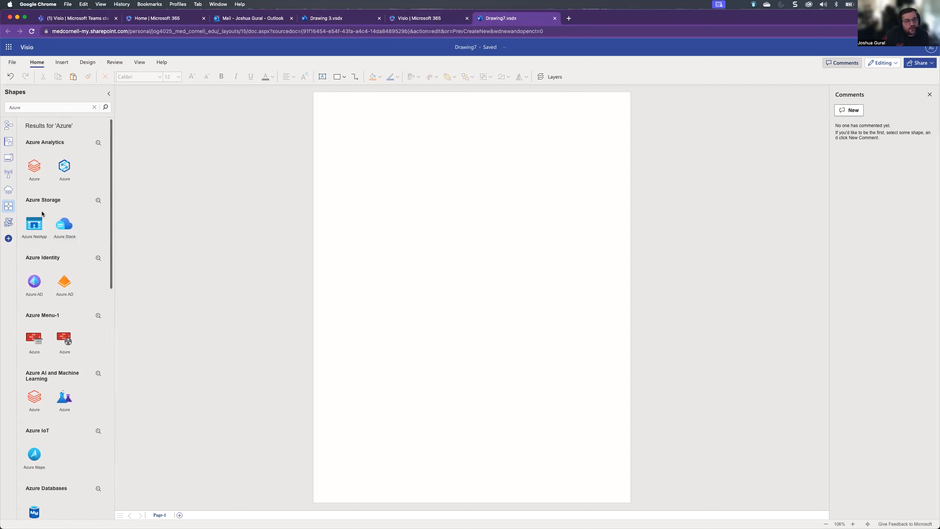
left_click(46, 110)
type("cat")
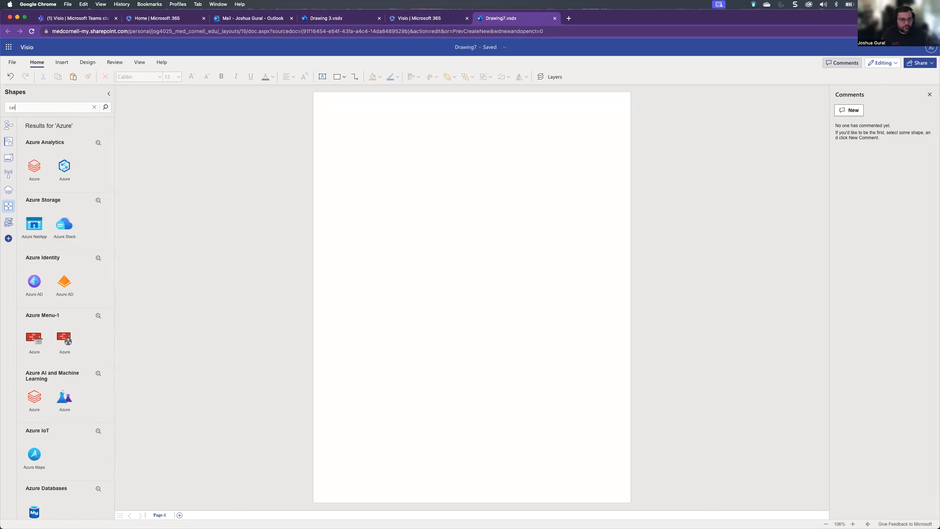
left_click(17, 119)
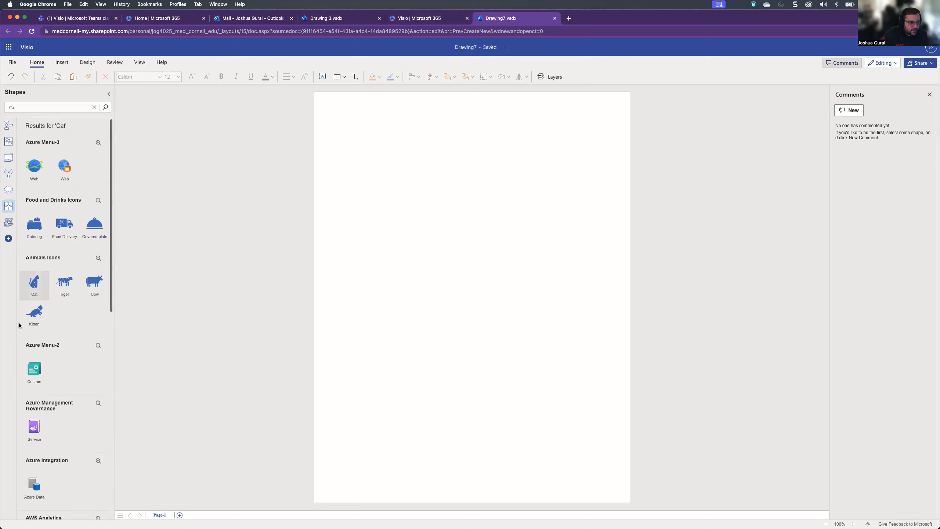
Place the Catering icon on the page's upper left area, browse the remaining Cat results, and delete the icon.
left_click_drag(34, 224, 396, 202)
scroll(64, 360, "down", 10)
scroll(65, 356, "down", 3)
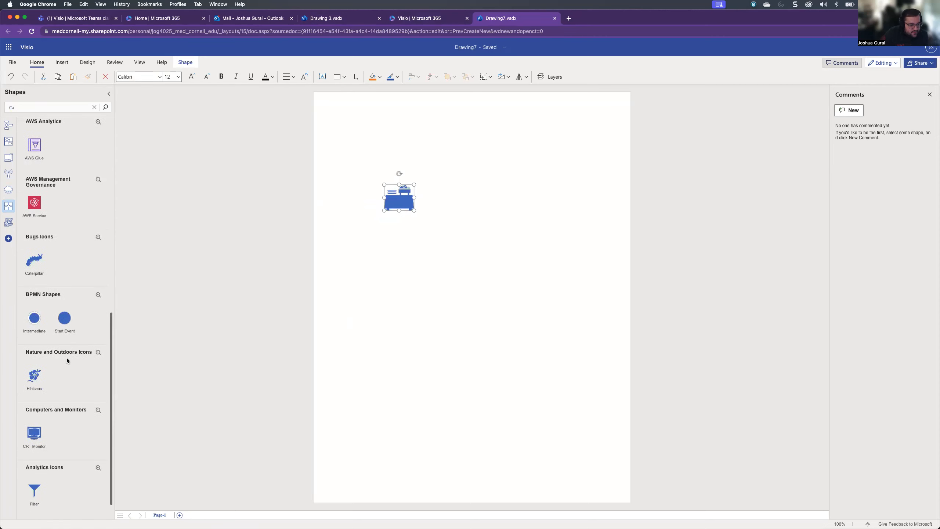
scroll(67, 353, "up", 15)
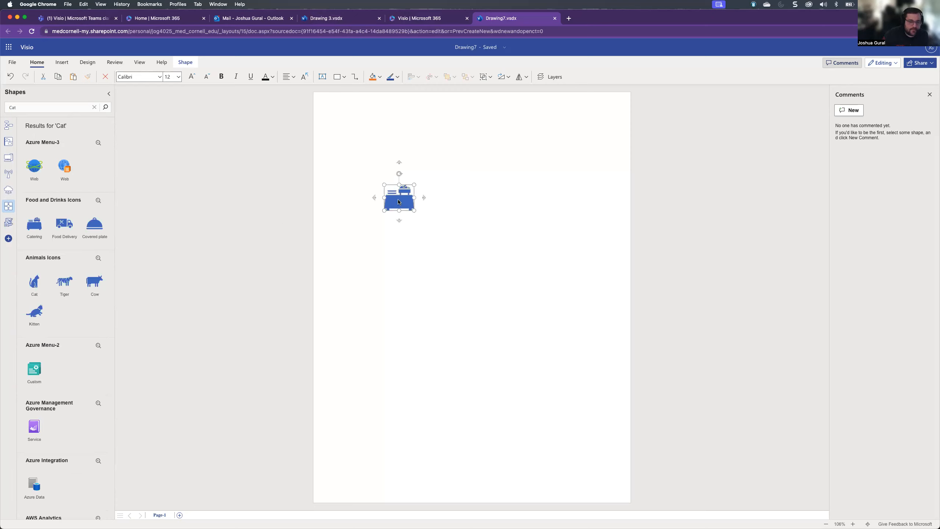
key("Delete")
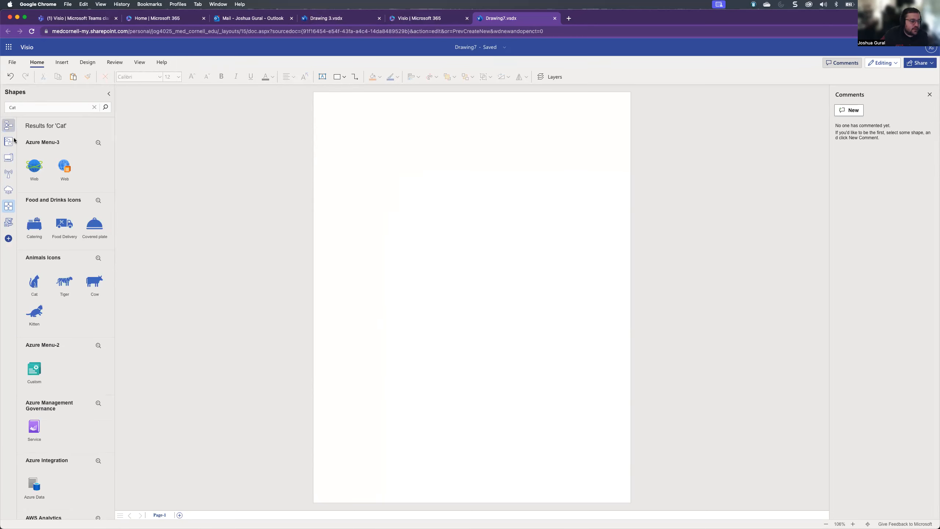
Place a Process shape from the Basic Flowchart Shapes at the page's top center and label it "Does it move?".
left_click(15, 146)
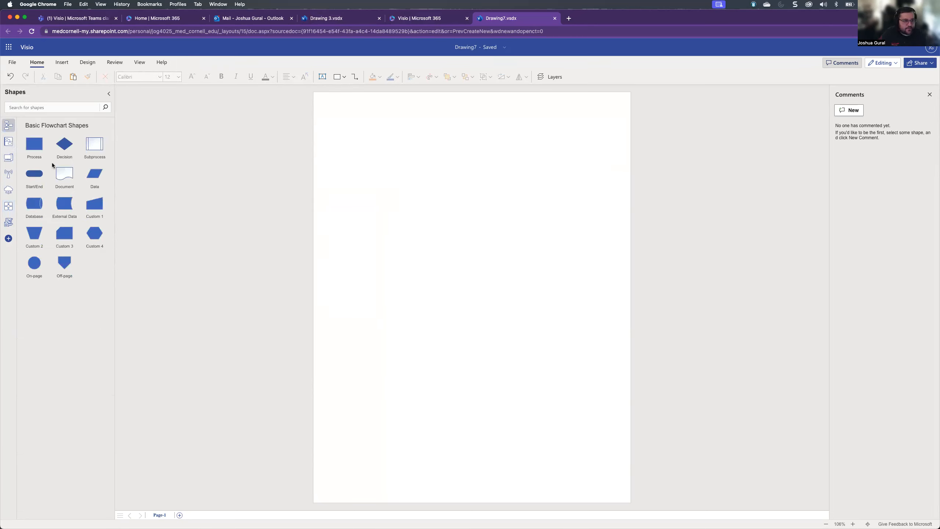
left_click_drag(252, 148, 473, 117)
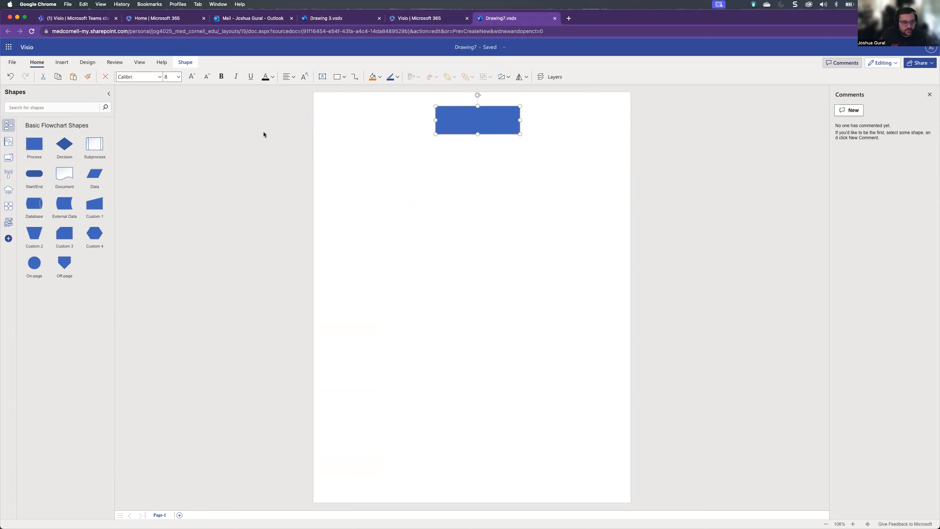
mouse_move(471, 120)
double_click(473, 119)
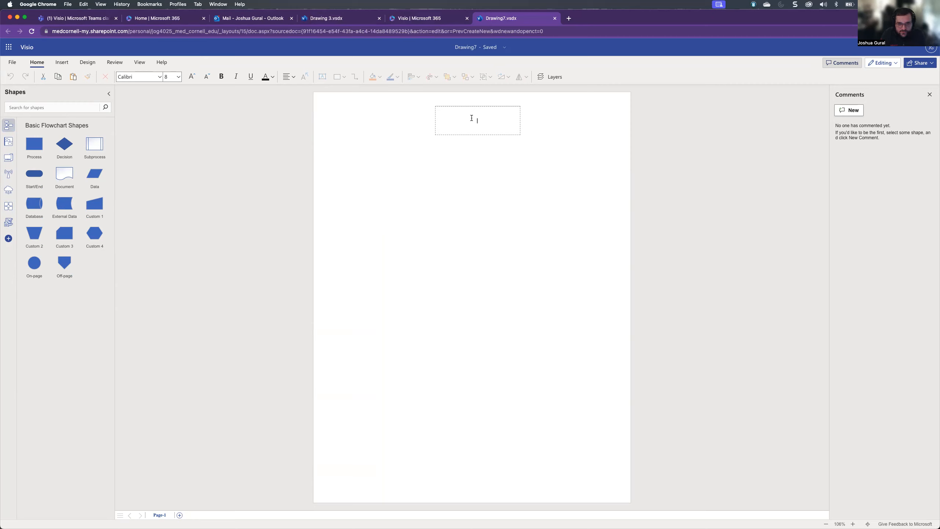
type("Does it move?")
left_click(551, 238)
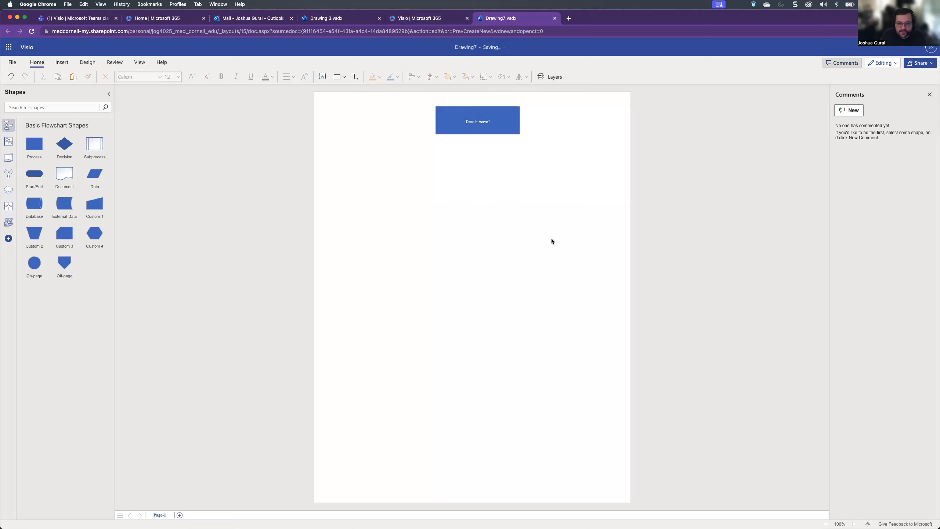
Increase the font size of the "Does it move?" shape's text to 18.
left_click(491, 130)
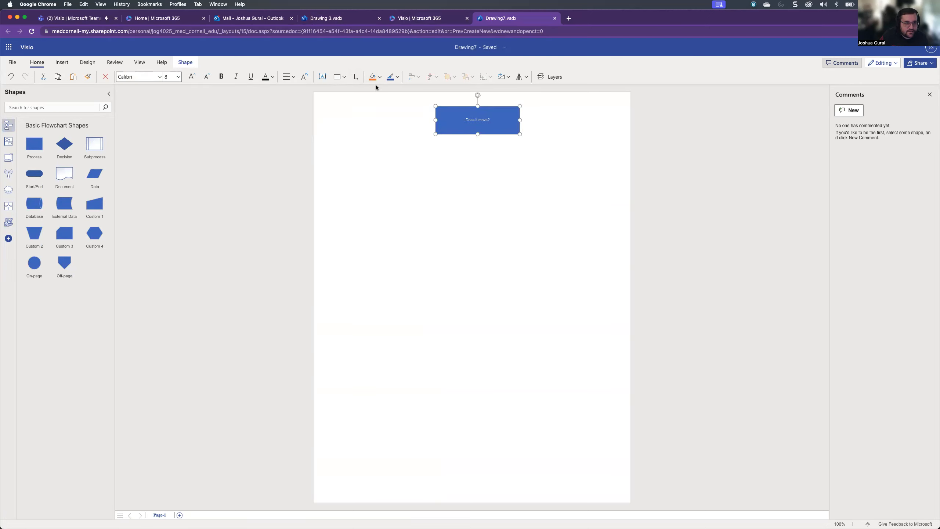
left_click(192, 77)
left_click(192, 77)
left_click(192, 76)
left_click(192, 77)
left_click(192, 77)
left_click(191, 77)
left_click(192, 77)
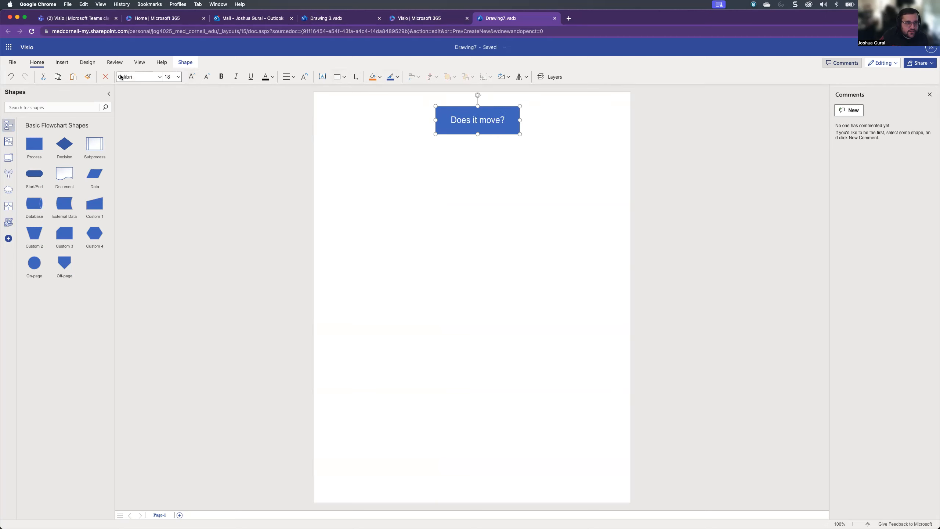
Apply the Retrospect theme colors to the drawing and undo the color change.
left_click(65, 63)
left_click(88, 62)
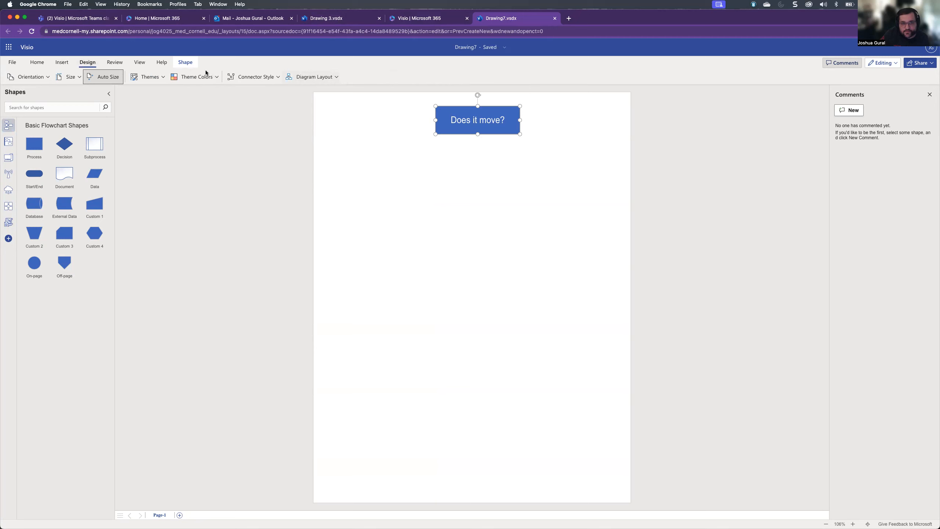
left_click(196, 77)
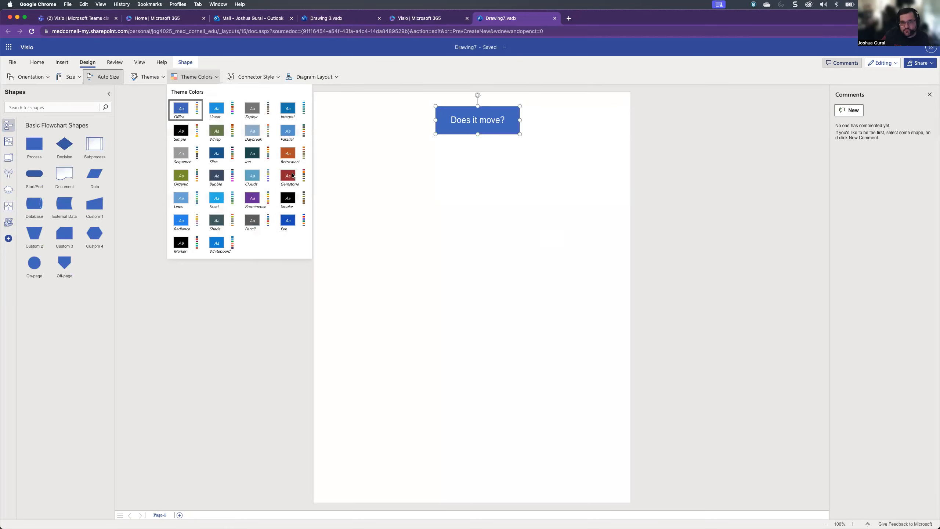
left_click(290, 158)
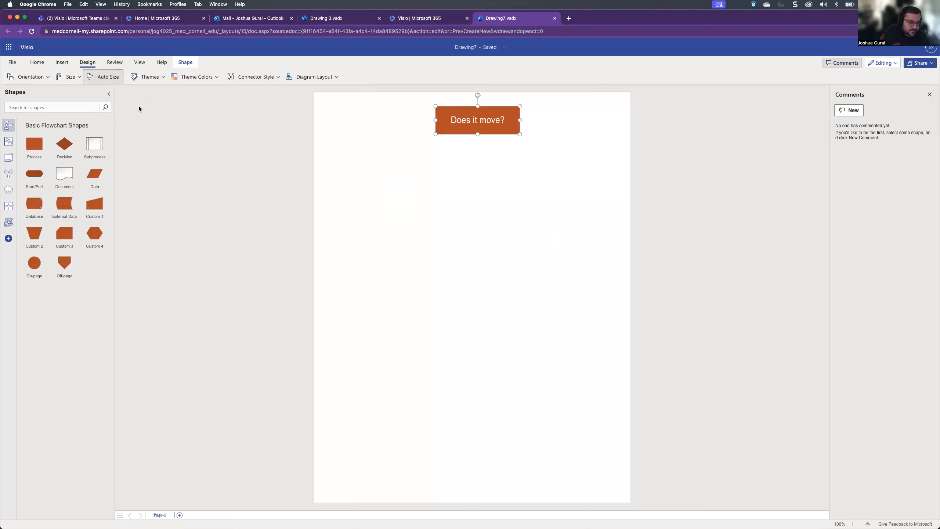
key("super+z")
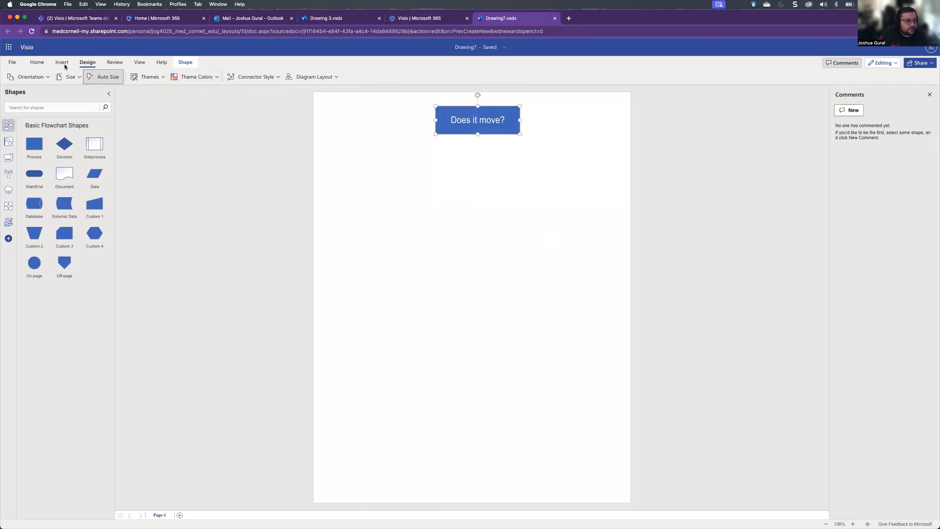
left_click(37, 62)
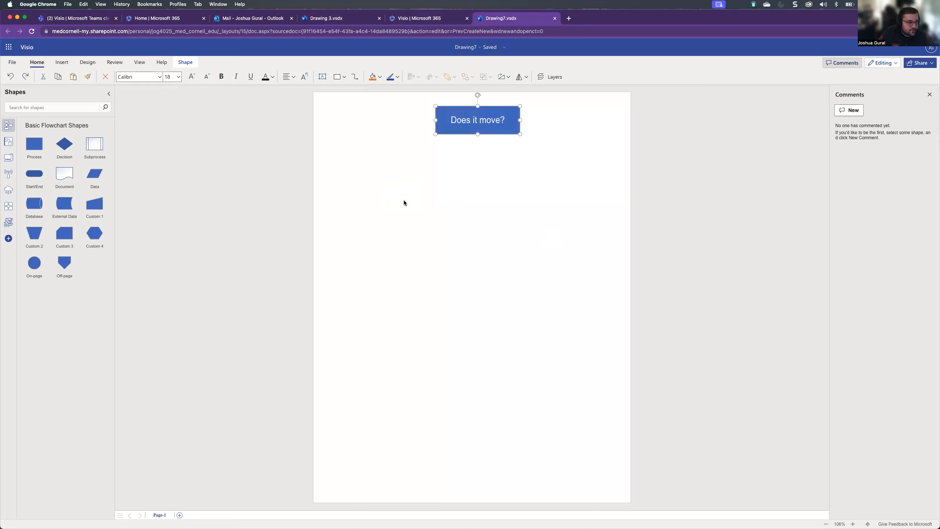
Place a Decision shape below the process rectangle and transfer the text "Does it move?" from the rectangle into it.
left_click(182, 191)
left_click_drag(65, 146, 472, 176)
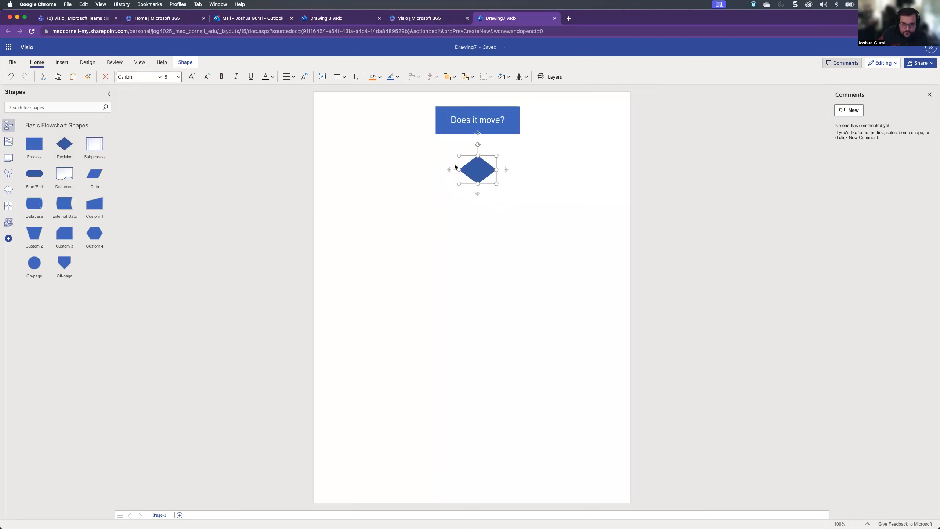
double_click(474, 170)
double_click(470, 119)
key("super+c")
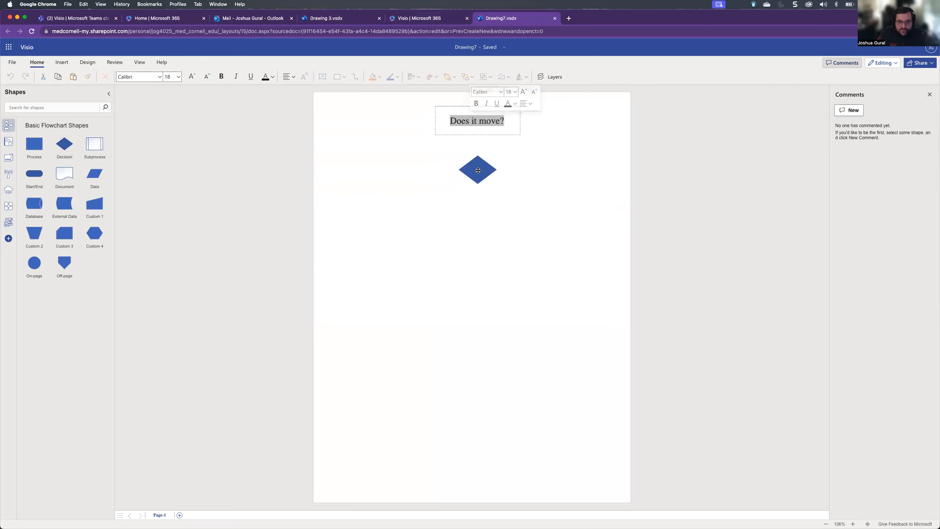
key("BackSpace")
left_click(479, 170)
double_click(479, 170)
key("super+v")
Delete the original process rectangle, enlarge the "Does it move?" decision diamond around its text, and move it to the page's top center.
left_click(470, 125)
key("BackSpace")
left_click(464, 152)
left_click_drag(459, 150, 410, 140)
left_click_drag(450, 165, 467, 139)
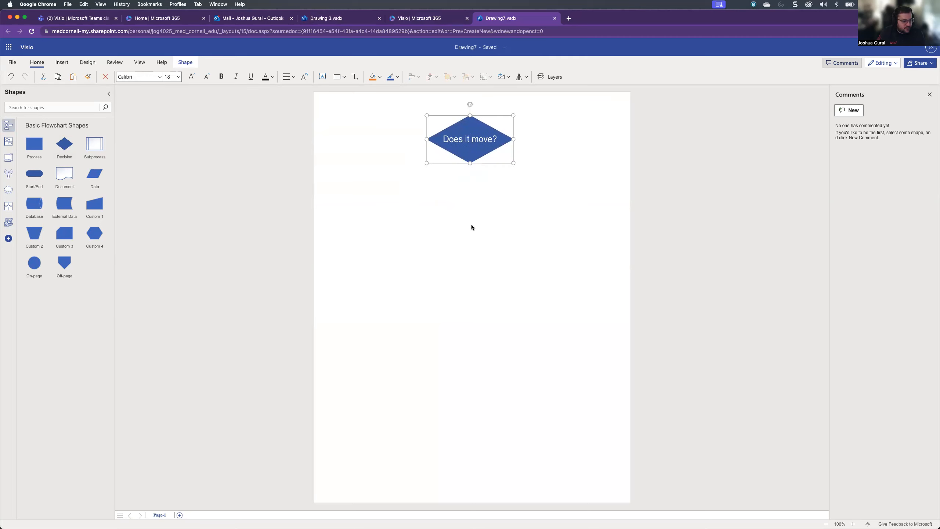
left_click(476, 223)
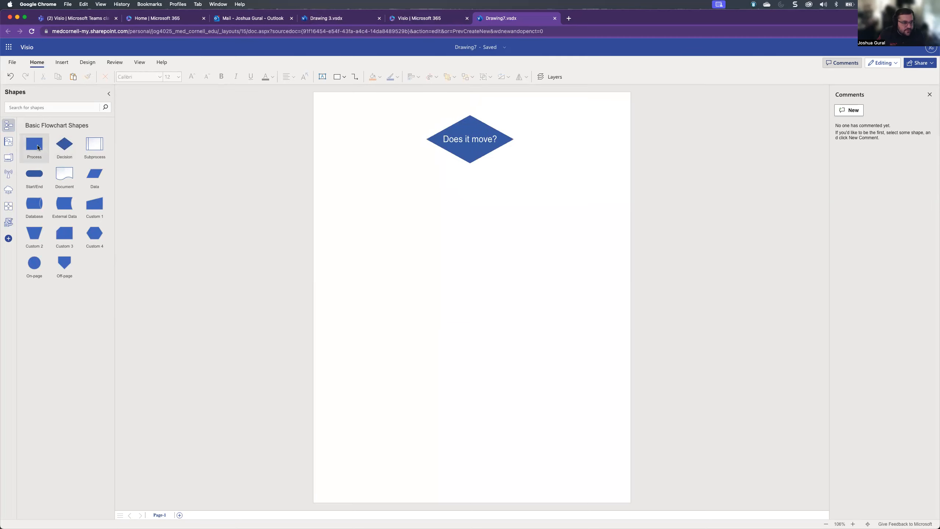
Place a second Decision shape below and left of the first diamond and label it "Should it move?".
left_click_drag(64, 147, 385, 205)
type("Should it move?")
left_click(444, 345)
Enlarge the "Should it move?" diamond and raise its text size to 11.
left_click(388, 210)
left_click_drag(405, 219, 423, 233)
left_click(191, 76)
left_click(192, 77)
left_click(192, 76)
Duplicate the "Should it move?" diamond to the right at the same height and align the left one symmetrically below "Does it move?".
left_click_drag(402, 220, 532, 214)
left_click_drag(382, 212, 385, 210)
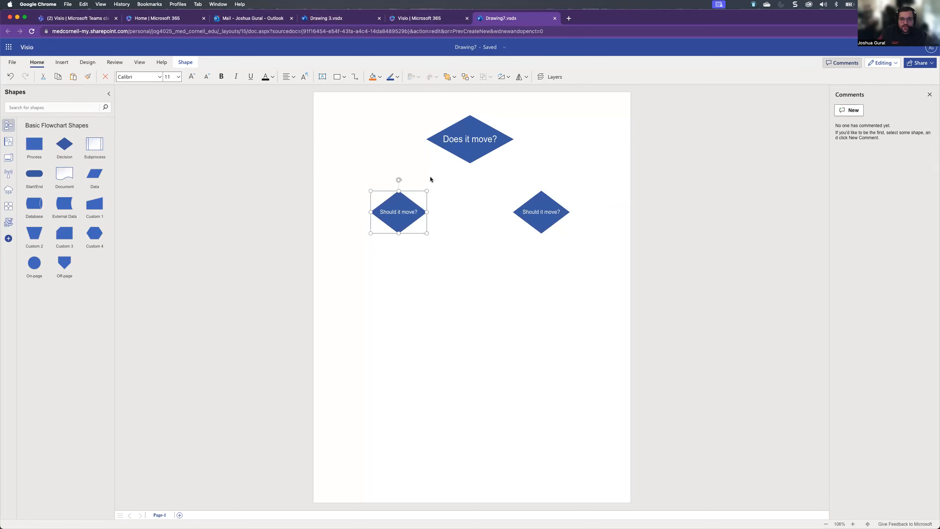
left_click(467, 203)
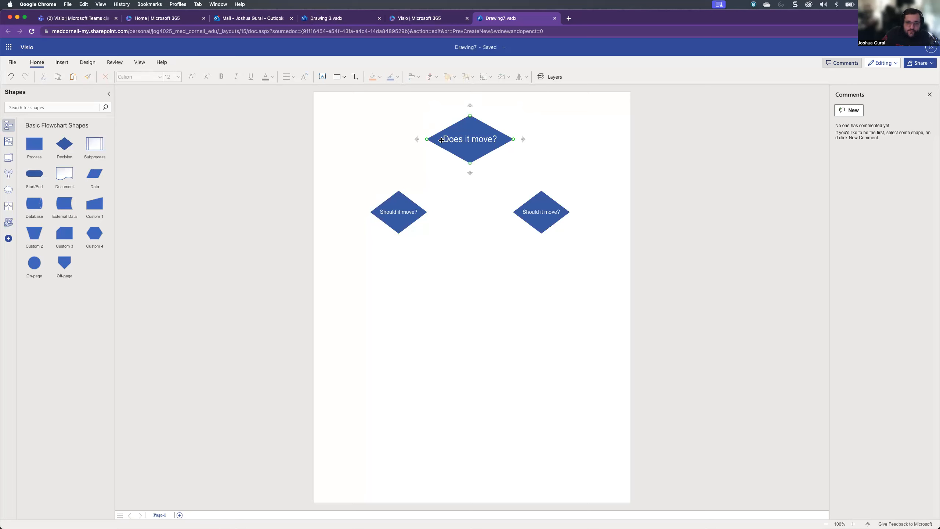
left_click(553, 202)
left_click(472, 120)
left_click(511, 262)
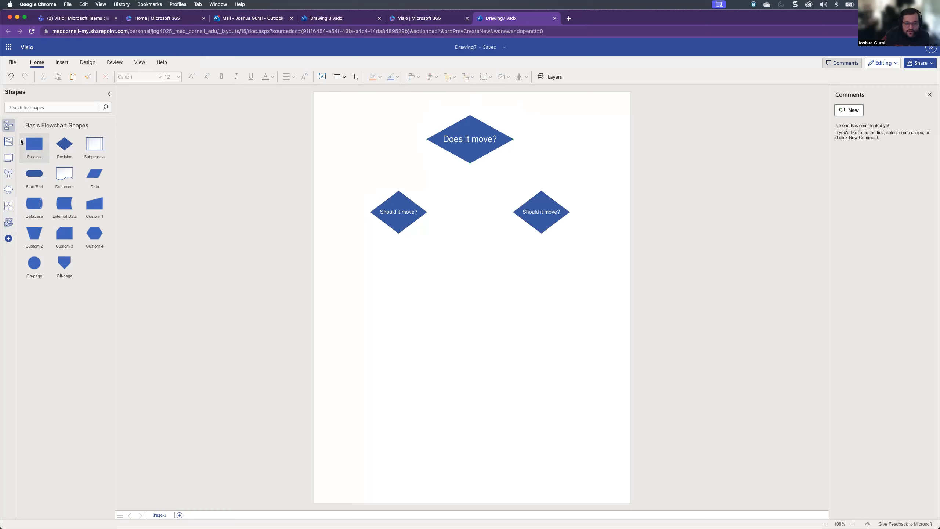
Draw a connector from the lower-left edge of "Does it move?" to the left "Should it move?" diamond and delete it.
left_click(446, 146)
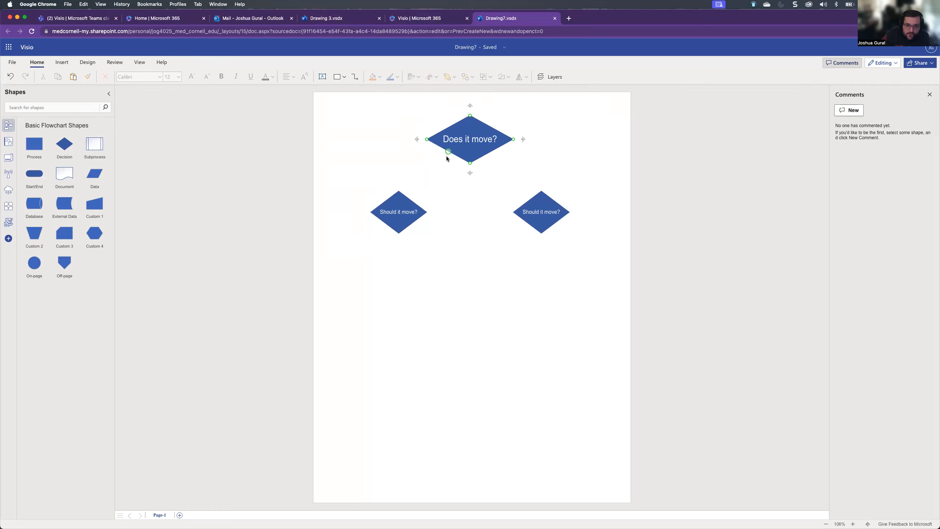
left_click_drag(429, 180, 412, 199)
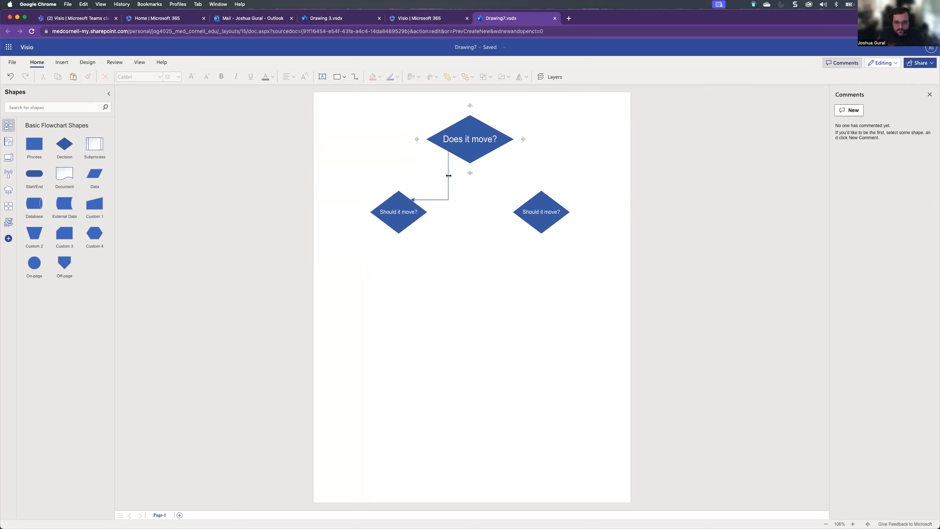
left_click(457, 188)
key("Delete")
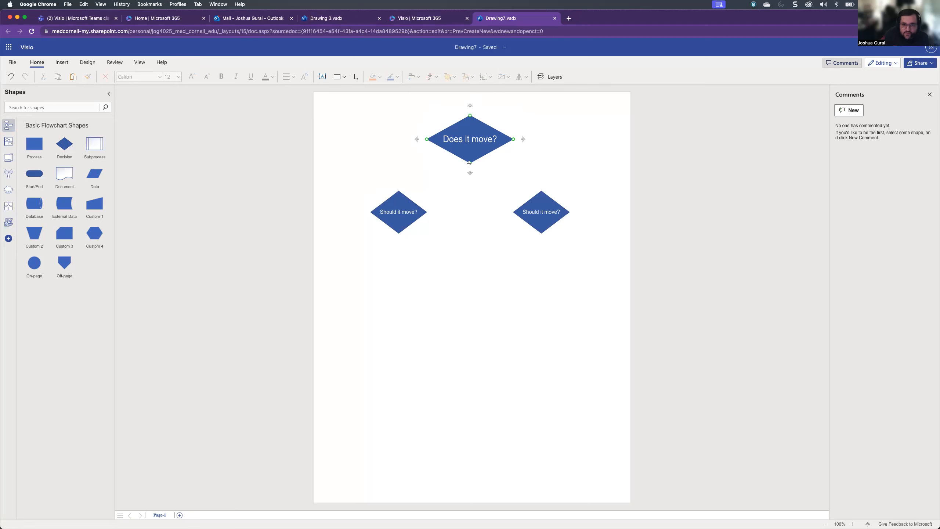
Connect the bottom point of "Does it move?" to both lower diamonds, and its lower-left edge to the left diamond's upper-left edge.
left_click_drag(469, 163, 448, 211)
left_click_drag(470, 163, 513, 212)
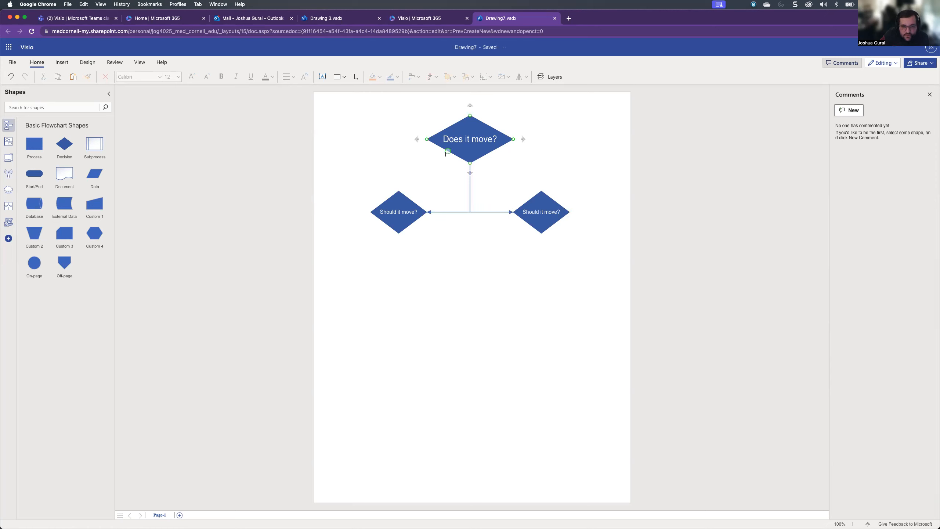
left_click_drag(371, 189, 379, 205)
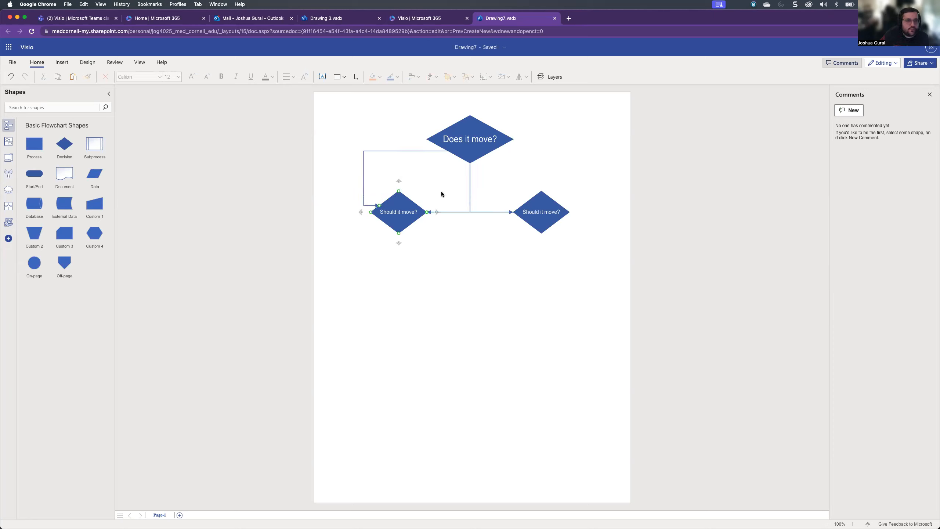
Try the Right Angle, Straight Lines and Curved Lines connector styles on the drawing, and return to Right Angle.
left_click(87, 62)
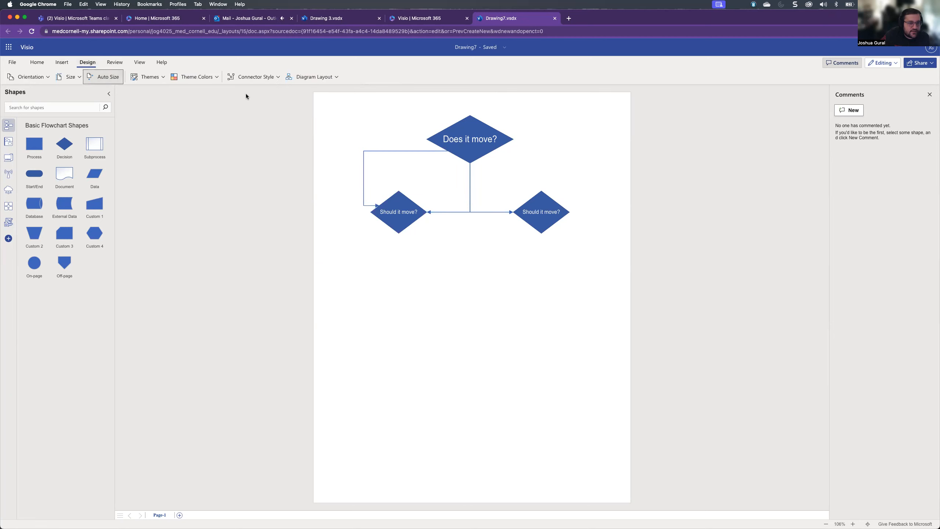
left_click(245, 77)
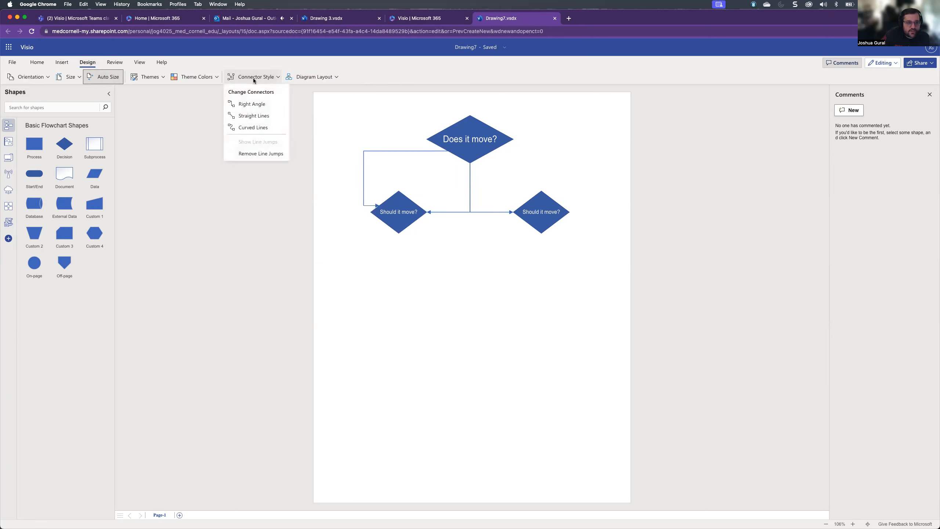
left_click(231, 106)
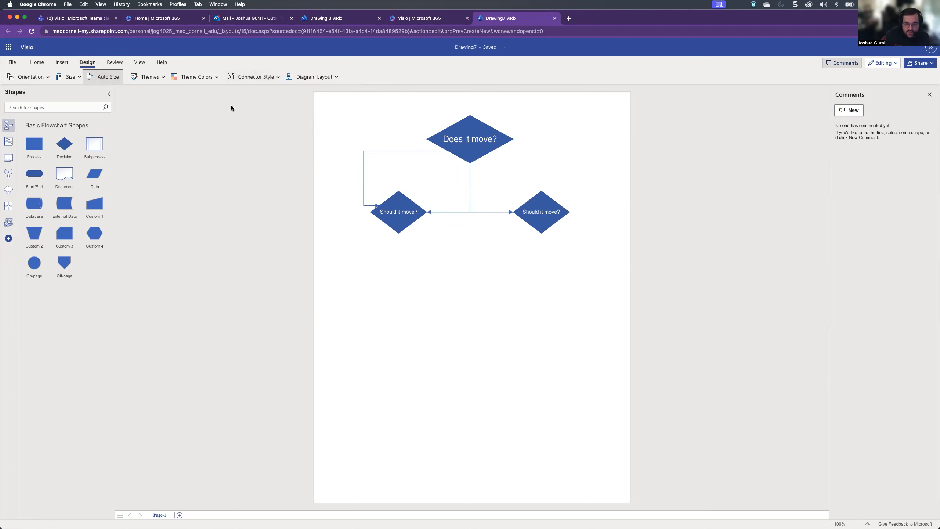
left_click(237, 79)
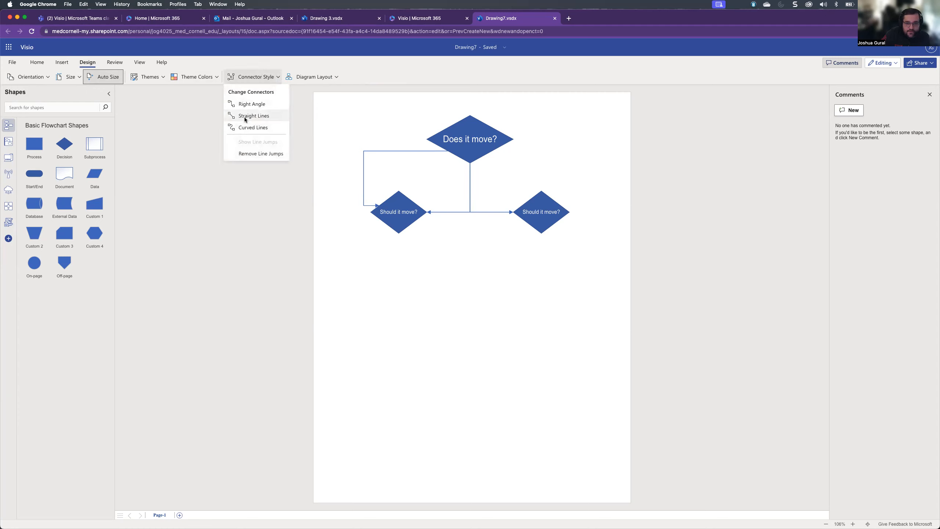
left_click(245, 118)
left_click(245, 78)
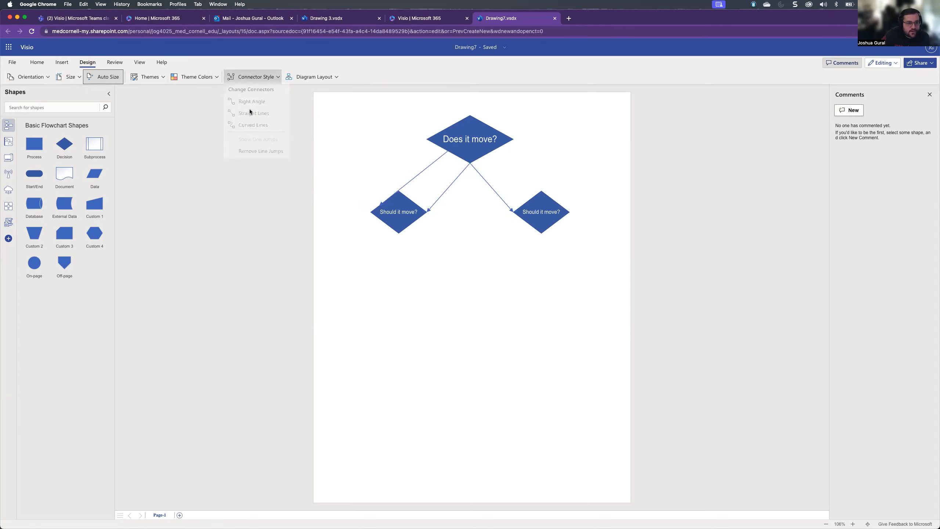
left_click(248, 127)
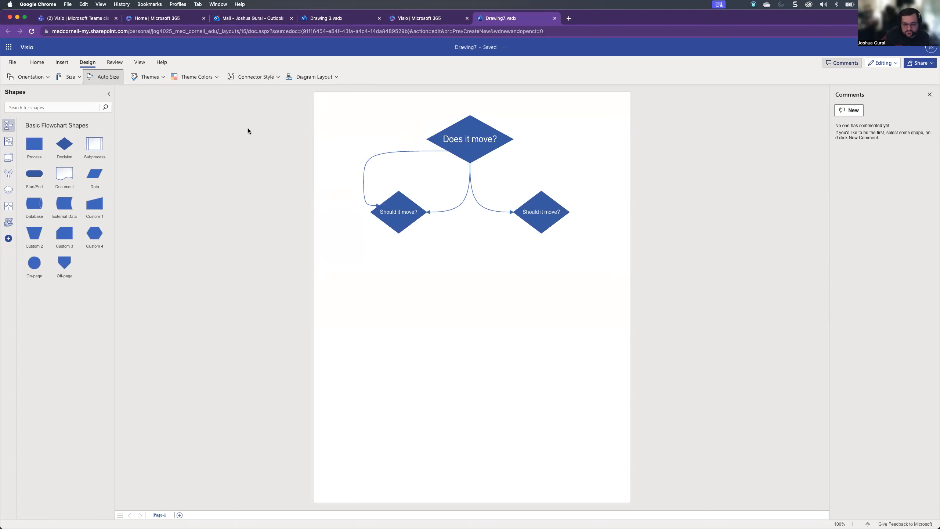
left_click(244, 78)
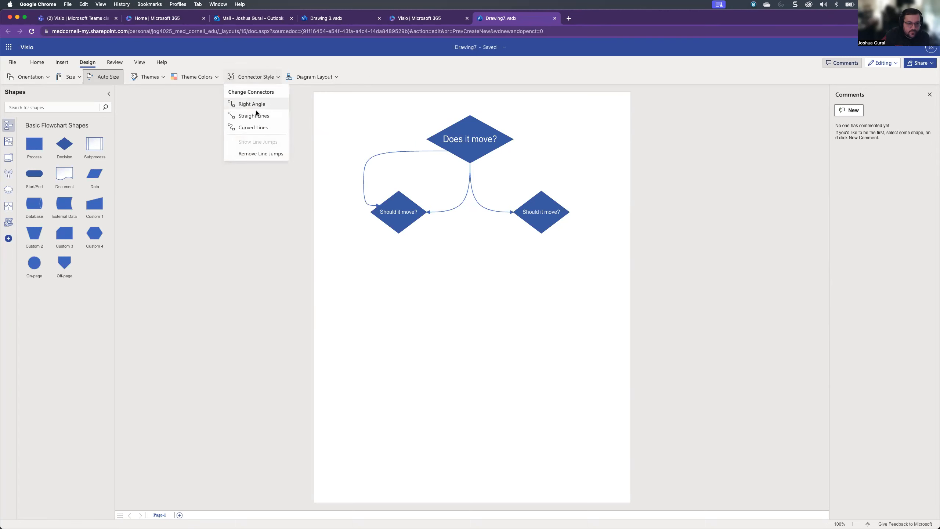
left_click(259, 107)
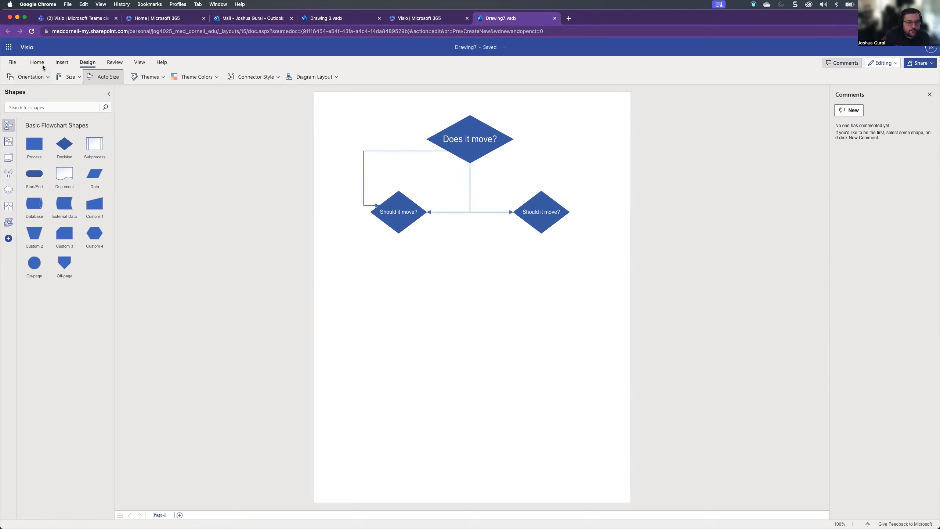
Try the top-to-bottom, bottom-to-top and left-to-right Flowchart layouts and the Circular layout on the diagram.
left_click(318, 77)
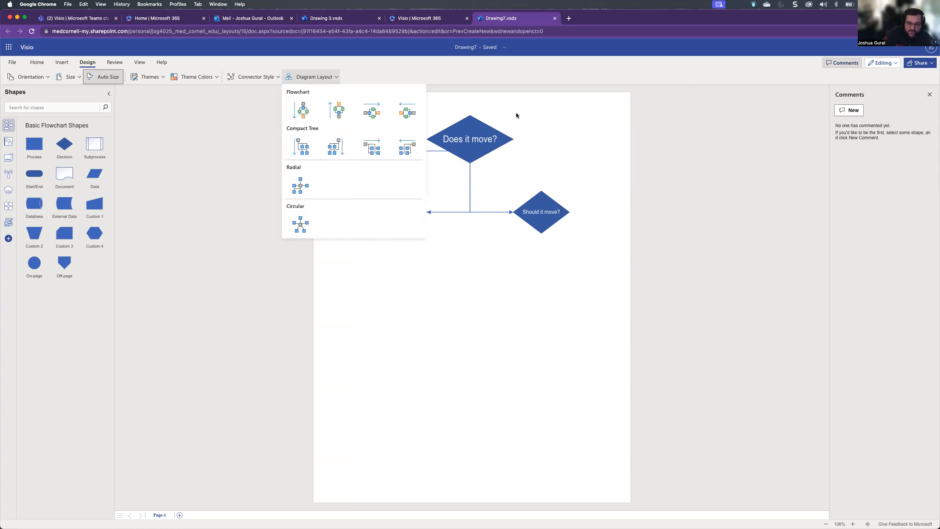
left_click(306, 108)
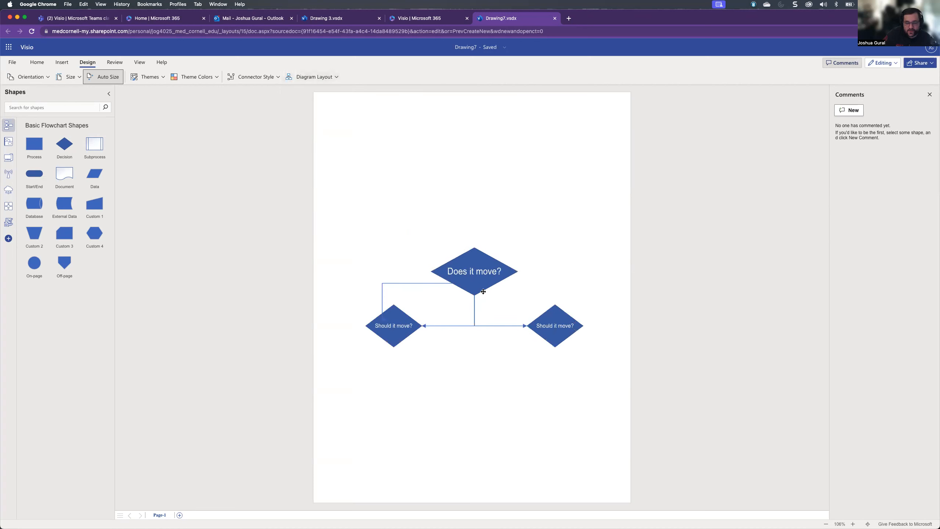
left_click(335, 76)
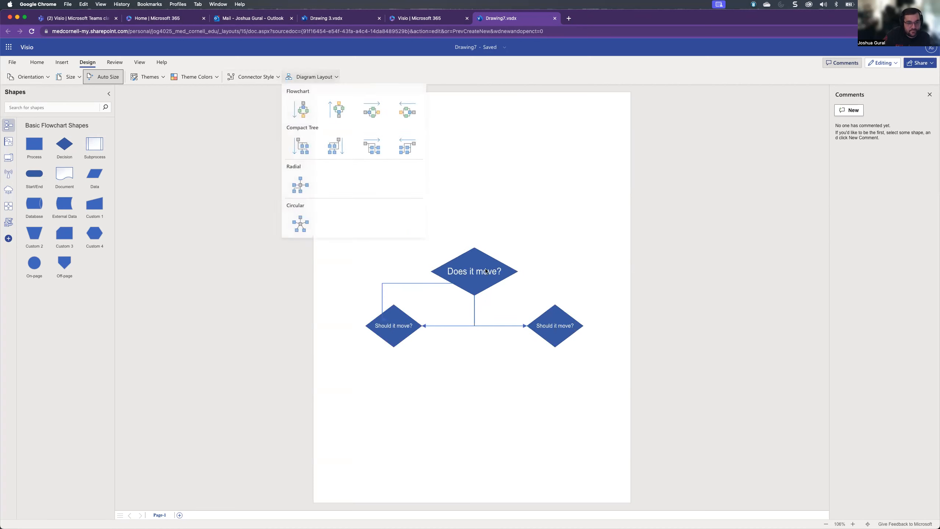
left_click(337, 109)
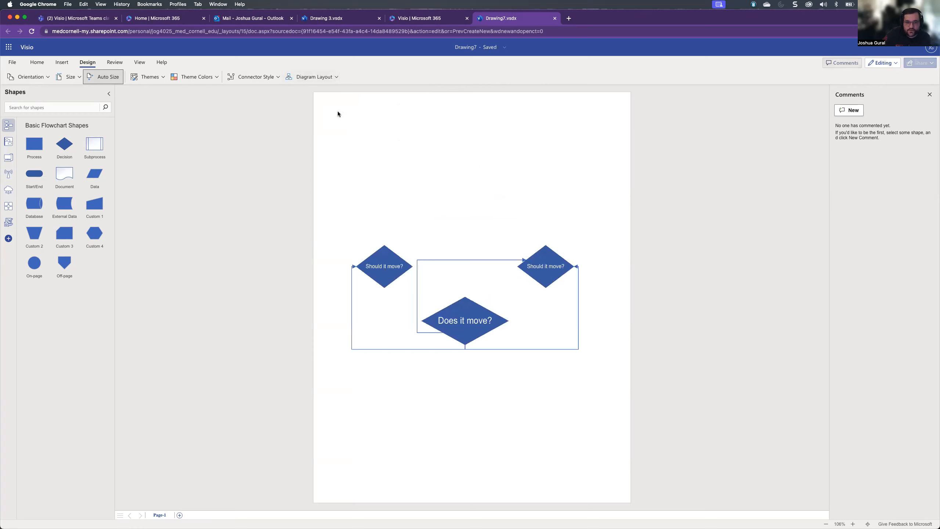
left_click(335, 77)
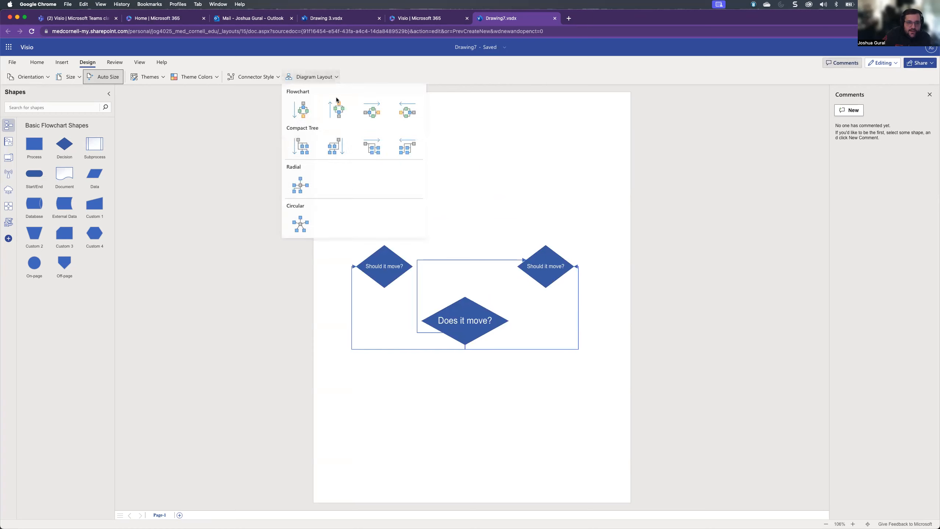
left_click(373, 112)
left_click(319, 77)
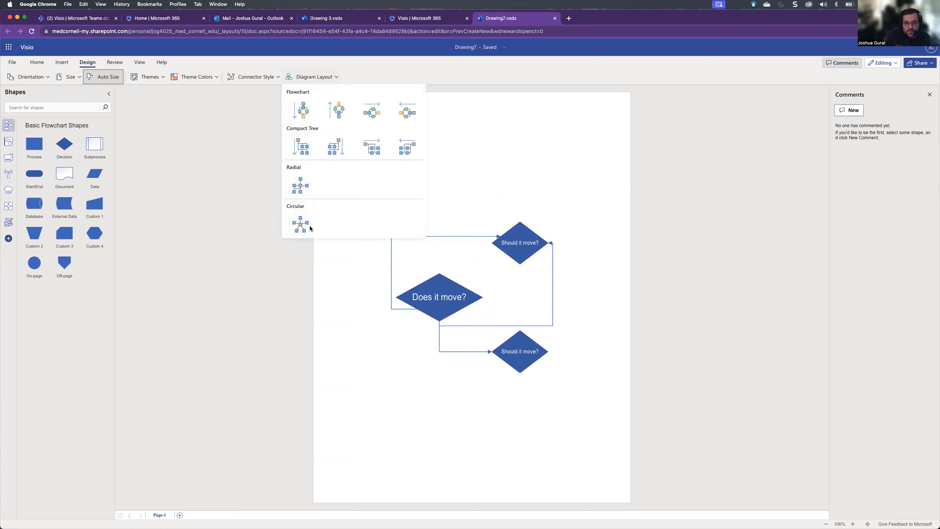
left_click(305, 226)
Apply the top-to-bottom Flowchart layout and delete the extra connector leading from the top diamond's lower-left edge to the left diamond.
left_click(318, 76)
left_click(288, 115)
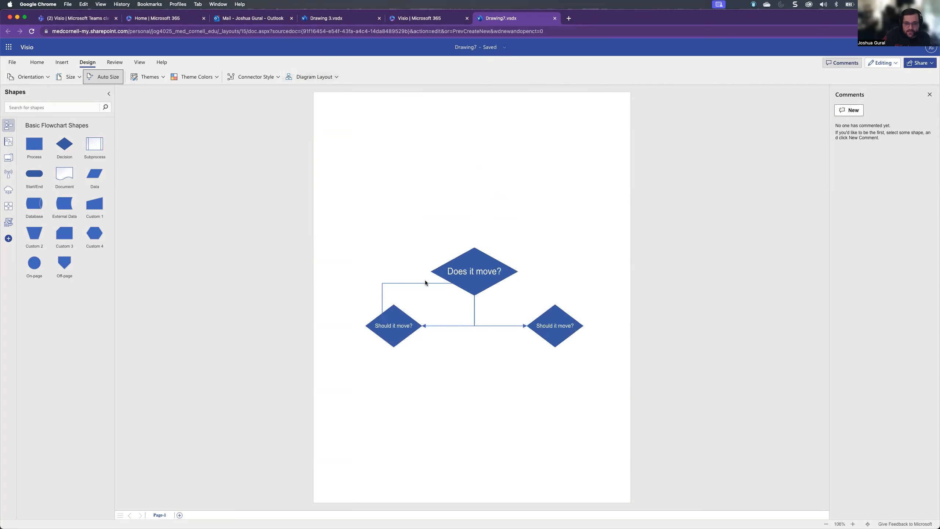
left_click(424, 283)
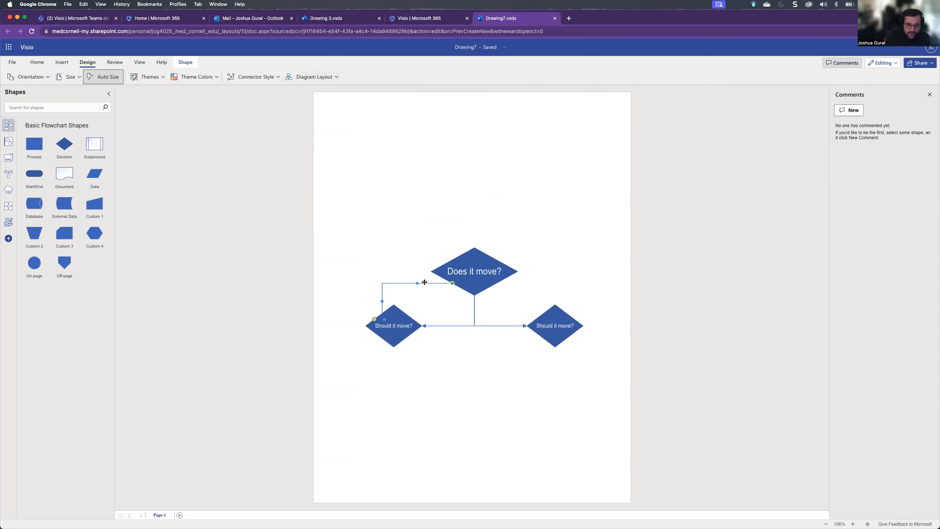
key("Delete")
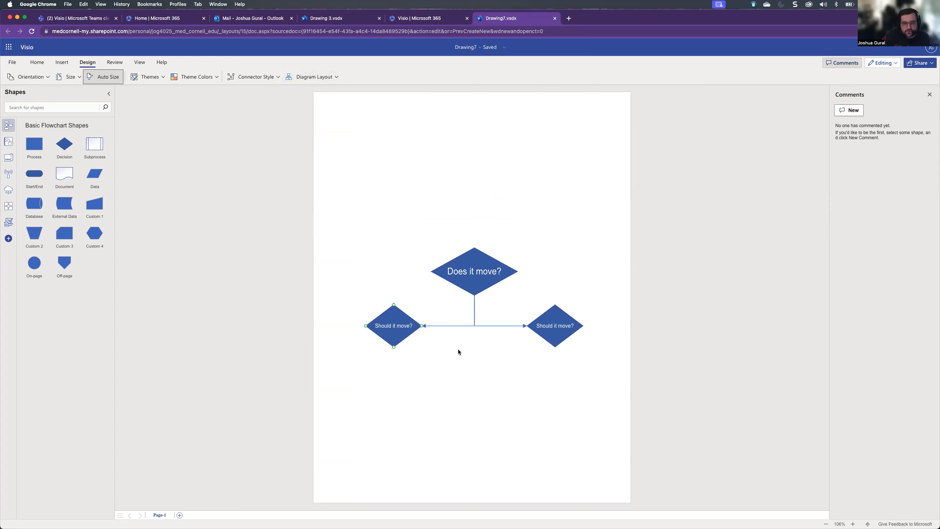
Select the entire flowchart and move it up to the top of the page.
left_click_drag(328, 211, 622, 402)
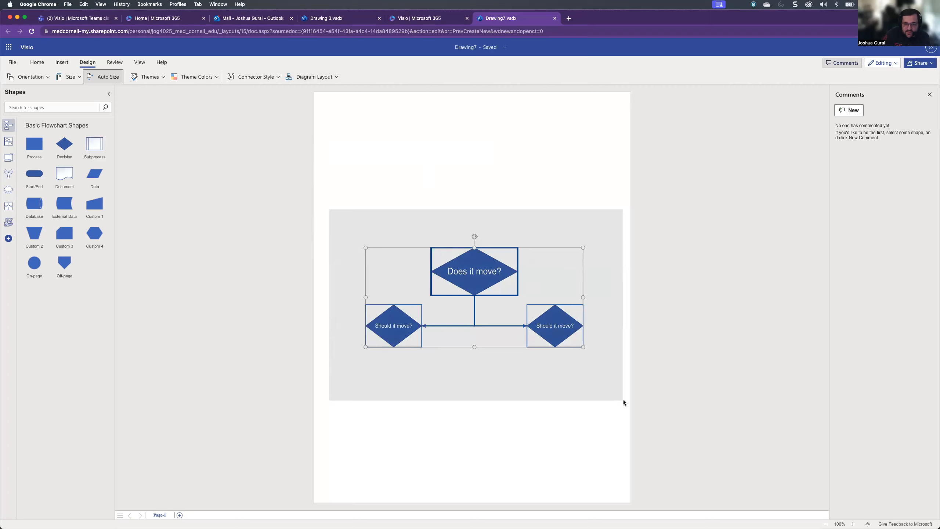
key("super+a")
left_click_drag(493, 255, 492, 114)
left_click(495, 400)
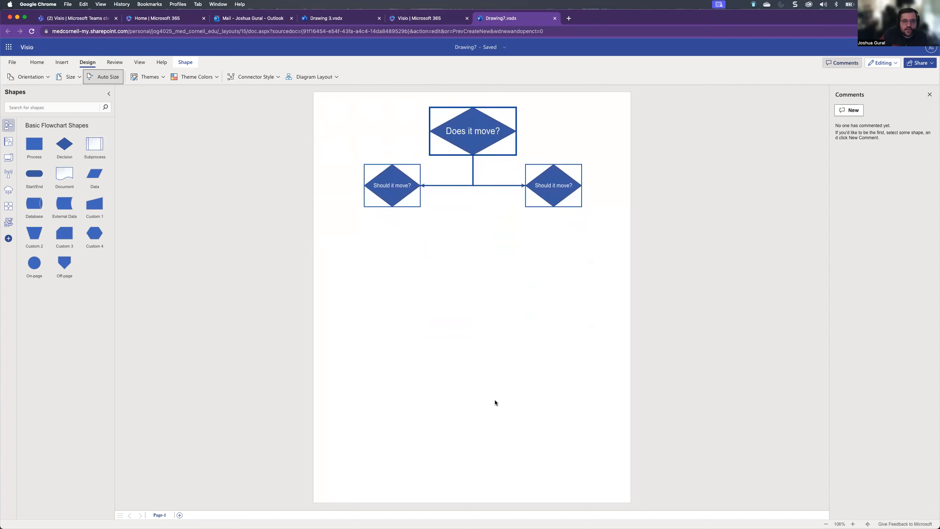
Label the connector to the left diamond "Yes" and the connector to the right diamond "No".
double_click(453, 190)
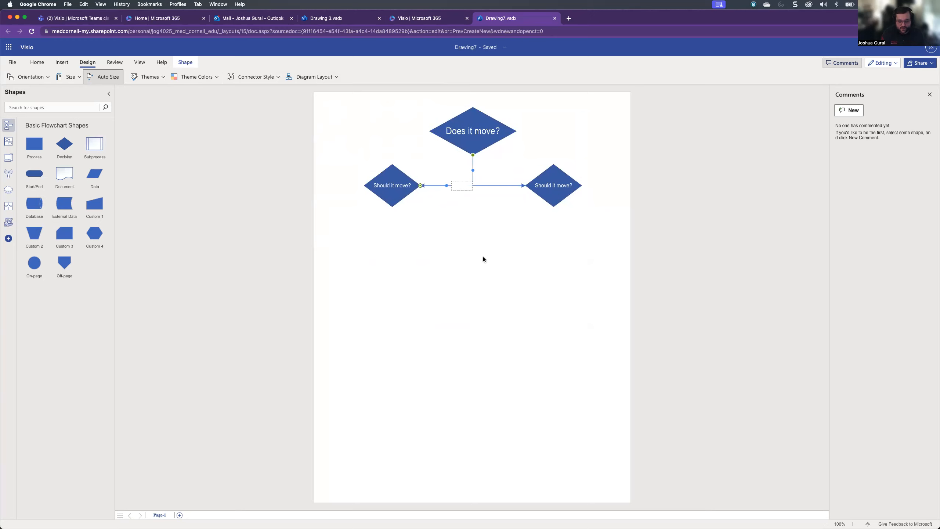
type("Yes")
left_click(525, 288)
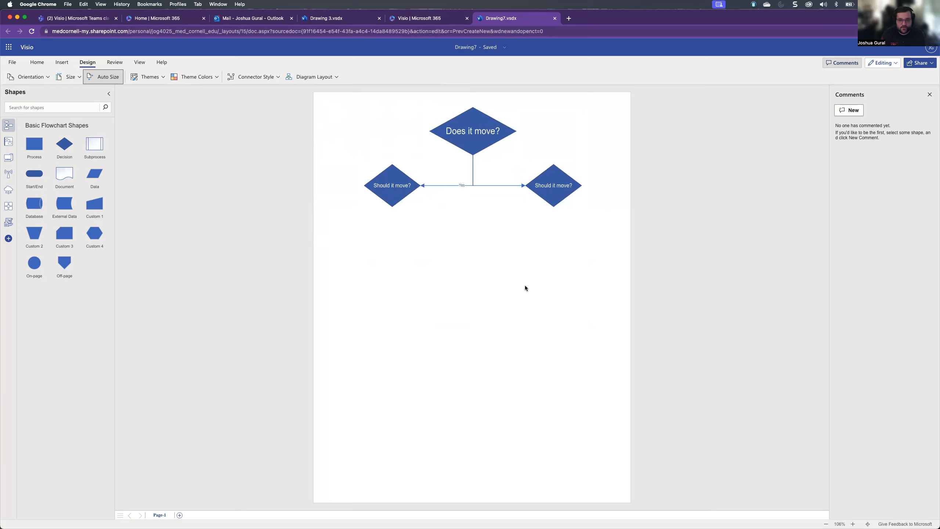
double_click(490, 184)
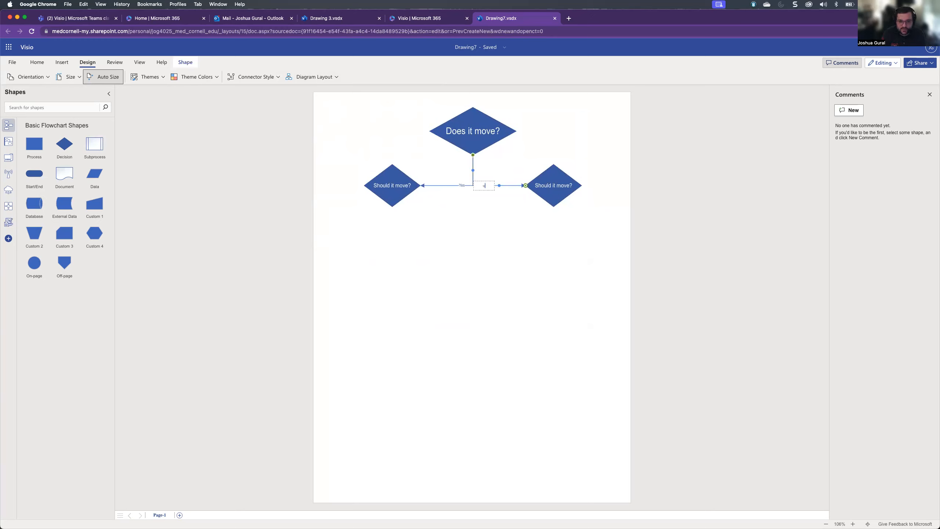
type("No")
left_click(443, 270)
left_click(461, 186)
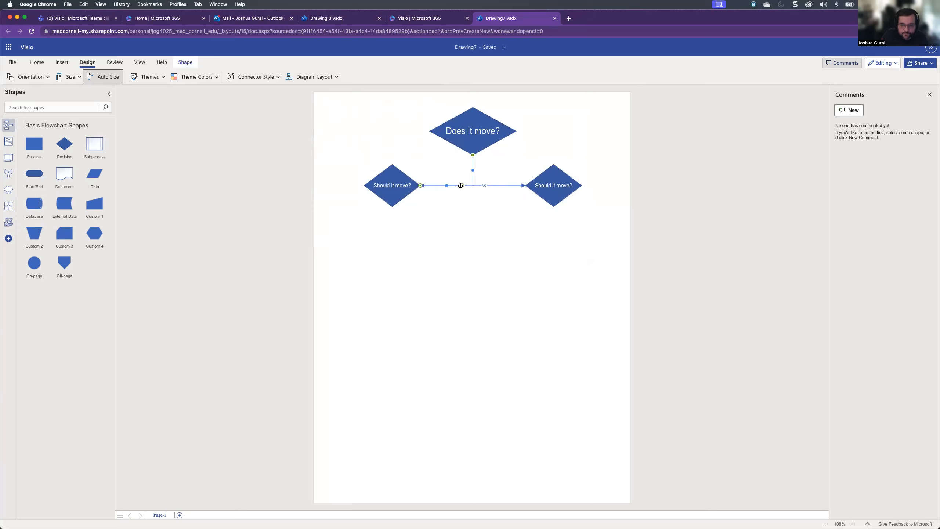
left_click(459, 263)
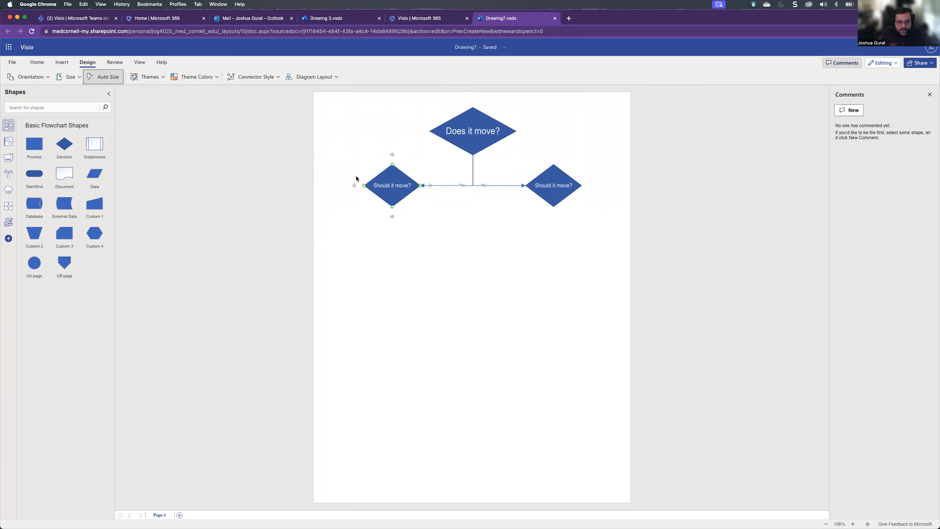
left_click(389, 198)
key("super+c")
key("super+v")
left_click_drag(409, 201, 528, 282)
key("super+v")
key("super+v")
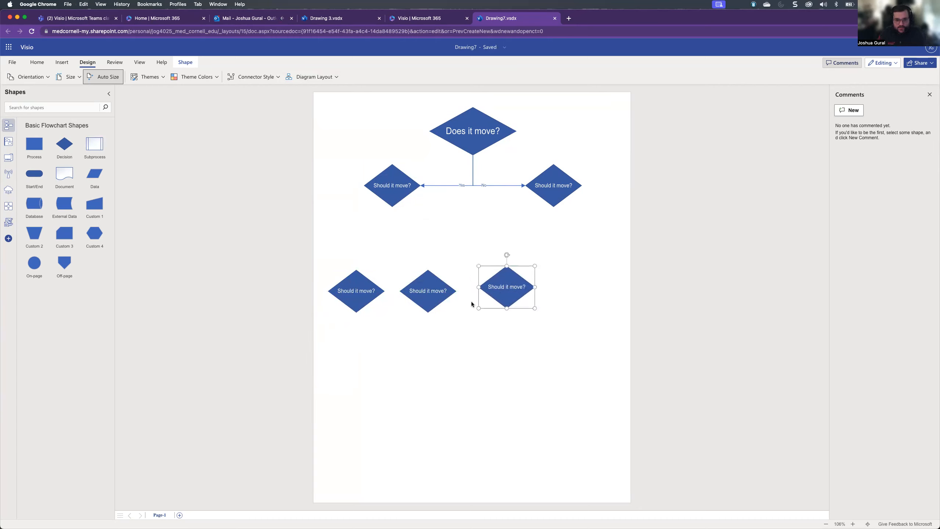
key("Delete")
left_click(423, 295)
key("Delete")
left_click(363, 291)
key("Delete")
Place a Process shape below the diamonds and paste three copies of it for a row of four.
left_click_drag(41, 150, 521, 267)
key("super+c")
key("super+v")
key("super+v")
key("super+v")
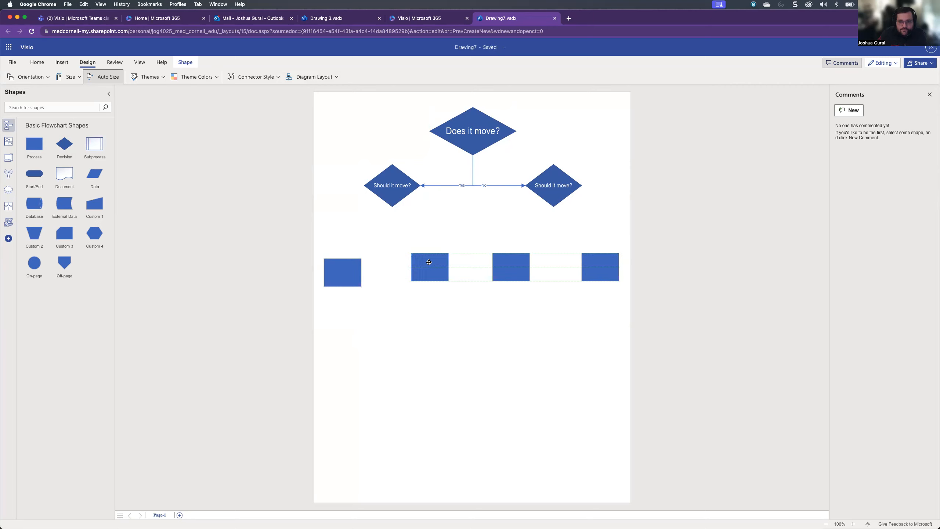
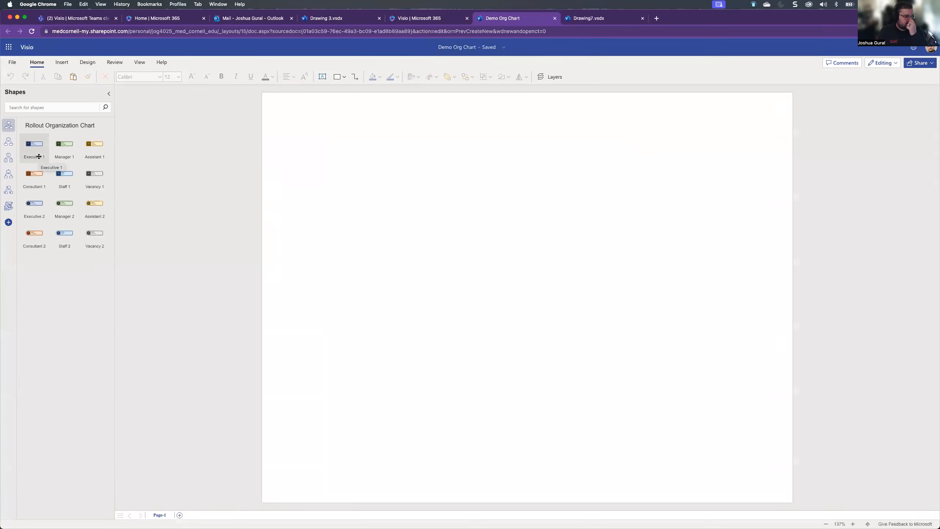
Place a Rollout Executive 1 shape at the top centre of the org chart page and enter the person's name.
left_click_drag(36, 146, 543, 138)
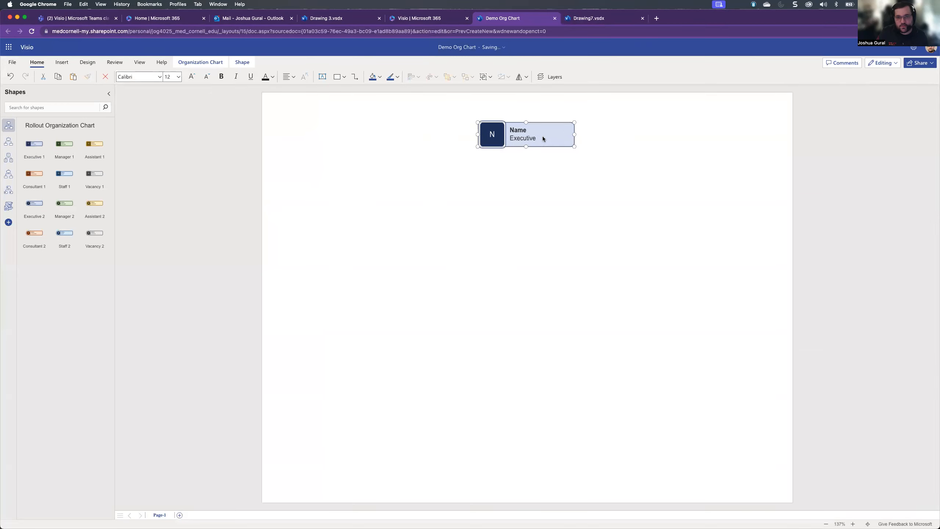
double_click(482, 131)
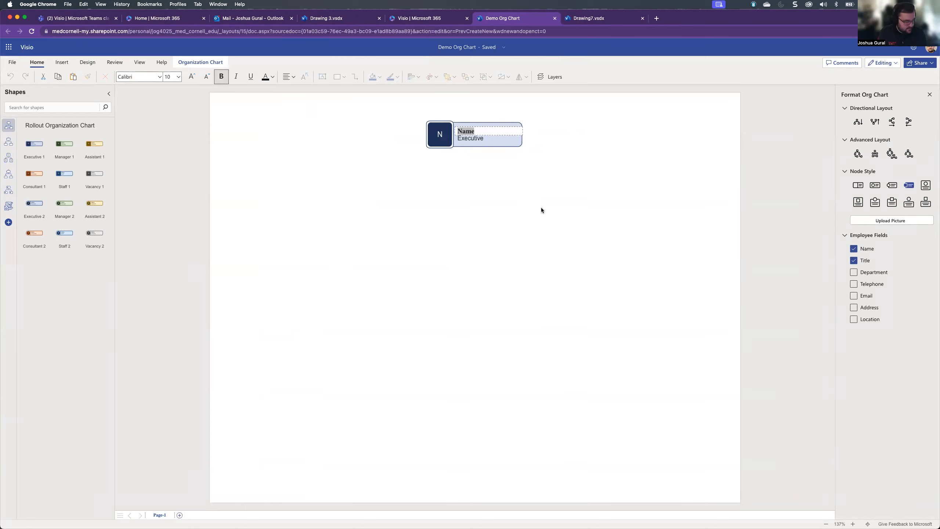
type("Michael Sco")
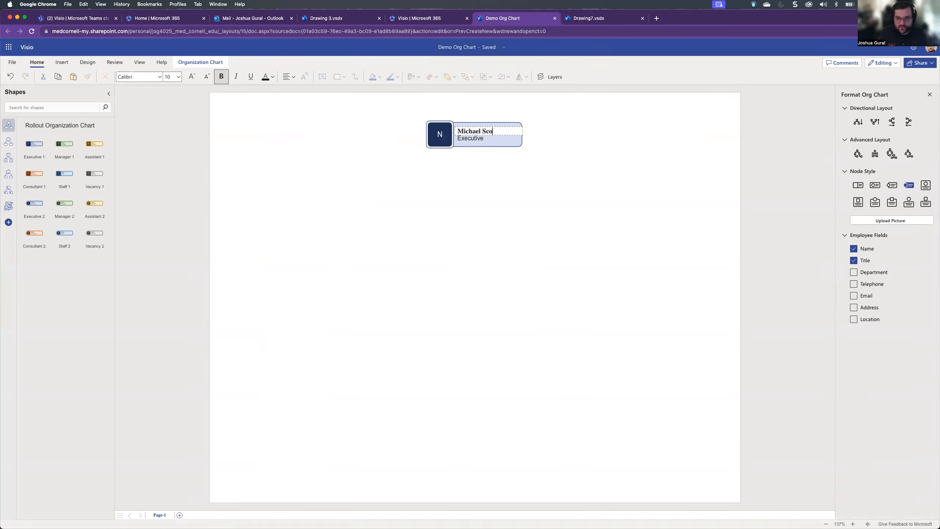
type("tt")
left_click(569, 274)
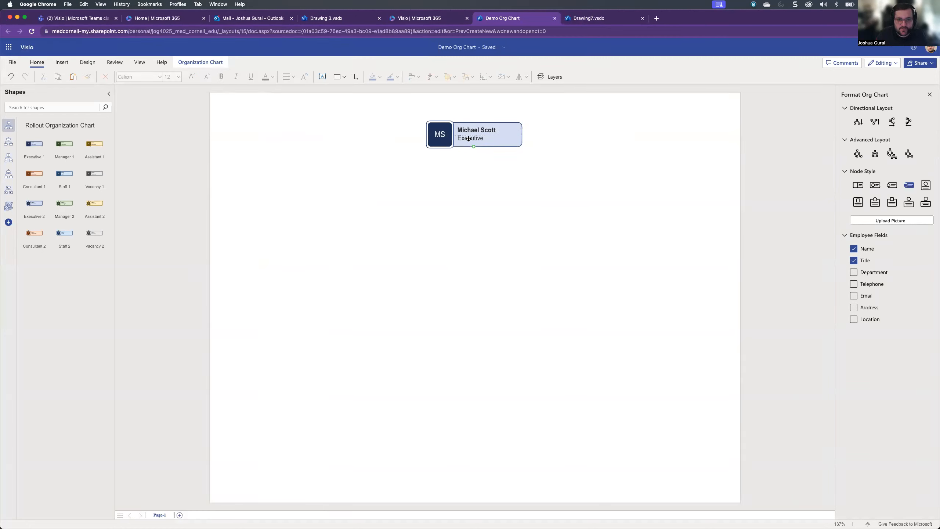
Change the executive box's title to "Regional Manager".
double_click(469, 138)
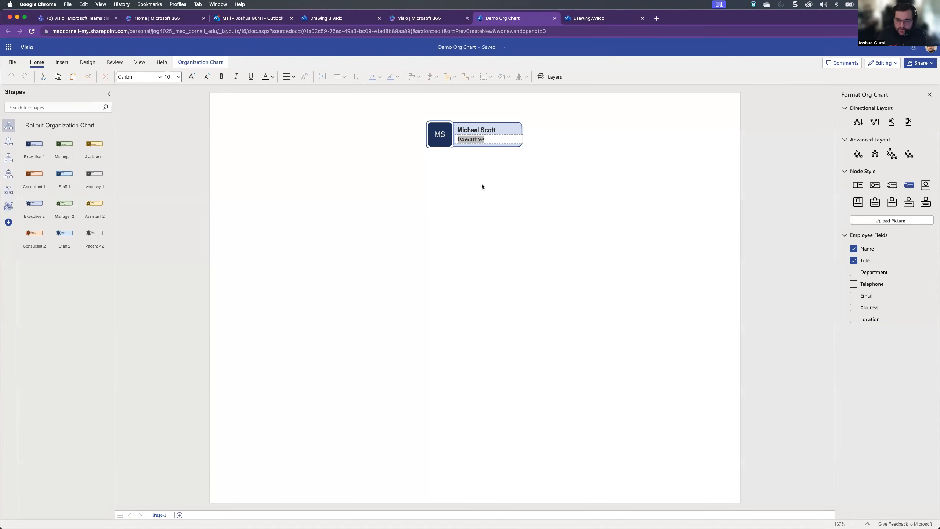
type("Re")
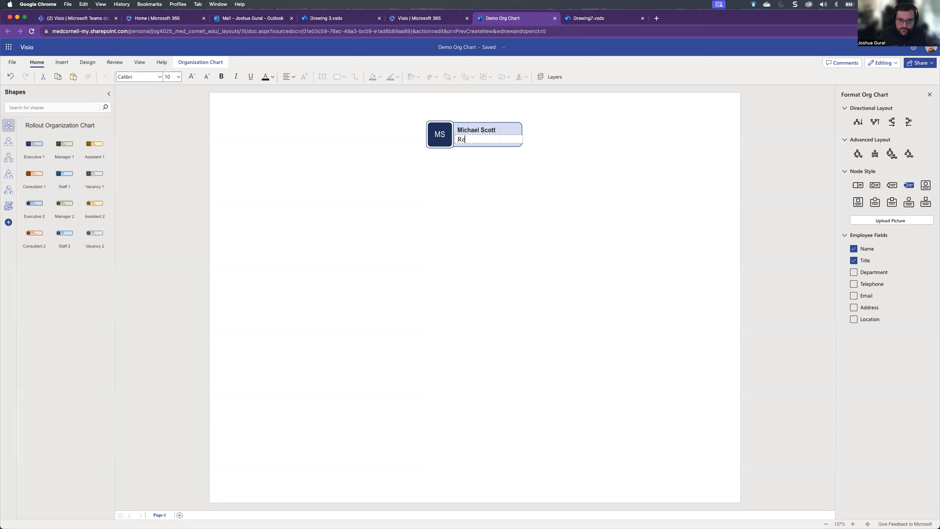
type("gional Manager")
left_click(525, 274)
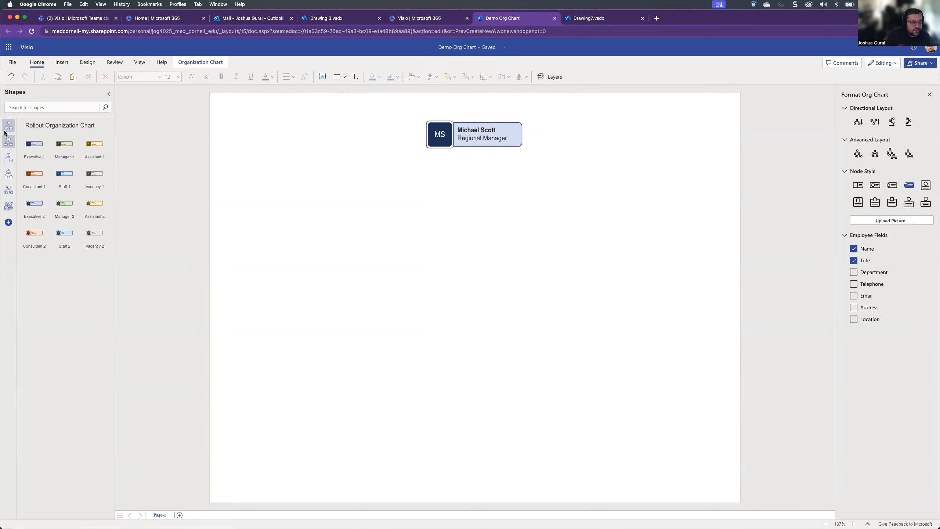
Try the Executive 1 shapes from the Badge and Pinboard Organization Chart sets below the Regional Manager box.
left_click(9, 143)
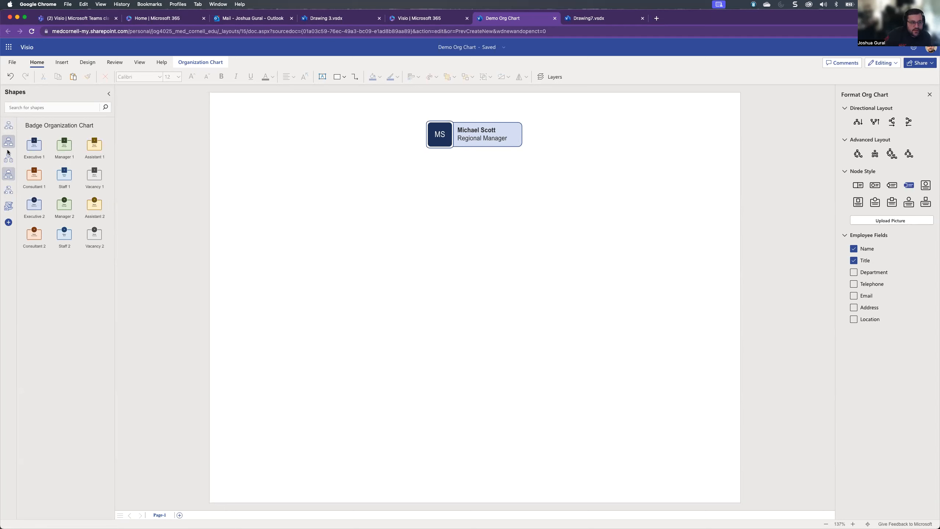
left_click_drag(34, 145, 437, 234)
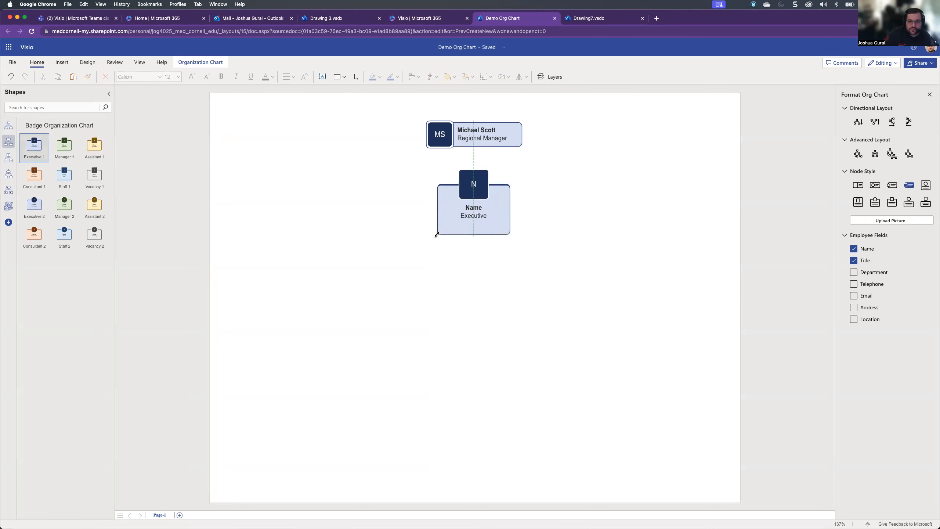
left_click(12, 165)
left_click_drag(211, 216, 348, 234)
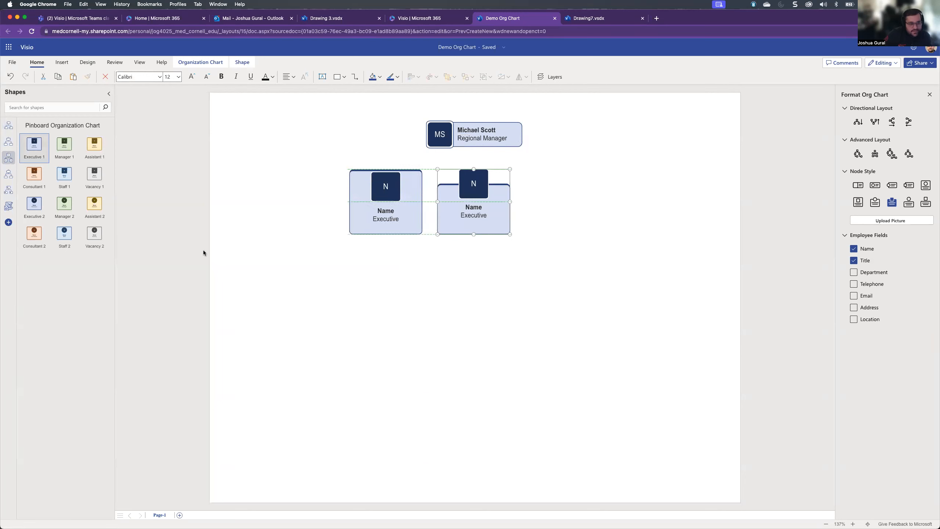
Look through the Medal, Basic and in-document shape sets, and delete the two sample executive boxes.
left_click(8, 175)
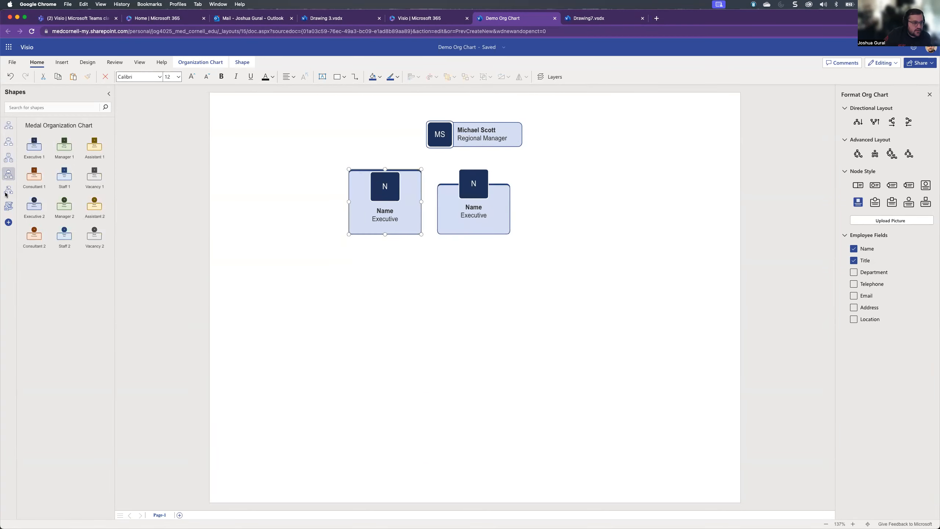
left_click(9, 204)
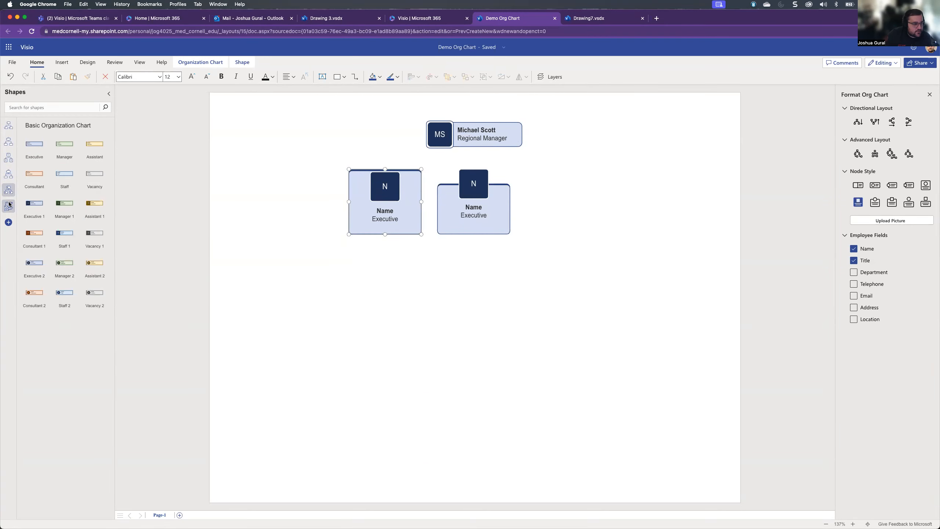
left_click(9, 205)
left_click_drag(270, 149, 543, 253)
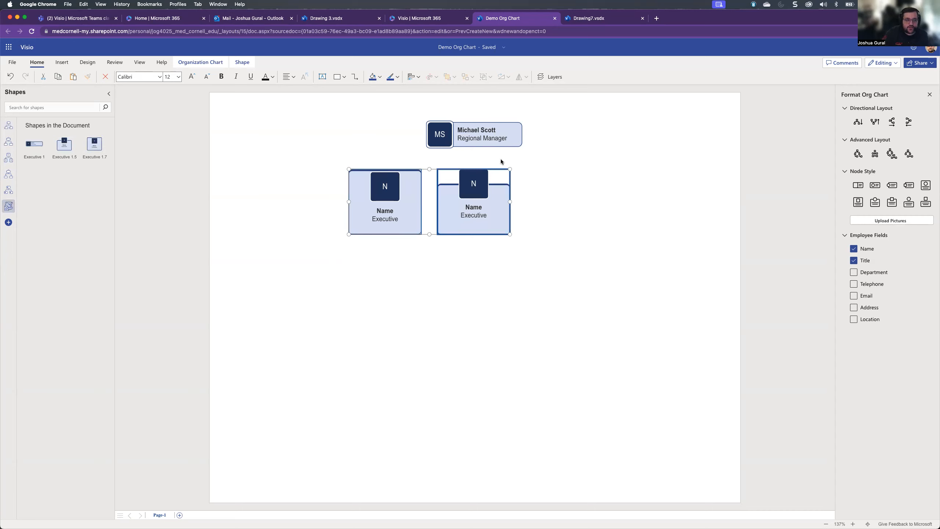
left_click(9, 126)
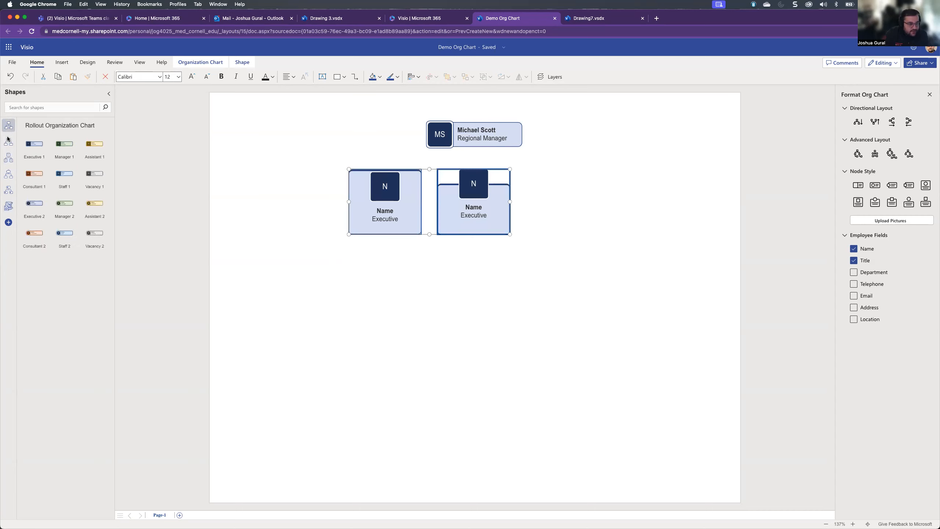
left_click(10, 206)
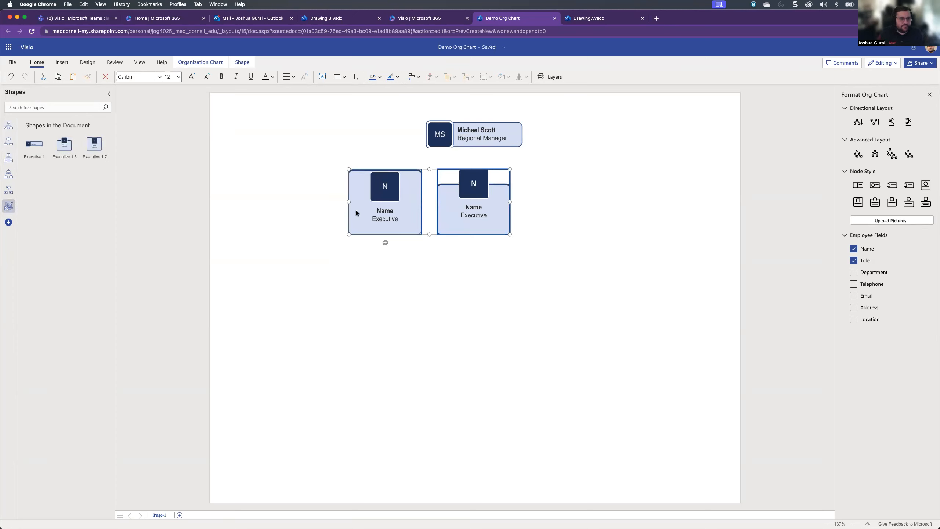
key("Delete")
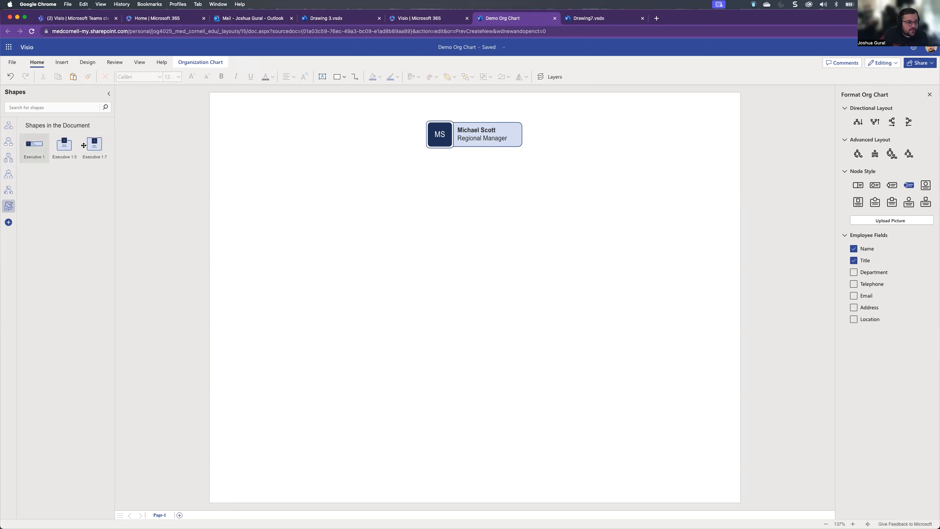
Try executive shapes from the document's own shape set below the Regional Manager box, and delete them.
left_click_drag(77, 153, 421, 209)
left_click_drag(34, 147, 421, 274)
left_click_drag(385, 180, 544, 302)
key("Delete")
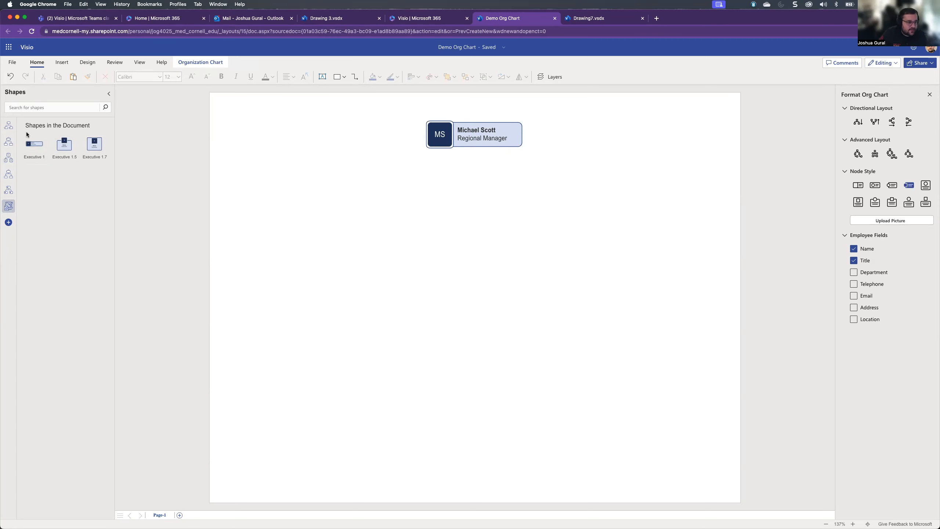
Place a Rollout Manager 1 shape below the Regional Manager box and enter the person's name.
left_click(9, 125)
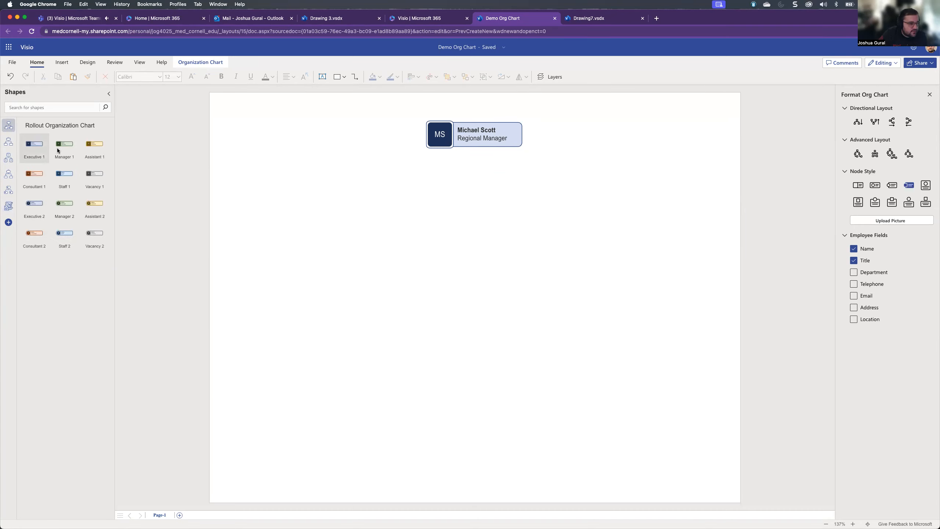
left_click_drag(72, 156, 426, 215)
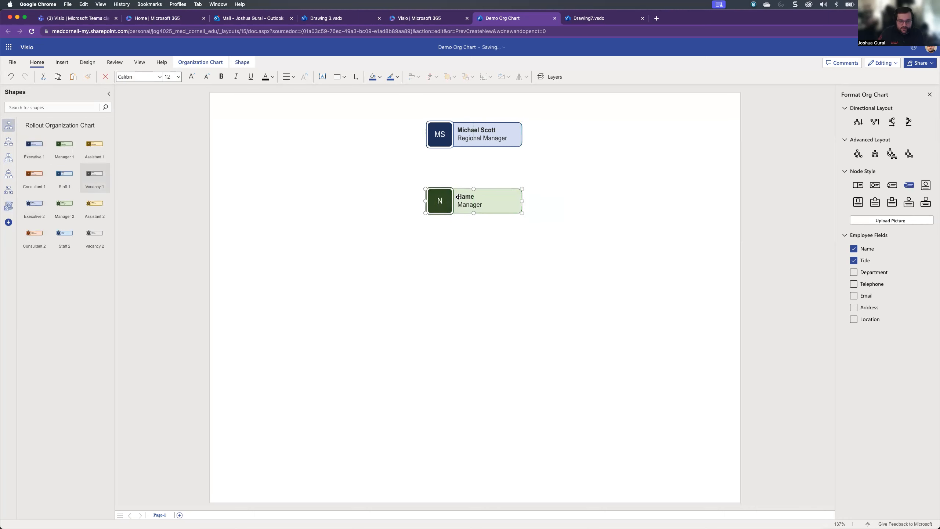
type("Jim Halpert")
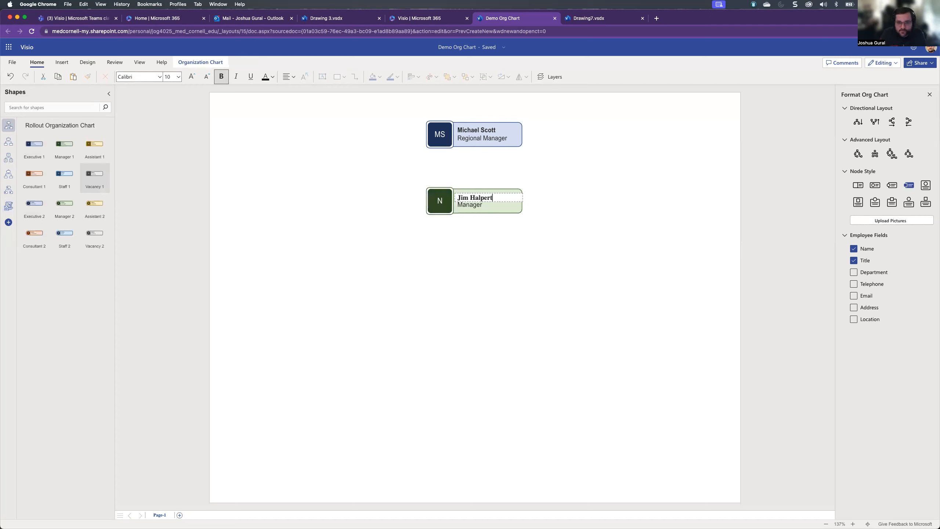
left_click(477, 210)
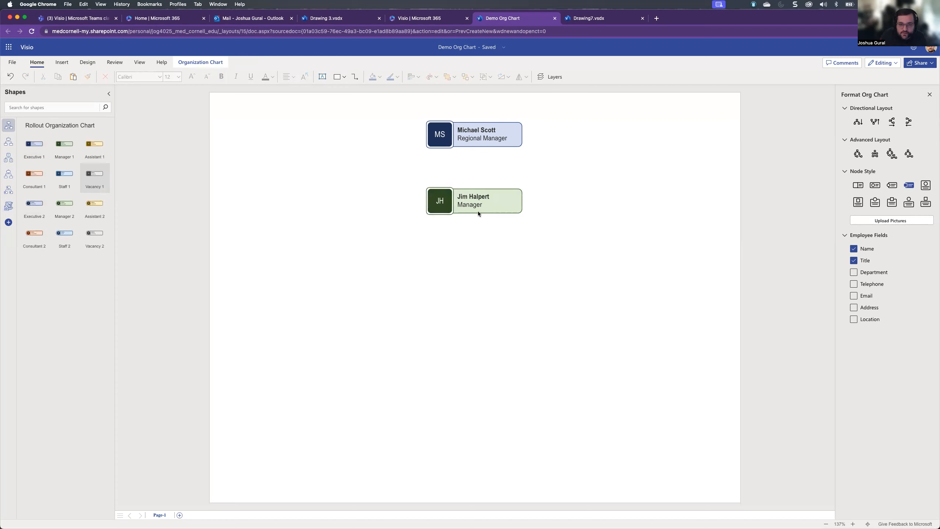
Change the manager box's title to "Asst. Regional Manager" and select the box.
double_click(474, 206)
type("Asst. Regiio")
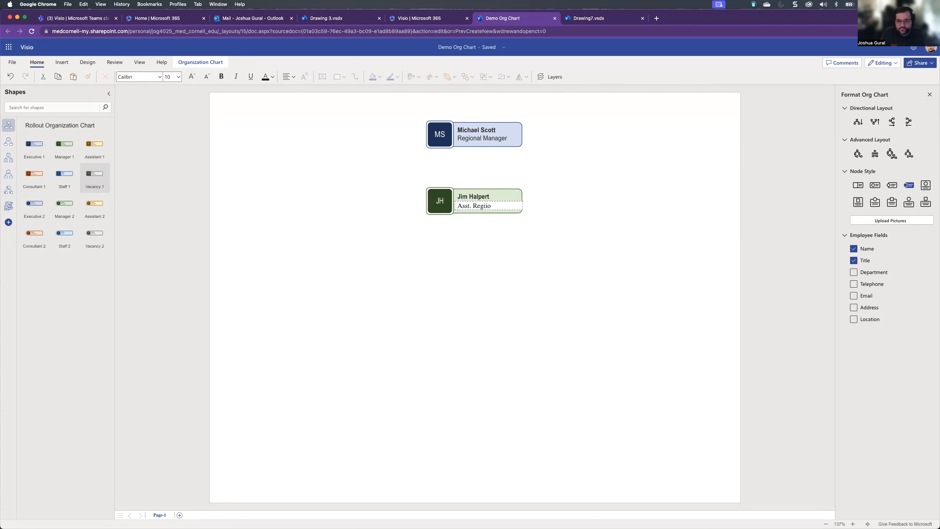
type("nalbnal ")
type("nal Manager")
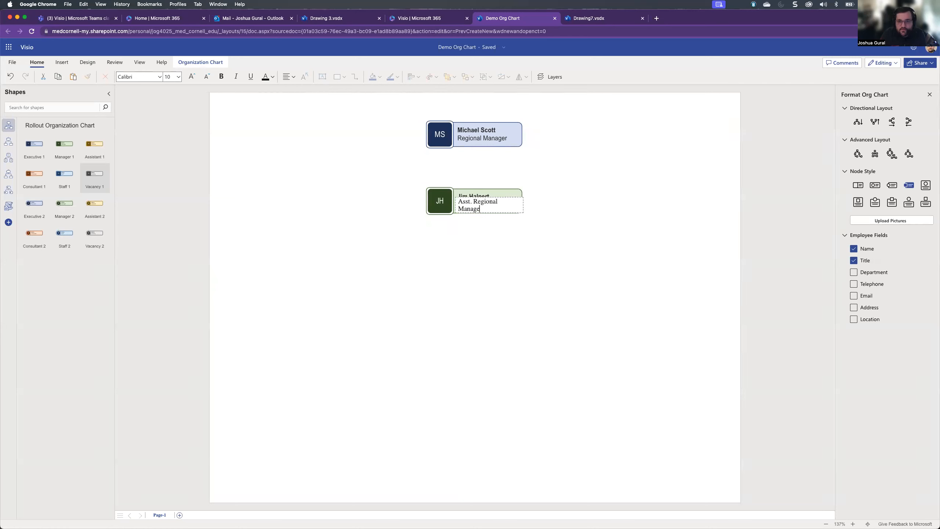
left_click(511, 275)
mouse_move(482, 197)
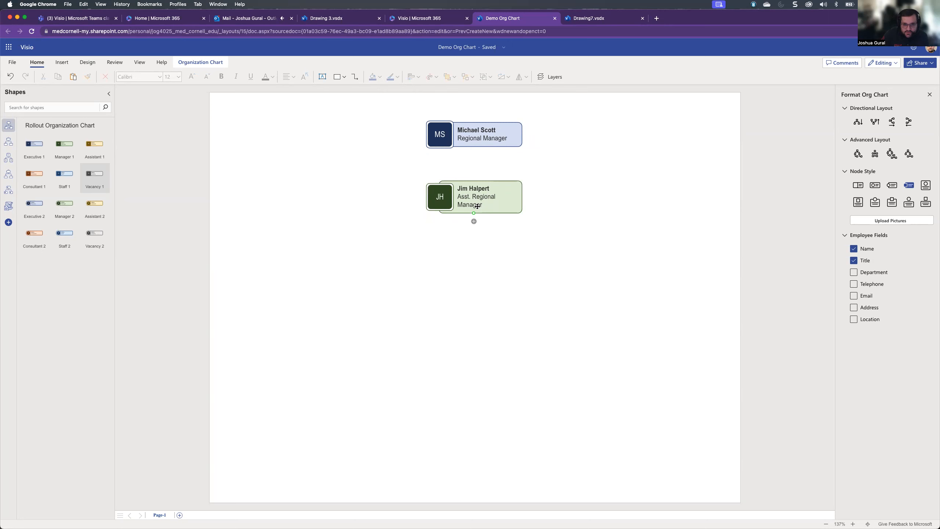
left_click(478, 202)
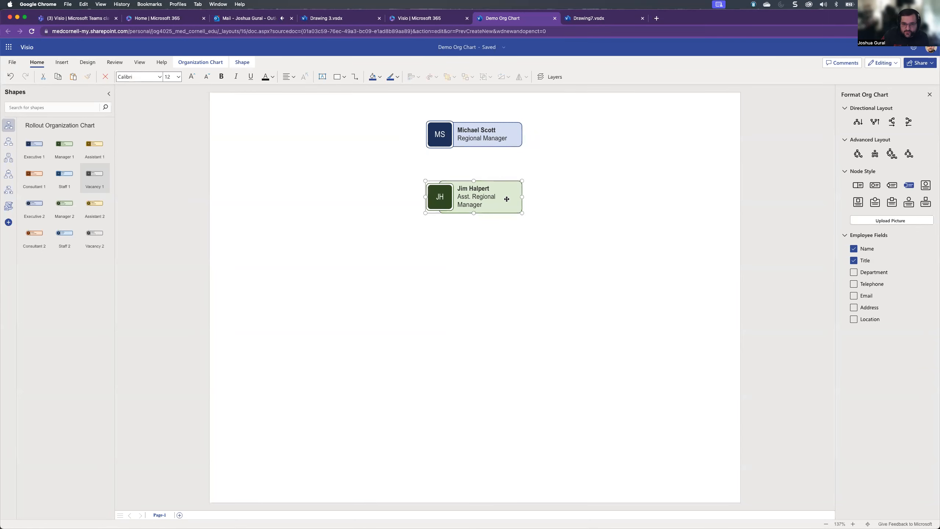
Align the Asst. Regional Manager box under the Regional Manager box and reduce the text of both boxes to 10 pt.
left_click_drag(533, 196, 532, 197)
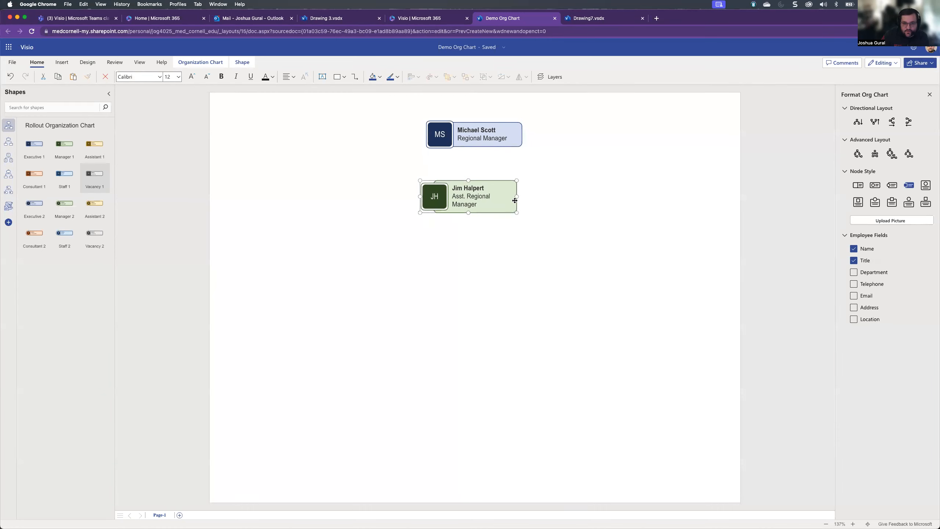
mouse_move(514, 196)
left_mouse_down()
mouse_move(522, 194)
mouse_move(508, 183)
left_mouse_up()
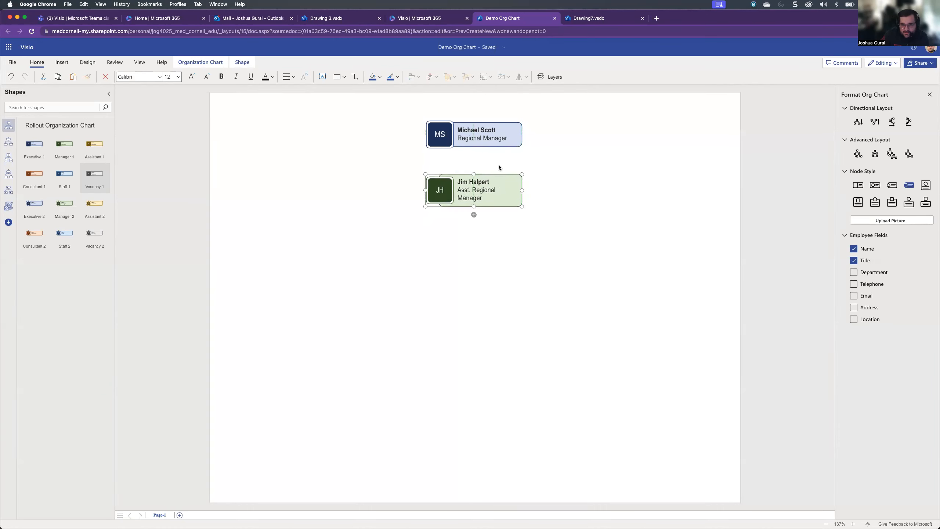
left_click(474, 198)
key("BackSpace")
key("BackSpace")
key("super+z")
key("Escape")
key("super+a")
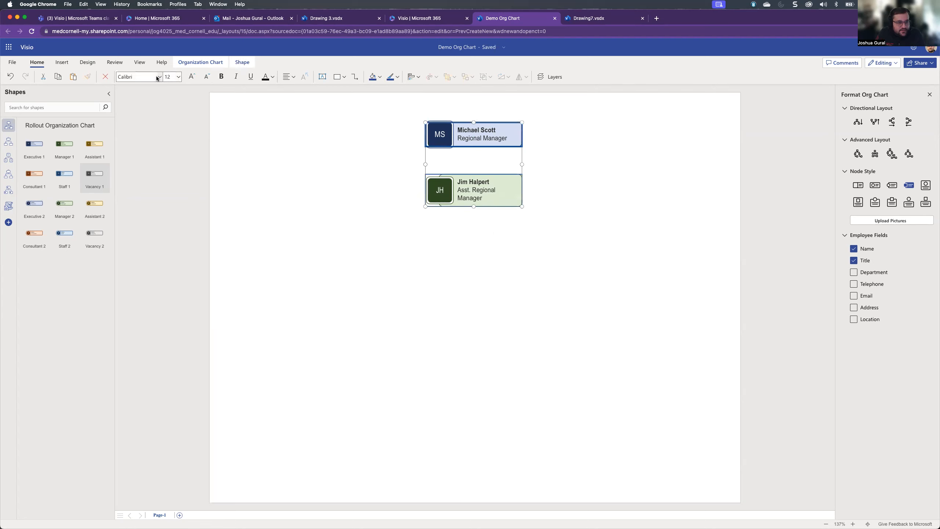
left_click(206, 76)
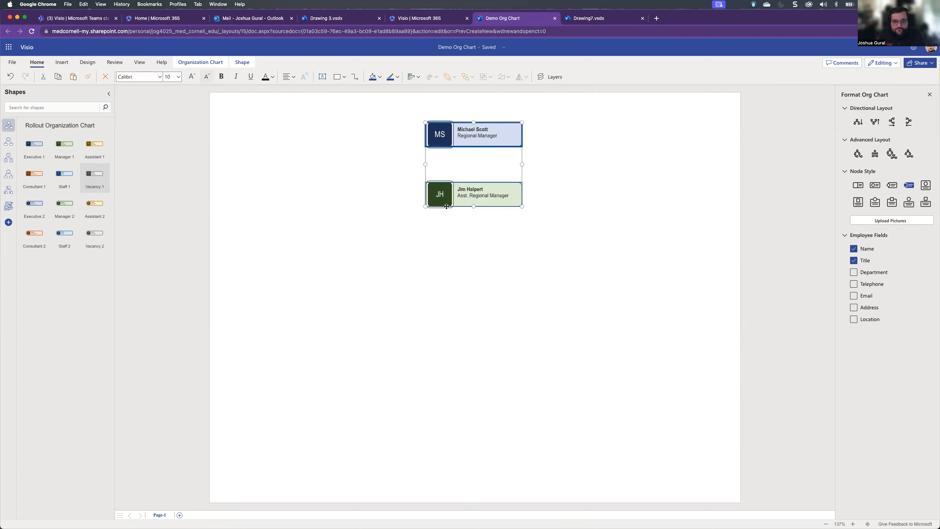
Adjust the Asst. Regional Manager box's position and connect the Regional Manager box down to it.
left_click(407, 245)
left_click_drag(469, 196, 470, 188)
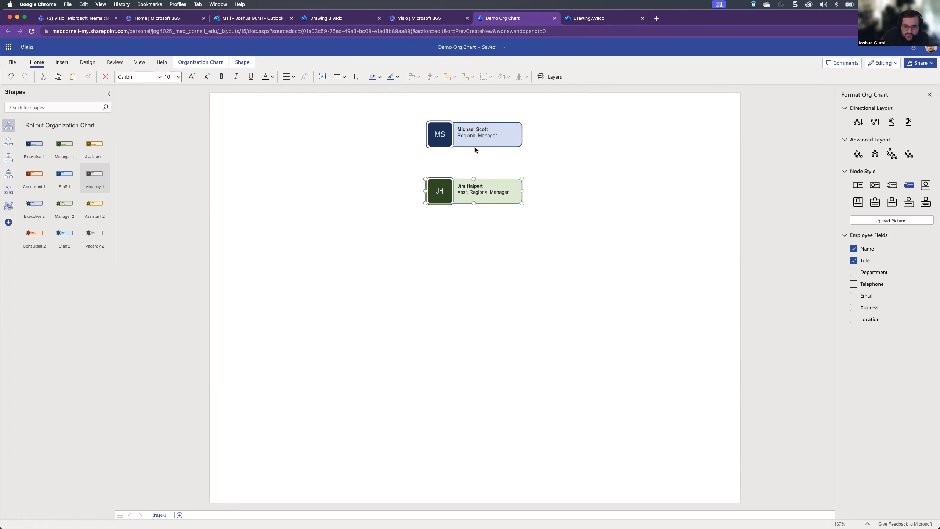
left_click(472, 171)
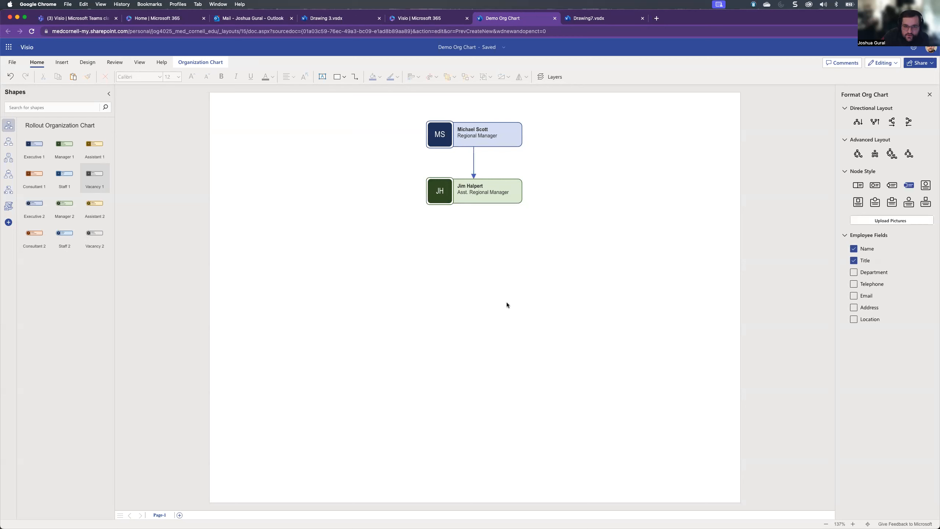
Place a Rollout Assistant 1 shape diagonally below the Asst. Regional Manager box and connect that box to it.
mouse_move(513, 196)
left_click(507, 194)
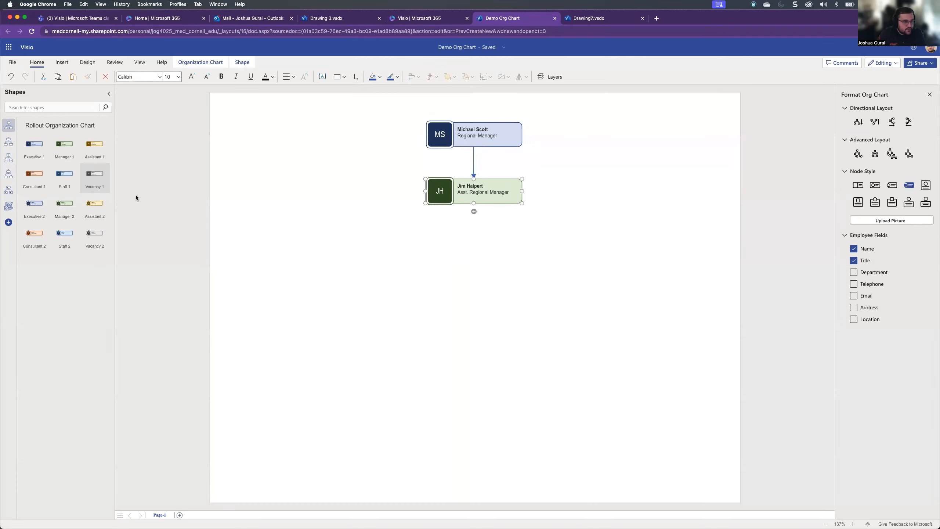
left_click_drag(100, 148, 613, 194)
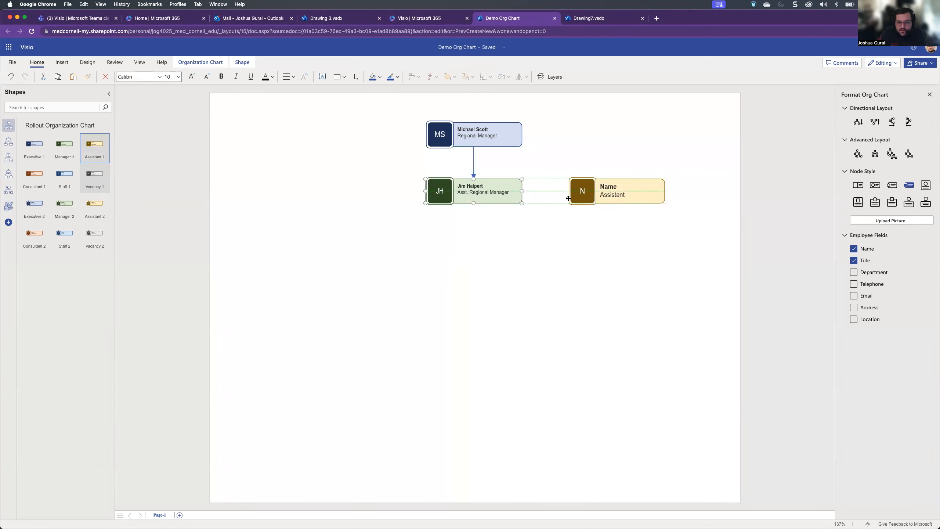
left_click(543, 188)
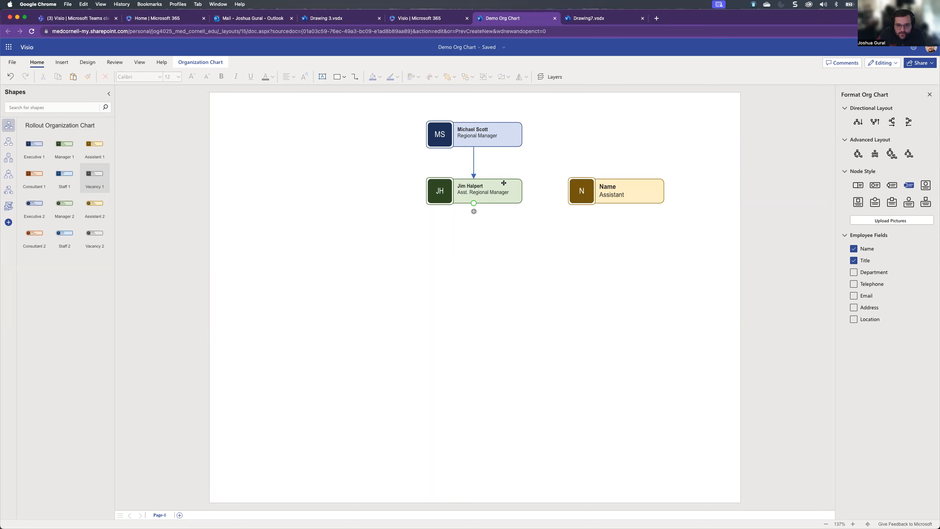
left_click(520, 191)
left_click(475, 203)
left_click_drag(509, 216, 623, 201)
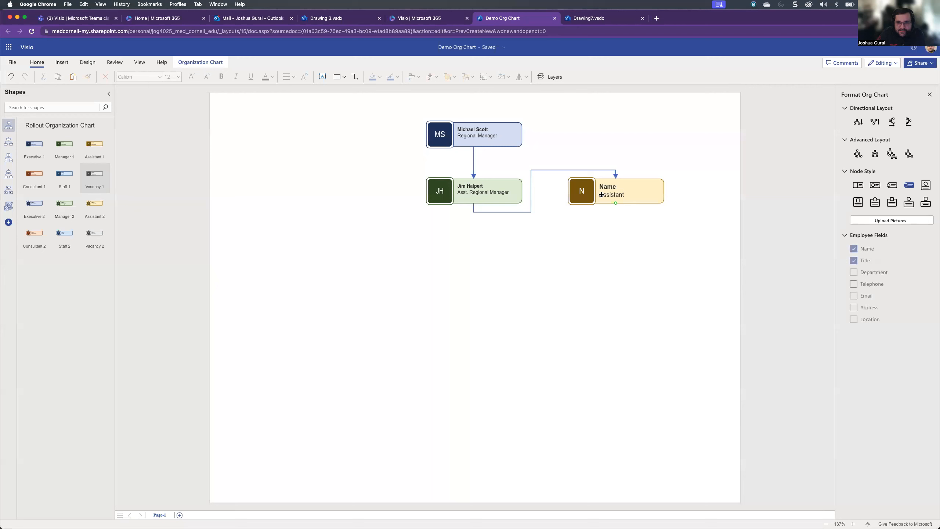
left_click_drag(533, 243, 564, 235)
Enter the person's name in the assistant box and set its title to "Asst. to the Mgr".
double_click(564, 235)
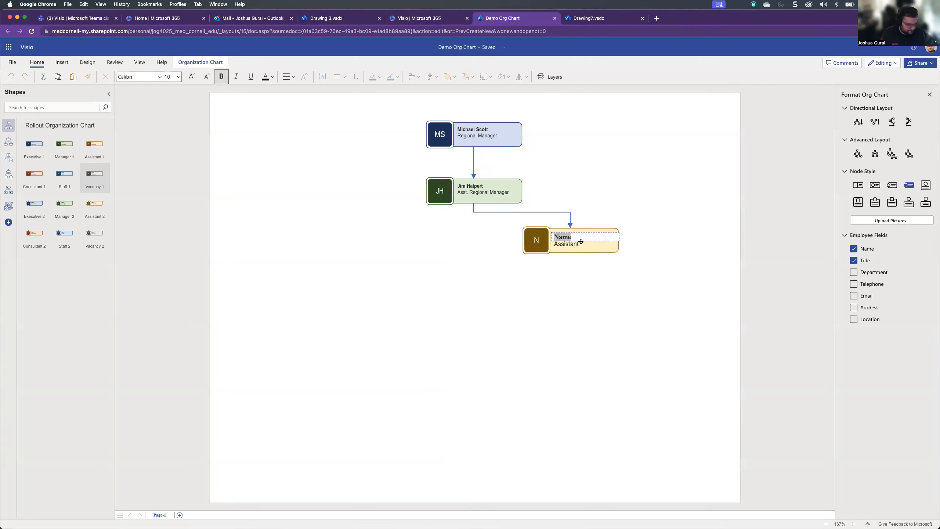
type("Dwight K. Schrute")
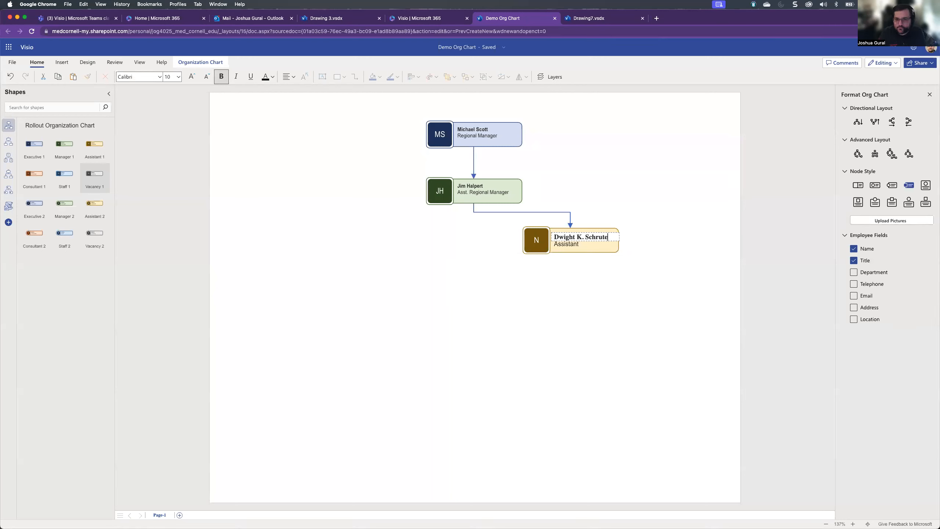
left_click(569, 246)
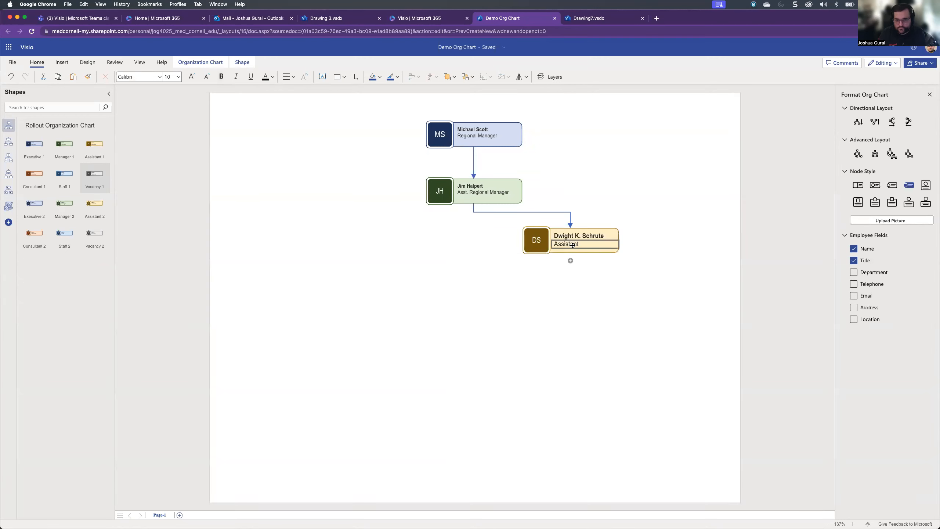
double_click(573, 245)
type("AS")
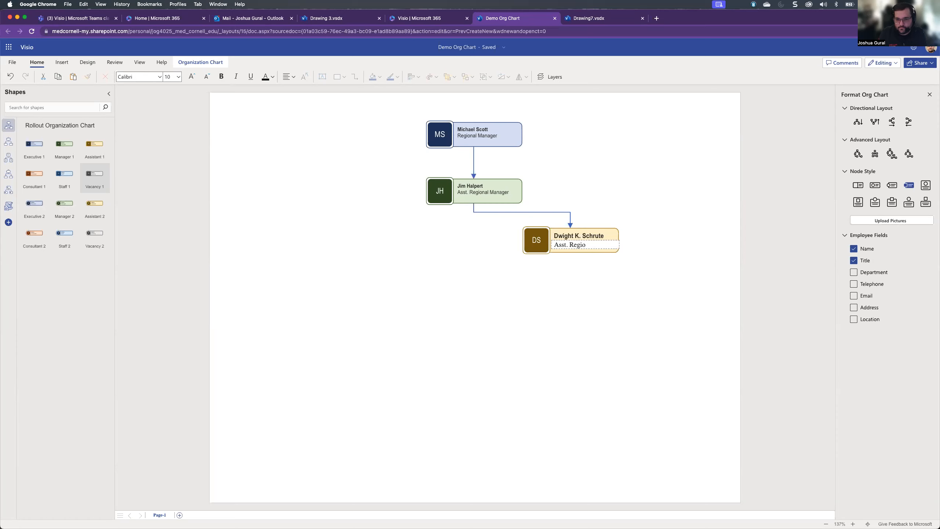
type("st. to the M")
key("BackSpace")
key("BackSpace")
type("gr")
left_click(632, 363)
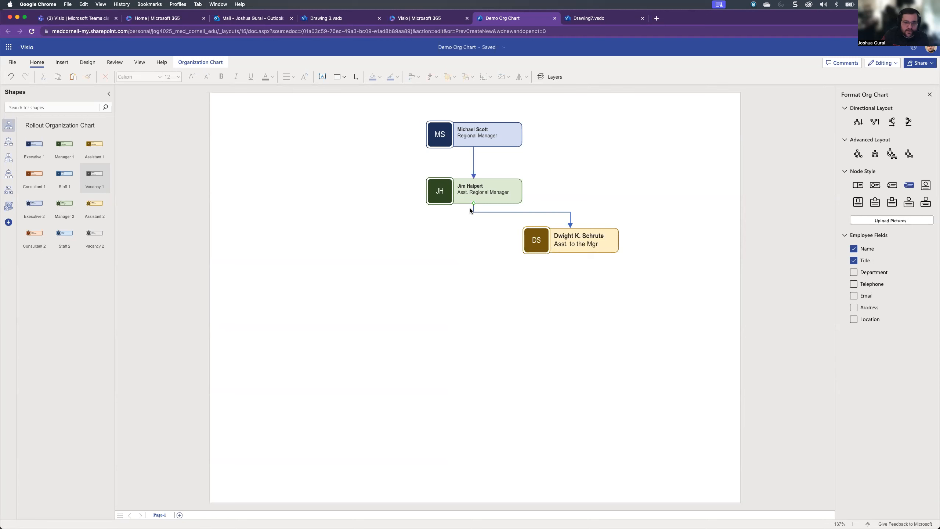
Try Rollout Circular and two other node styles on the assistant box.
left_click(467, 143)
left_click(460, 187)
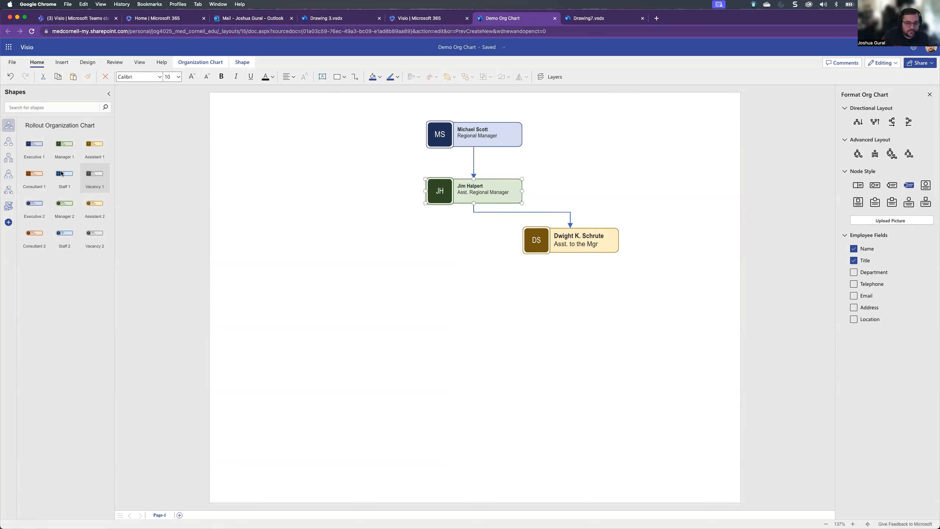
left_click(439, 143)
left_click(545, 244)
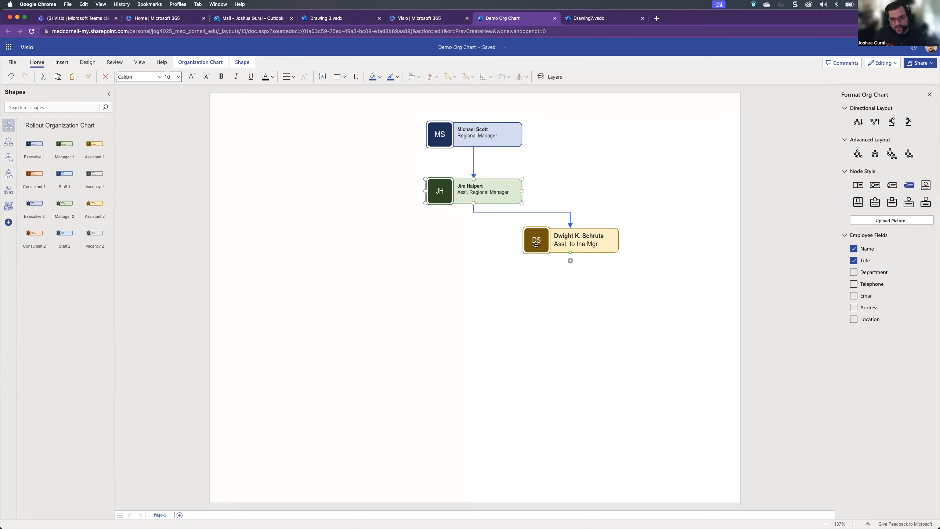
left_click(535, 246)
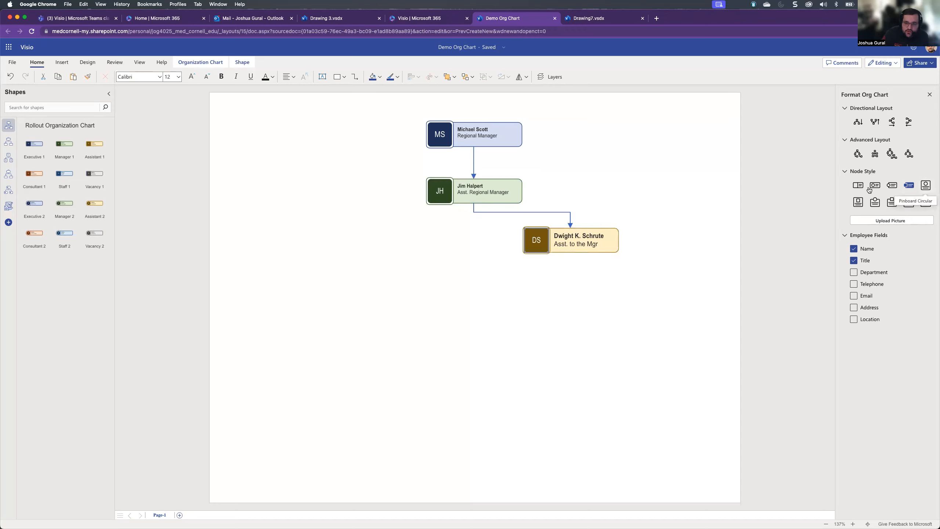
left_click(889, 186)
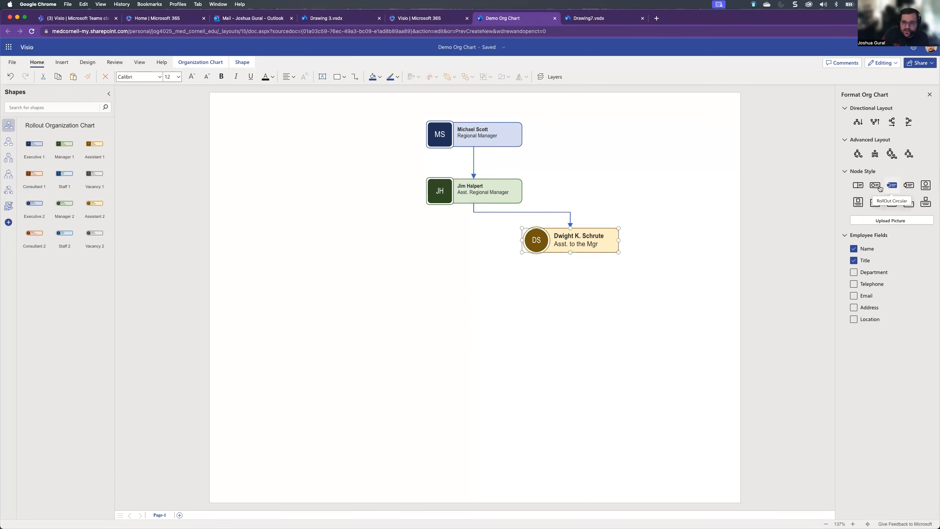
left_click(856, 189)
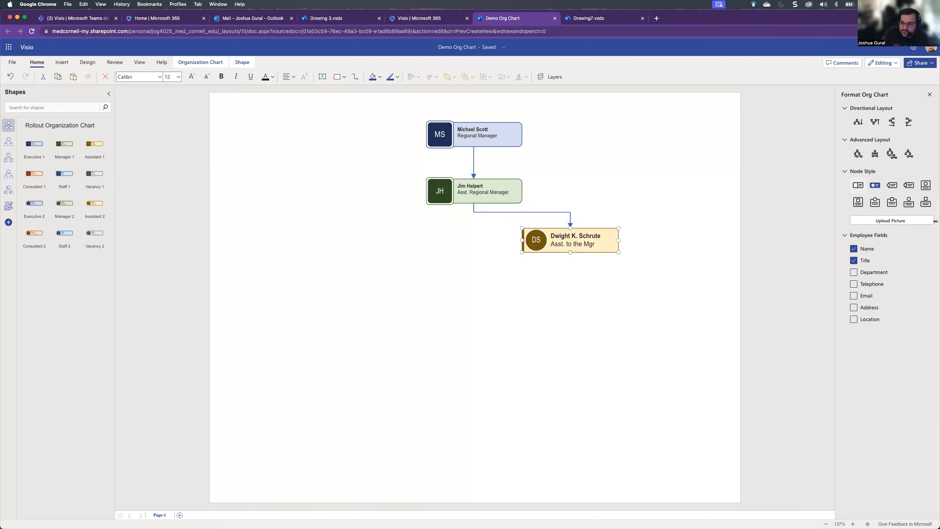
left_click(925, 204)
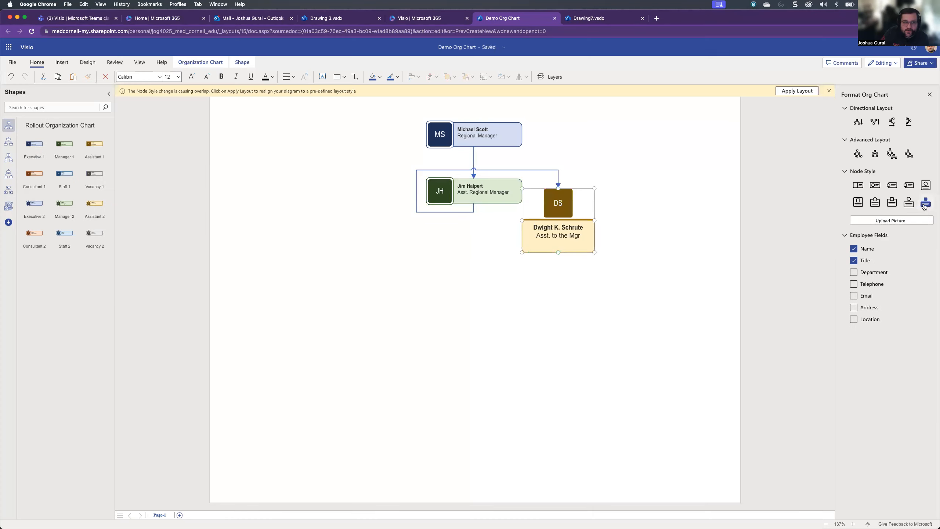
Move the assistant box directly below the Asst. Regional Manager box and apply the Medal node style with square pictures to all boxes.
left_click_drag(574, 214, 499, 290)
left_click_drag(481, 307, 481, 308)
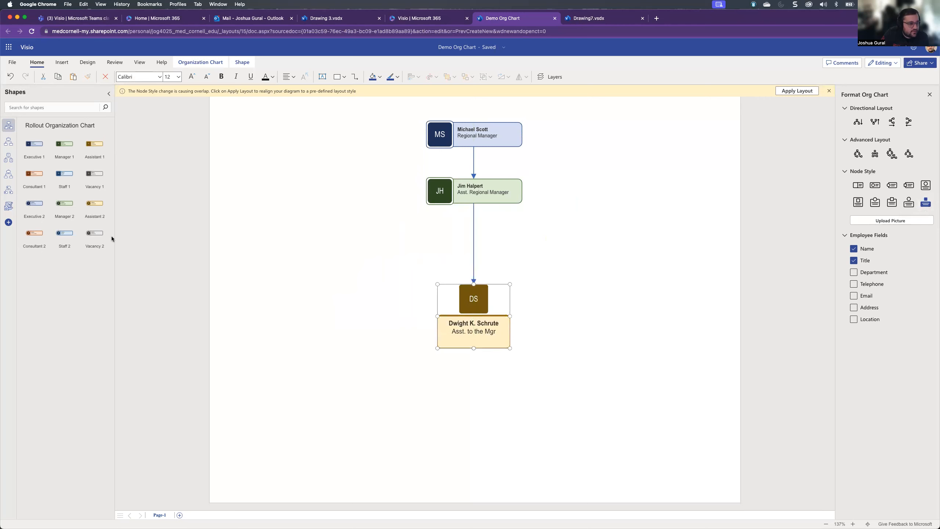
left_click(13, 178)
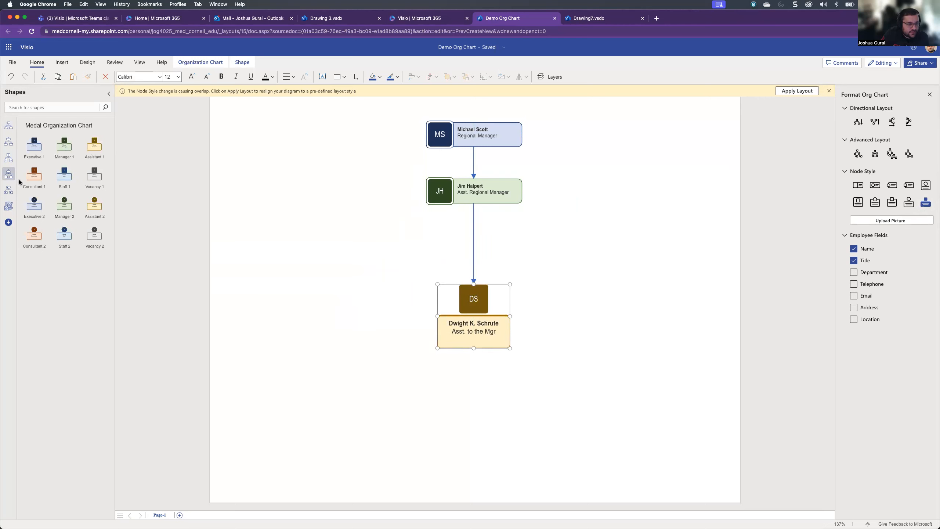
key("ctrl+a")
left_click(892, 202)
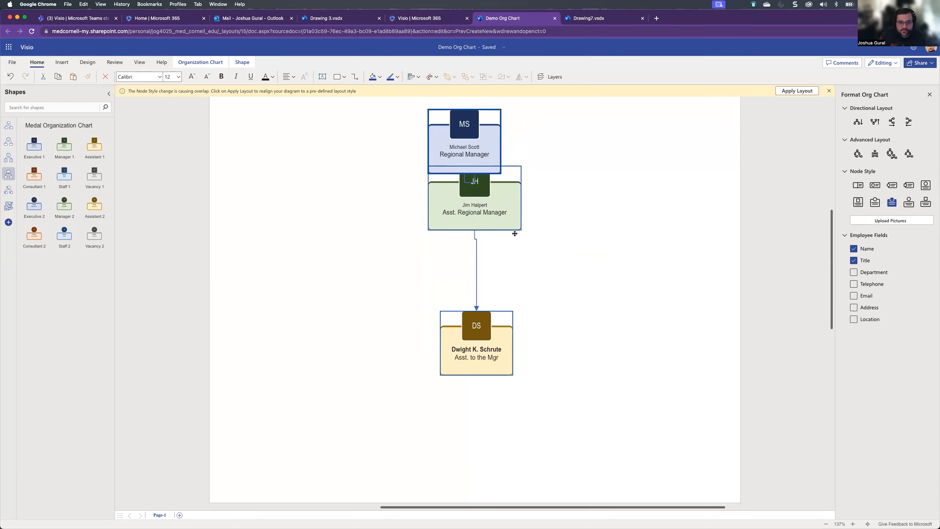
Reposition the three overlapping boxes into an evenly spaced vertical stack.
left_click_drag(481, 171, 491, 134)
left_click_drag(501, 237, 503, 243)
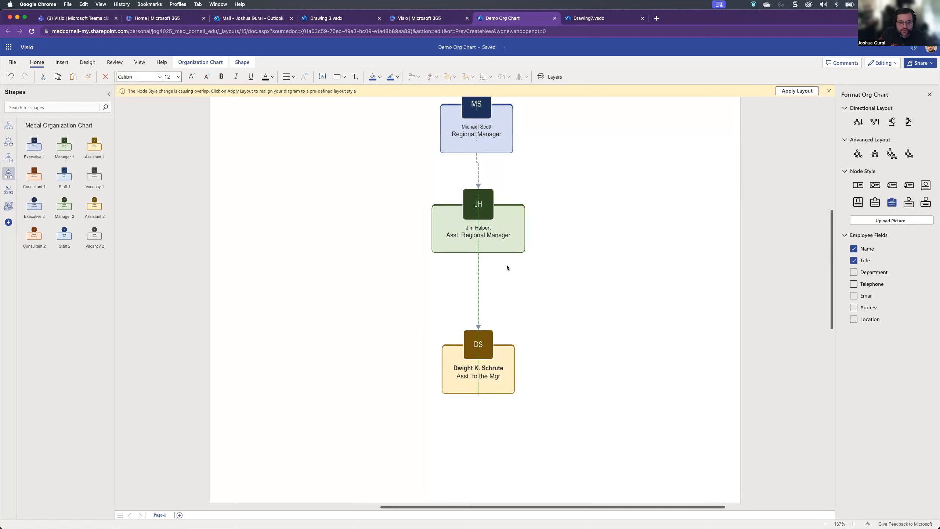
left_click_drag(499, 361, 499, 335)
left_click(636, 348)
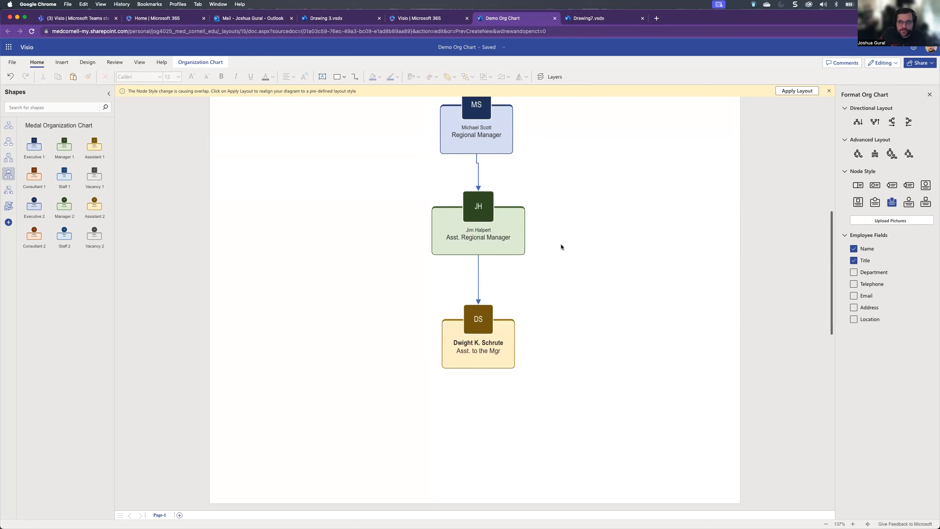
scroll(562, 247, "up", 1)
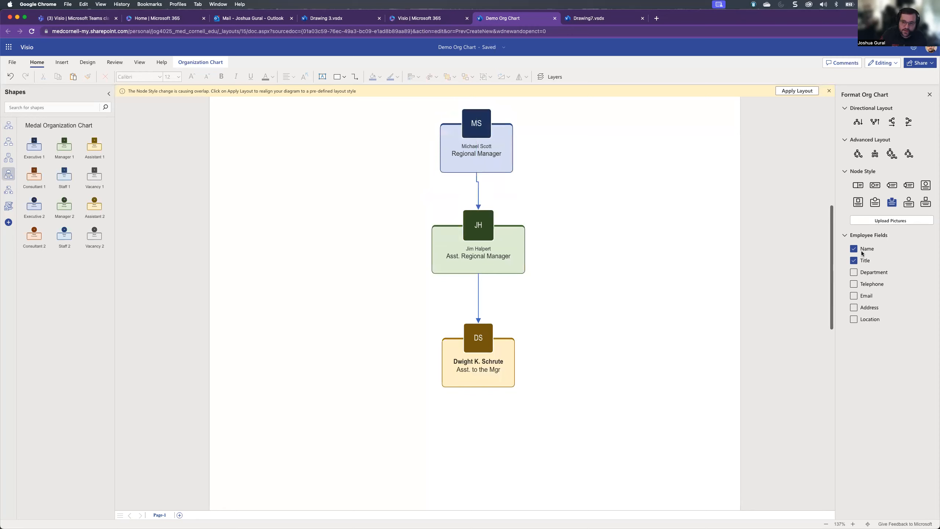
Show the Department, Telephone, Email, Address and Location fields on all boxes, and move the lower two boxes down to clear the overlap.
left_click(854, 273)
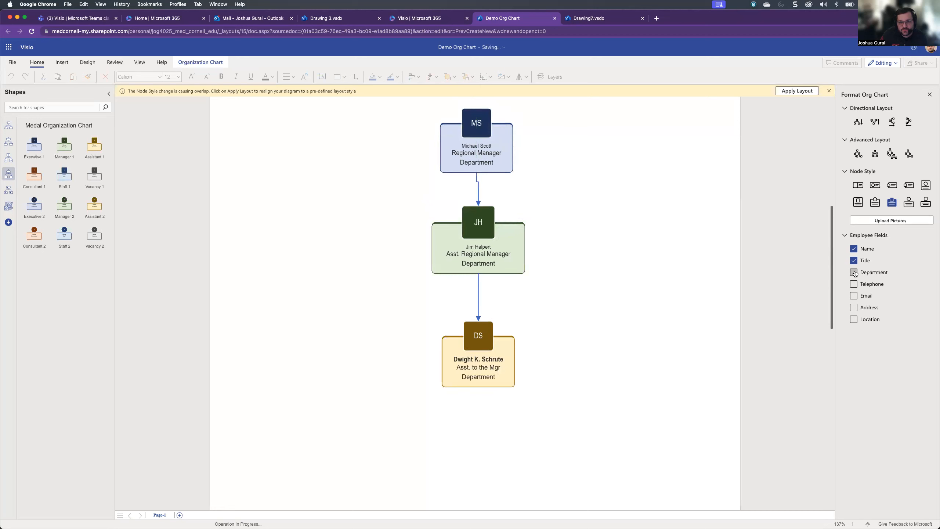
left_click(854, 284)
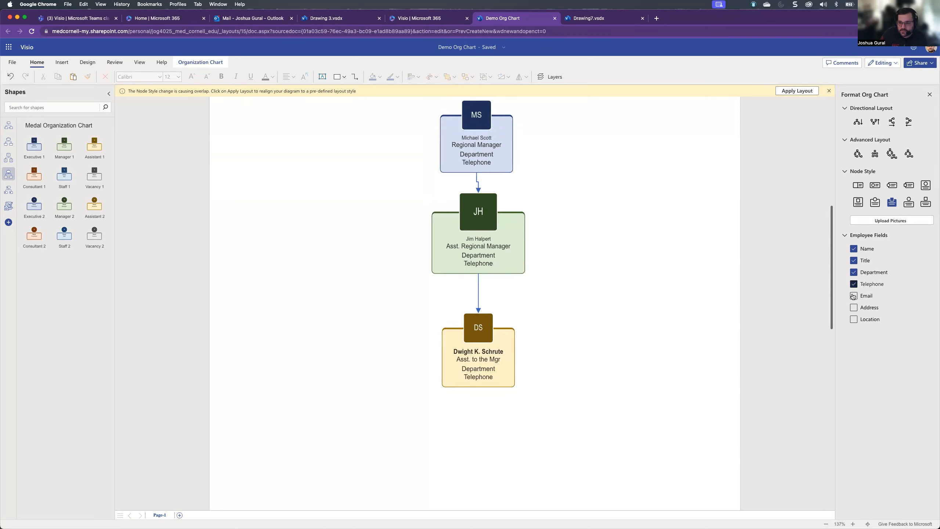
left_click(854, 296)
left_click(854, 307)
left_click(854, 319)
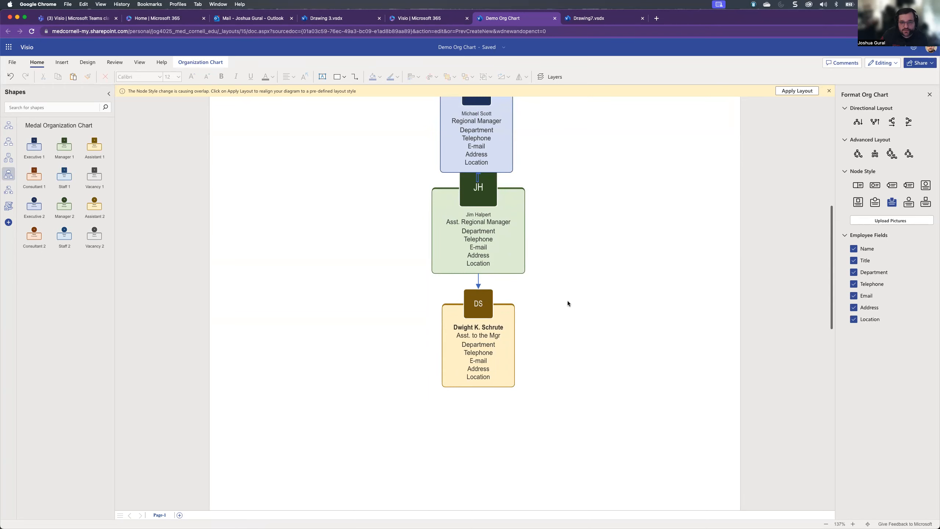
left_click_drag(486, 351, 484, 402)
left_click_drag(506, 248, 505, 267)
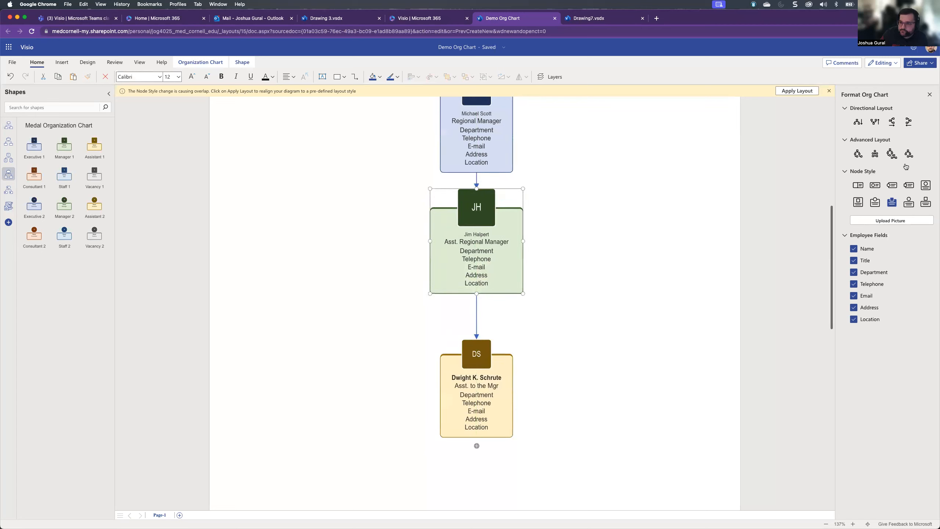
Try hybrid vertical-right layouts, including Hybrid, Vertical Right Side by Side, and arrange the organization chart from left to right.
left_click(891, 155)
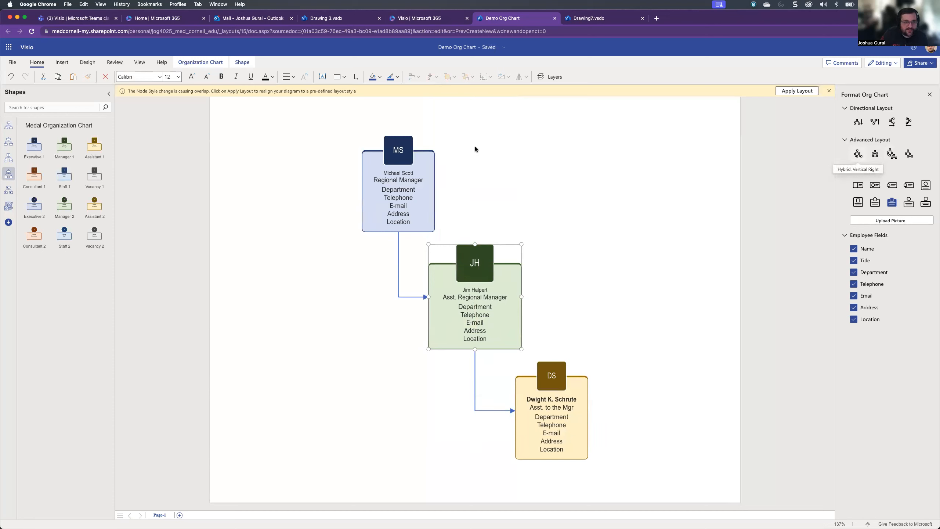
left_click(87, 61)
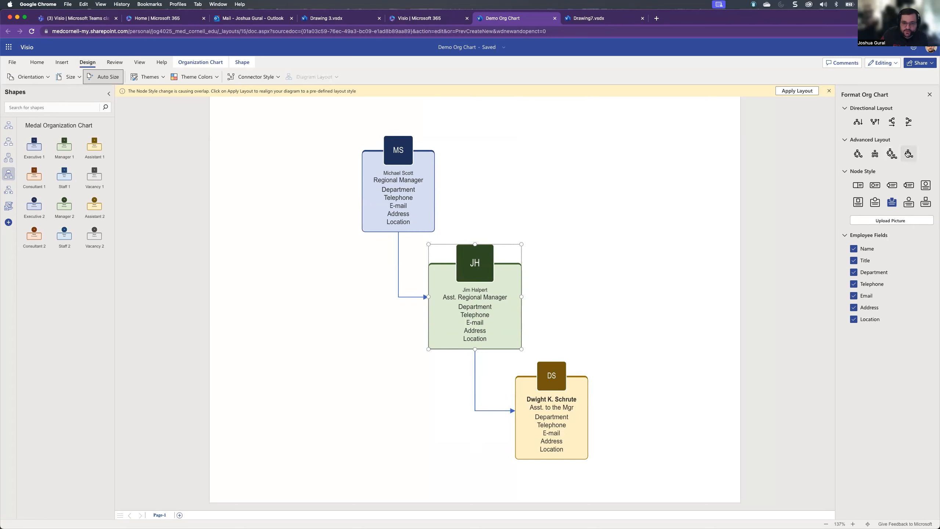
left_click(891, 156)
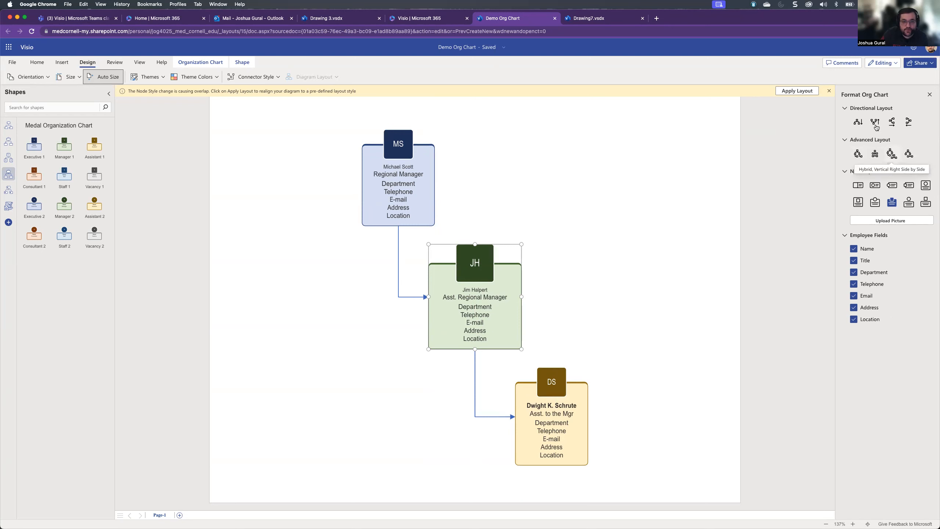
left_click(611, 239)
left_click(893, 122)
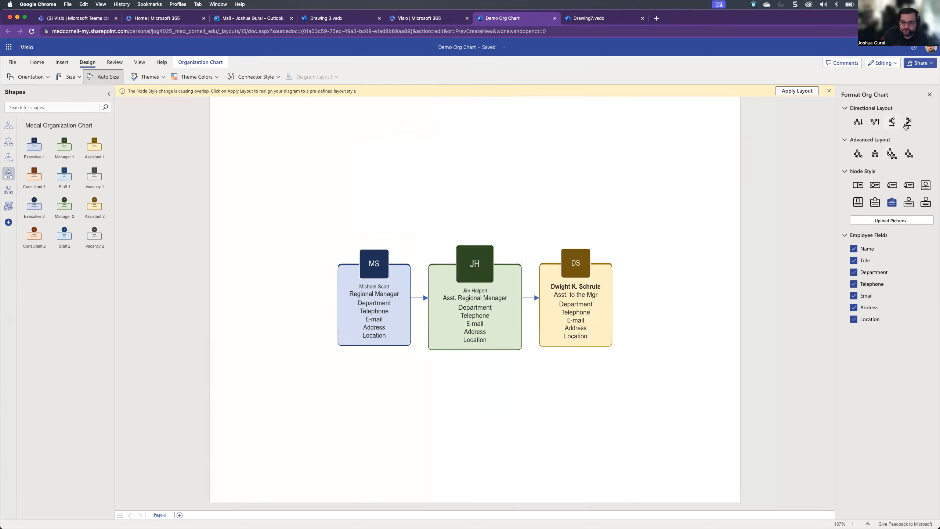
Try the right-to-left arrangement on the organization chart and set it back to a top-to-bottom layout.
left_click(909, 125)
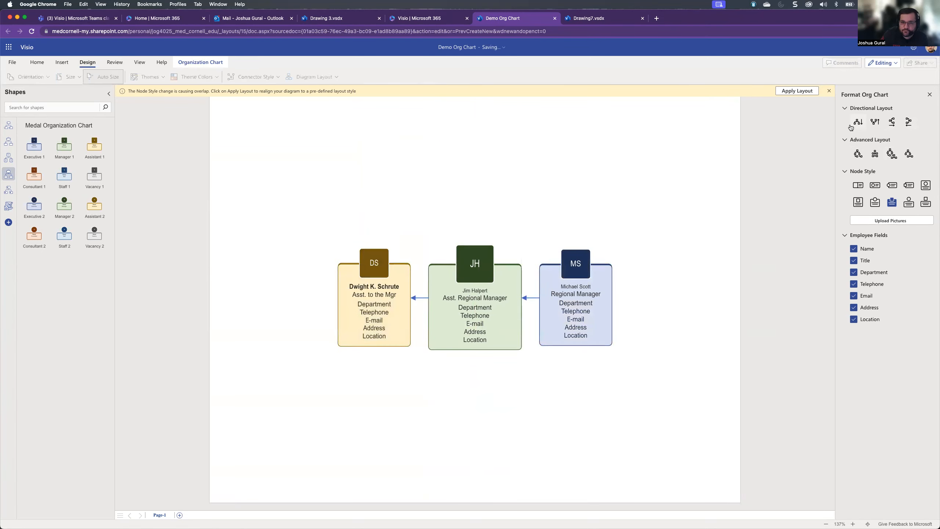
left_click(856, 124)
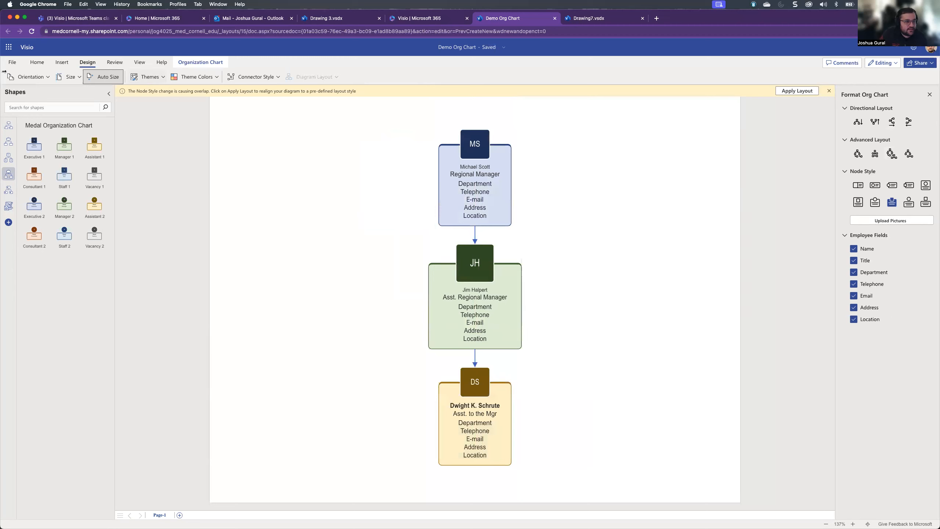
left_click(139, 62)
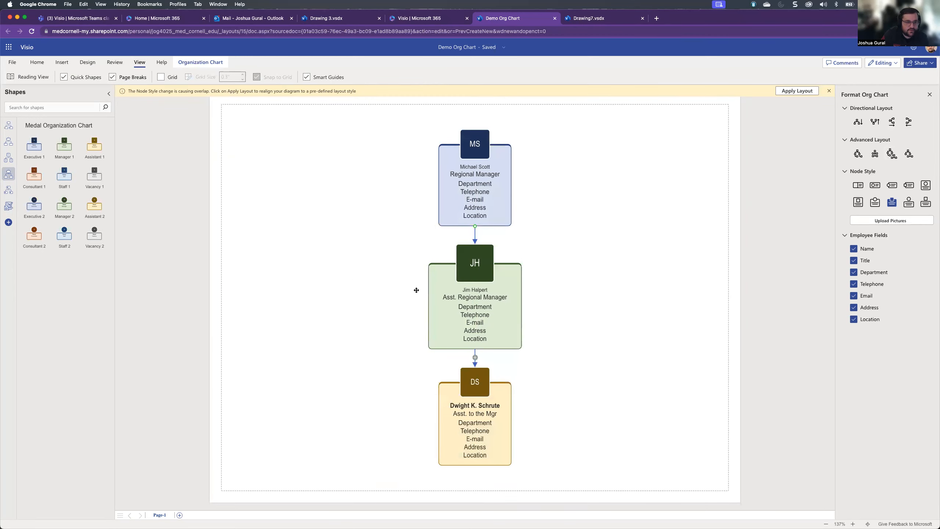
Open the print preview of the organization chart as a PDF and cancel the print.
left_click(12, 62)
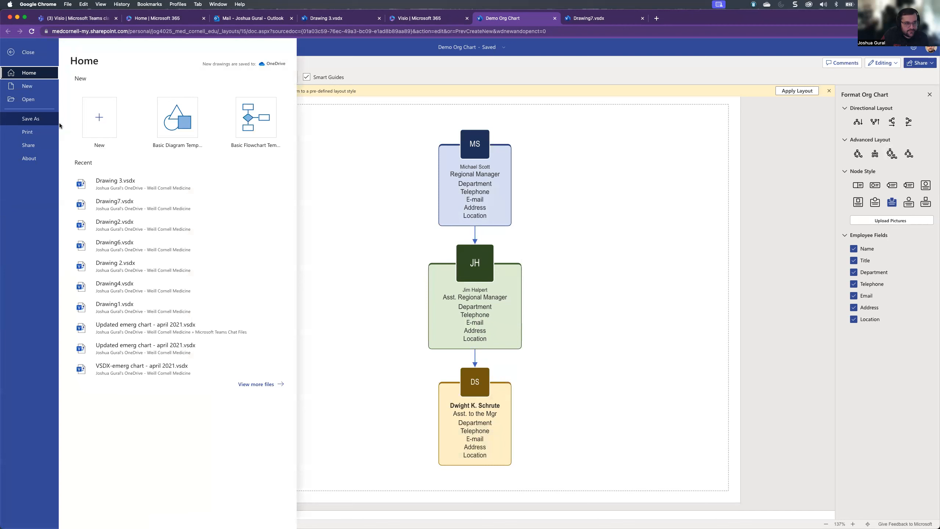
left_click(35, 135)
left_click(112, 90)
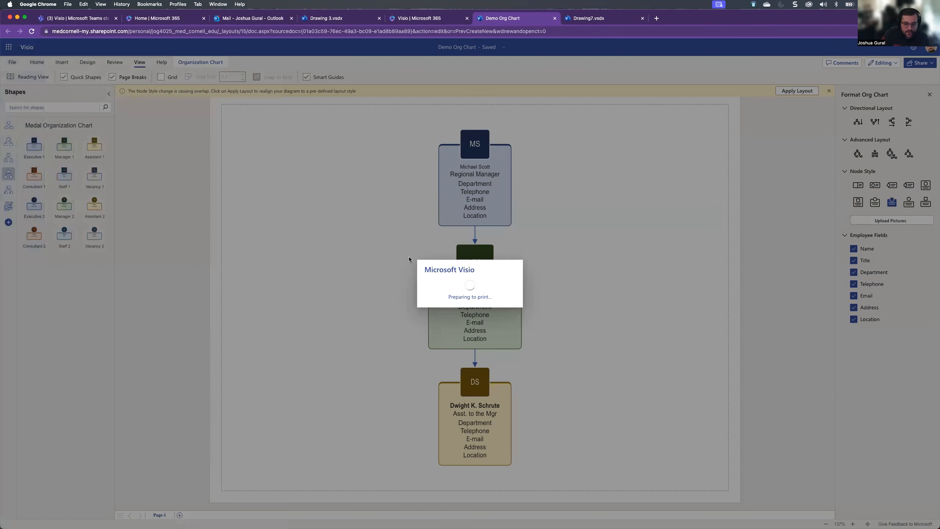
left_click(461, 298)
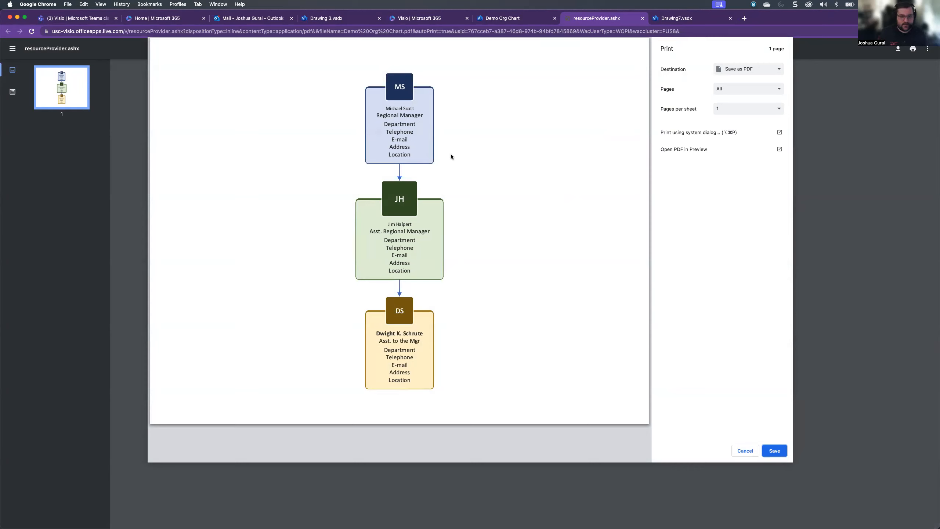
left_click(745, 451)
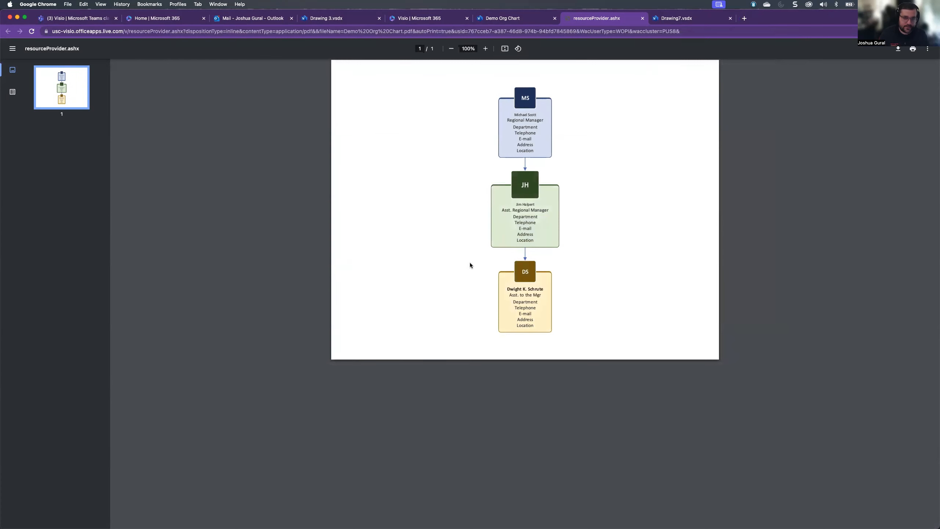
Return to the Demo Org Chart drawing, search the shapes for AWS Compute, and place the AWS Compute Optimizer icon beside the Regional Manager box.
left_click(675, 23)
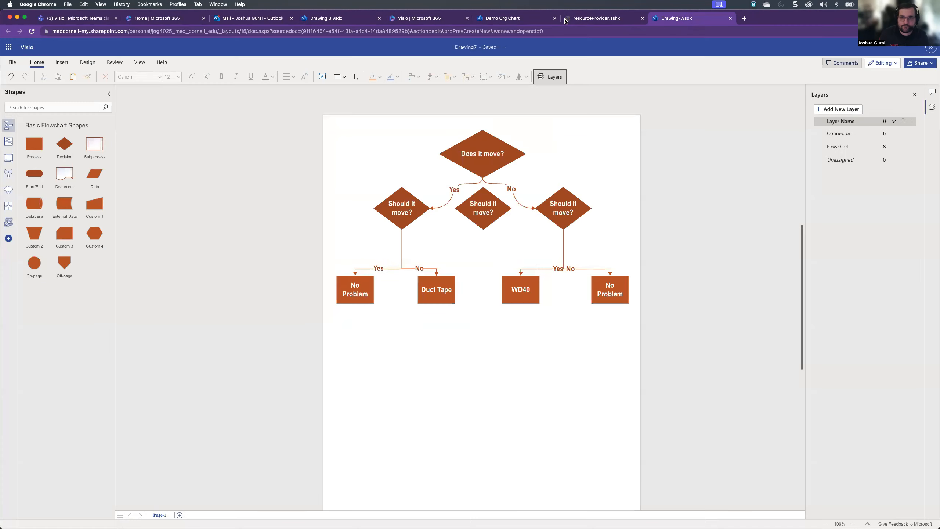
left_click(530, 21)
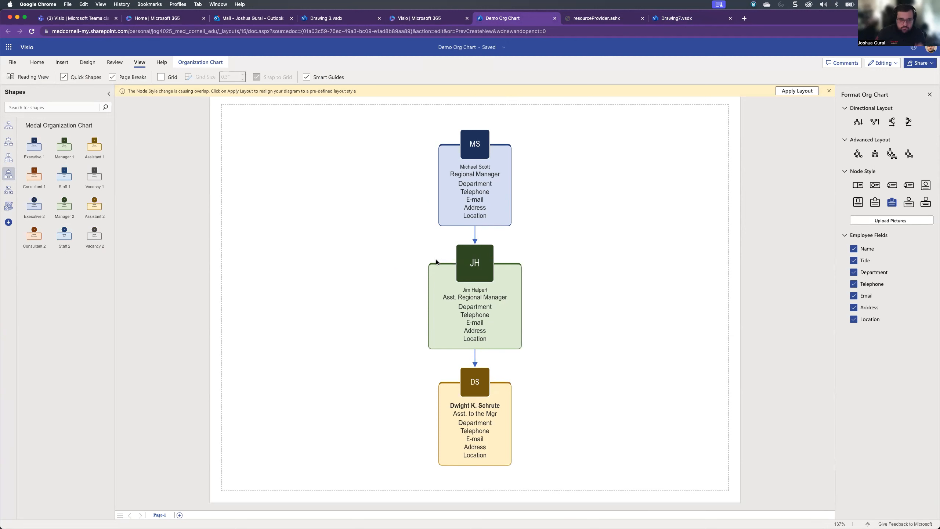
left_click(46, 107)
type("aws")
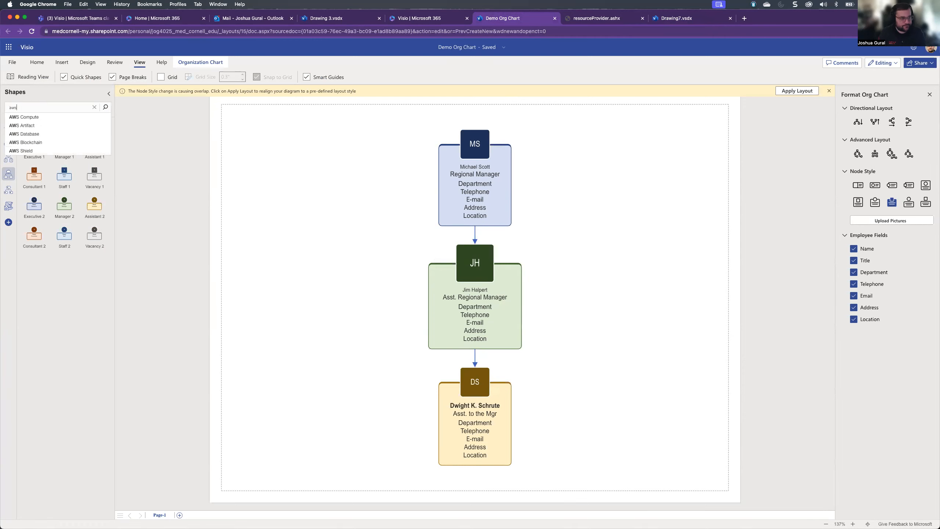
left_click(42, 126)
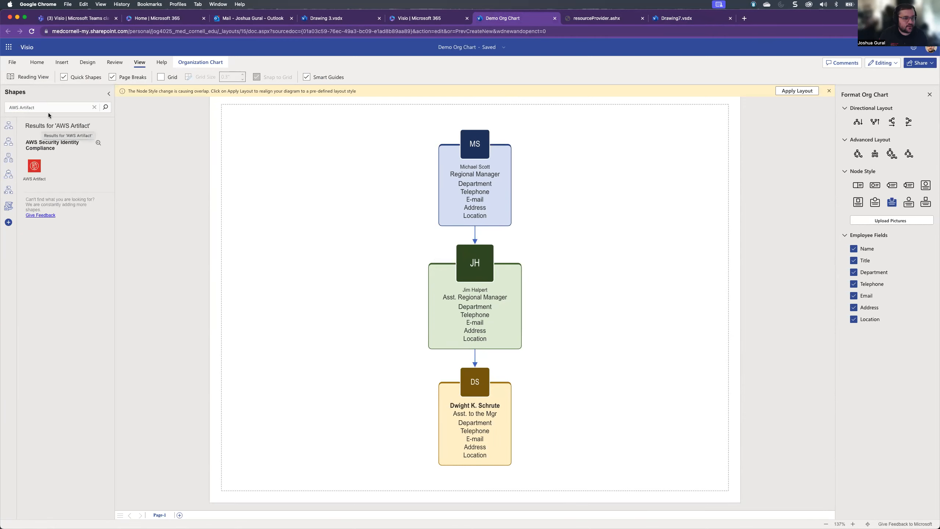
double_click(42, 107)
key("BackSpace")
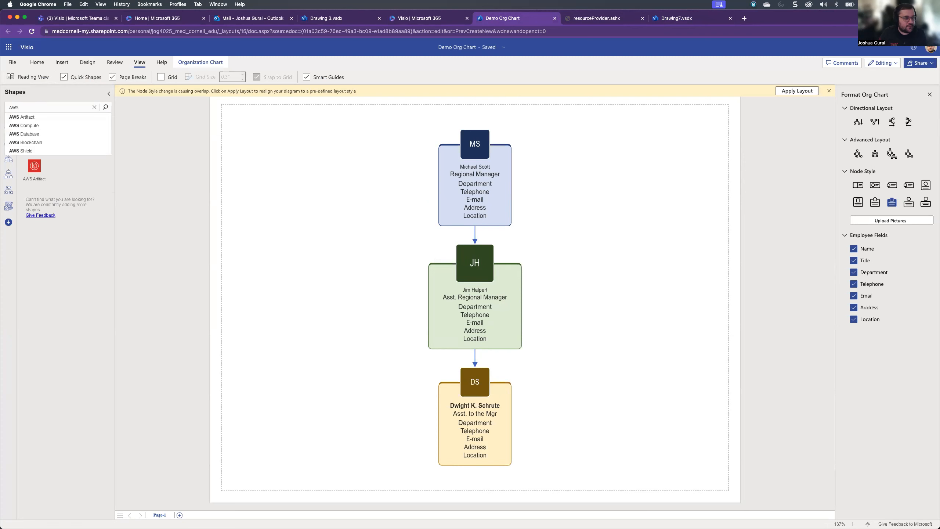
left_click(41, 126)
left_click_drag(43, 171, 321, 177)
Search the shapes for gcp, google and cloud, and delete the AWS Compute Optimizer icon from the page.
left_click_drag(38, 108, 8, 107)
type("gcp")
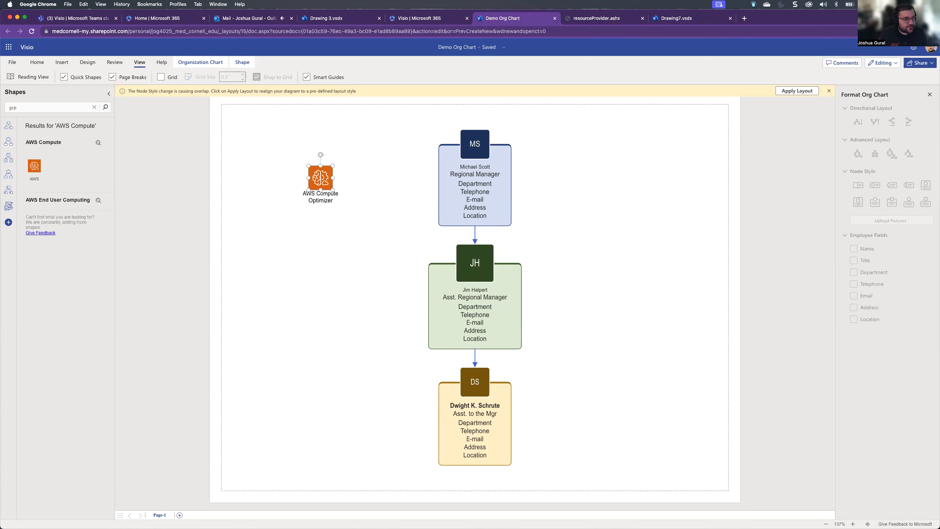
key("Return")
double_click(36, 107)
type("google")
key("Return")
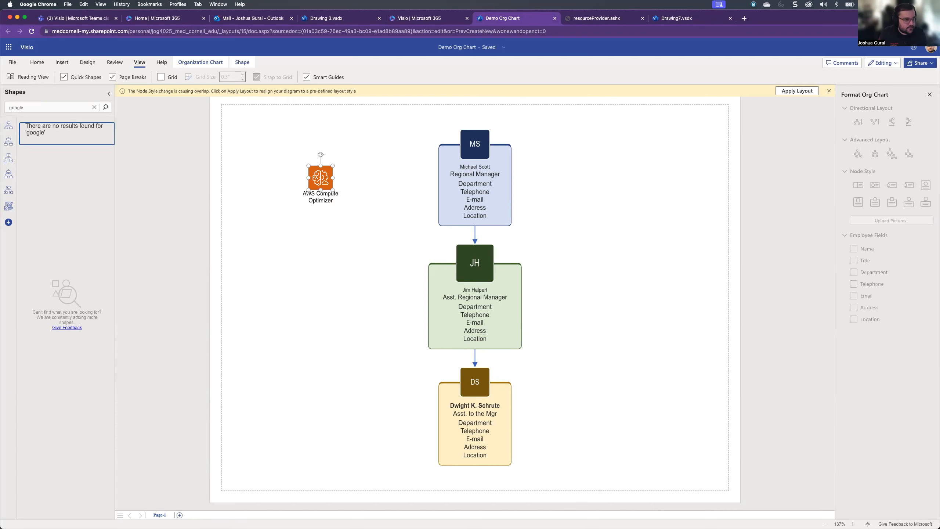
double_click(36, 107)
type("cloud")
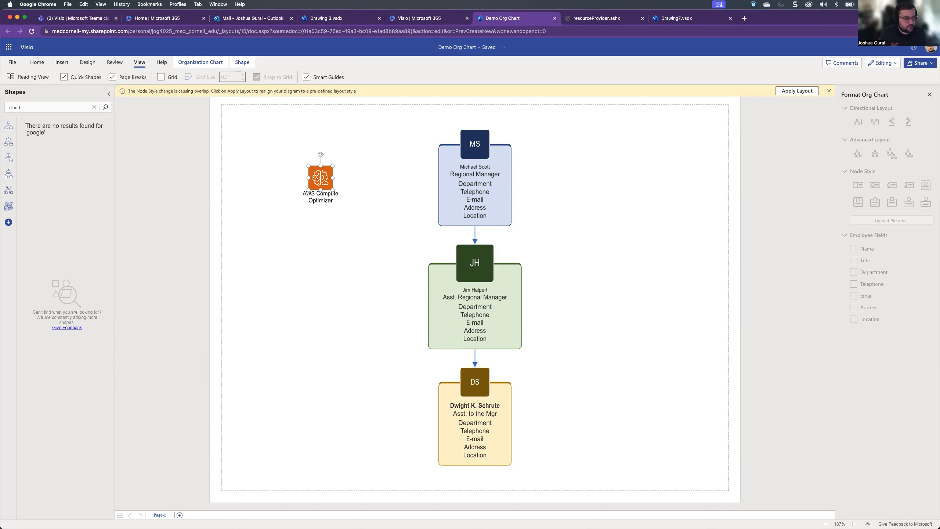
key("Return")
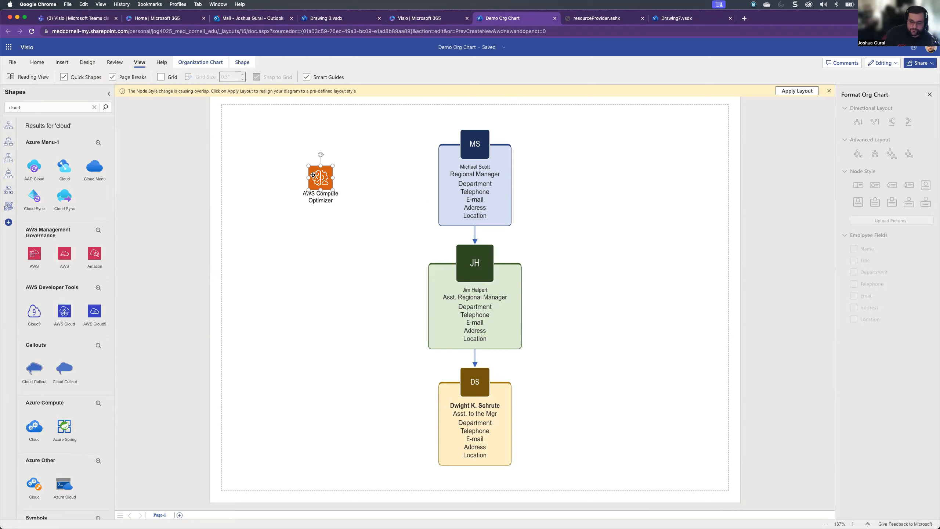
key("Delete")
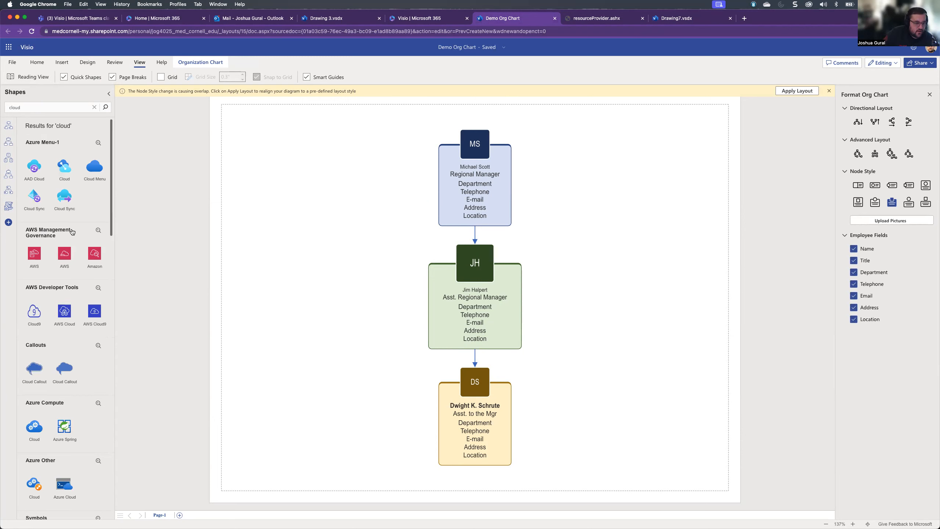
Add the Cloud shape from the Network Locations results to the page and move it beside the Regional Manager box.
scroll(72, 232, "down", 7)
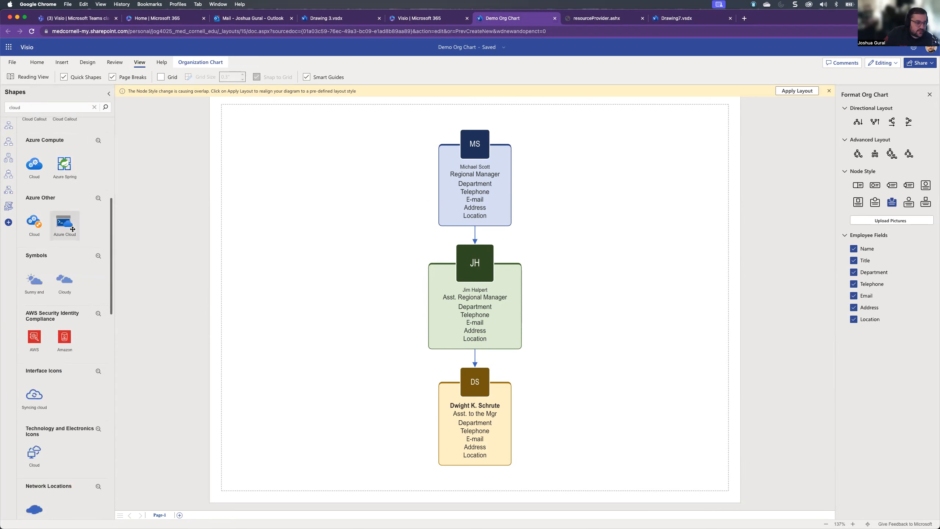
scroll(72, 231, "up", 3)
scroll(55, 151, "up", 5)
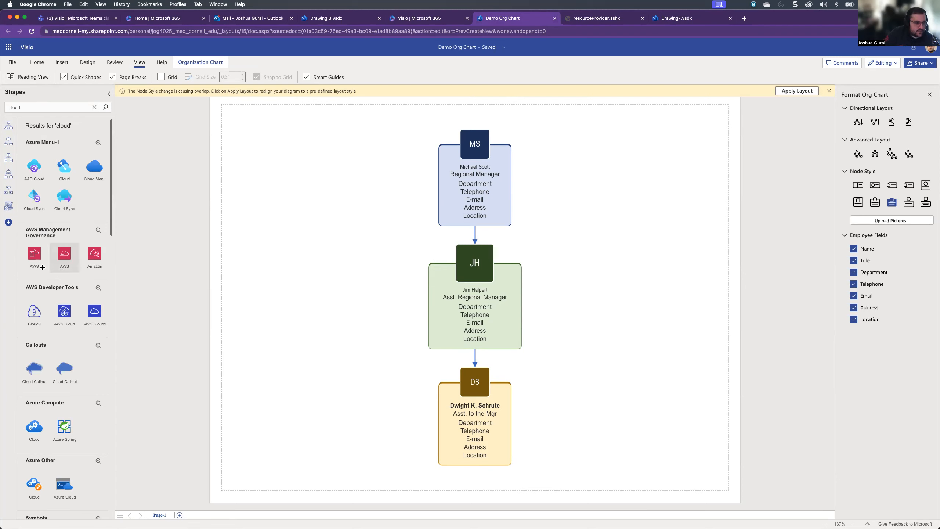
scroll(66, 236, "down", 5)
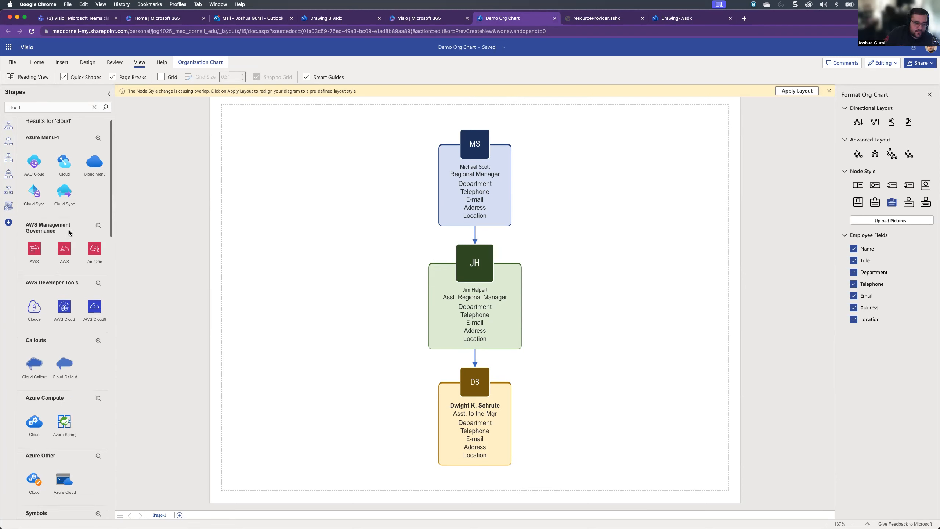
scroll(67, 233, "down", 6)
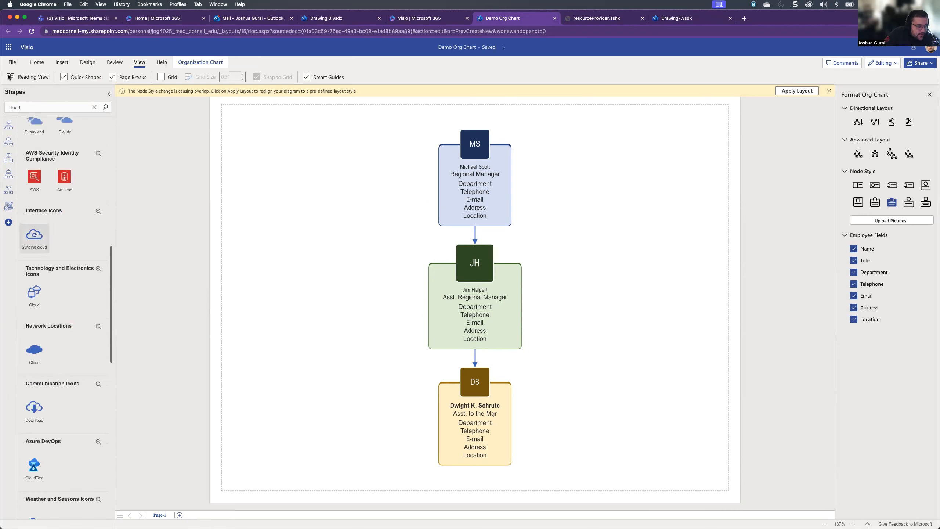
scroll(54, 296, "up", 12)
scroll(38, 208, "down", 9)
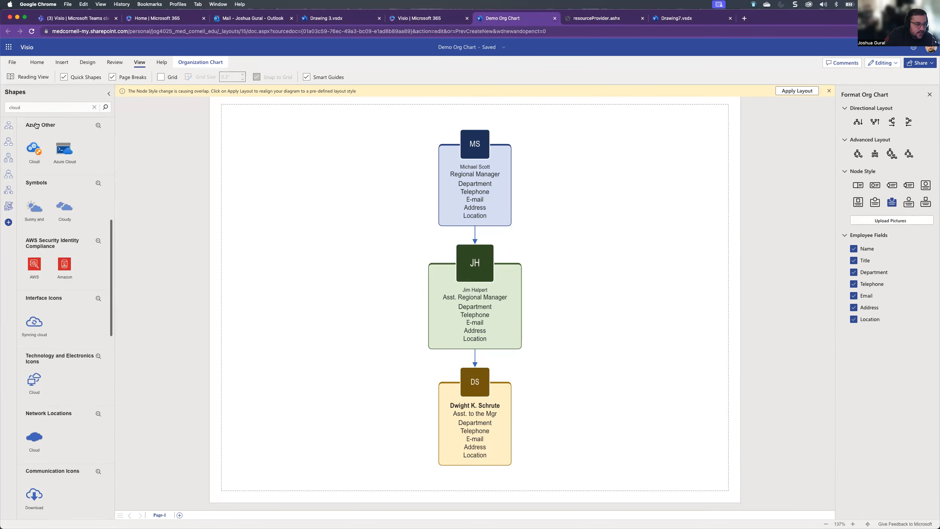
scroll(74, 333, "down", 3)
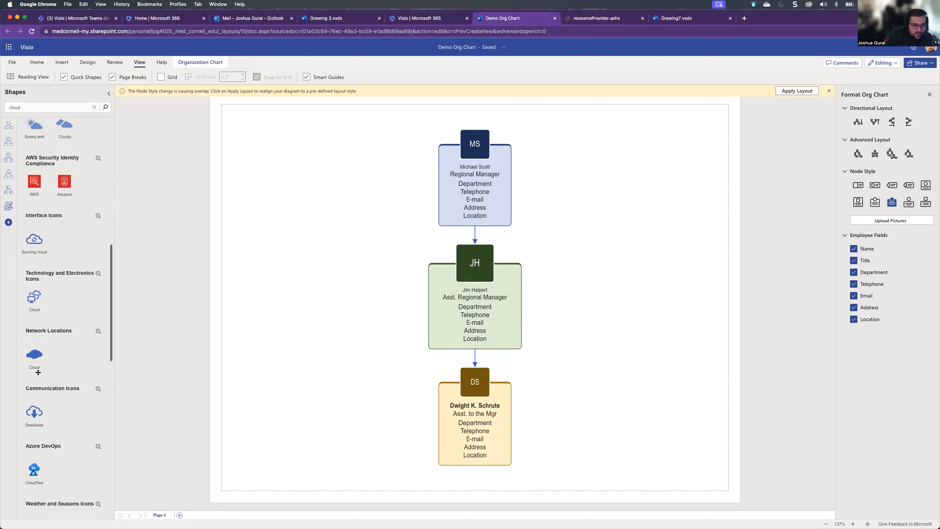
left_click_drag(75, 350, 304, 228)
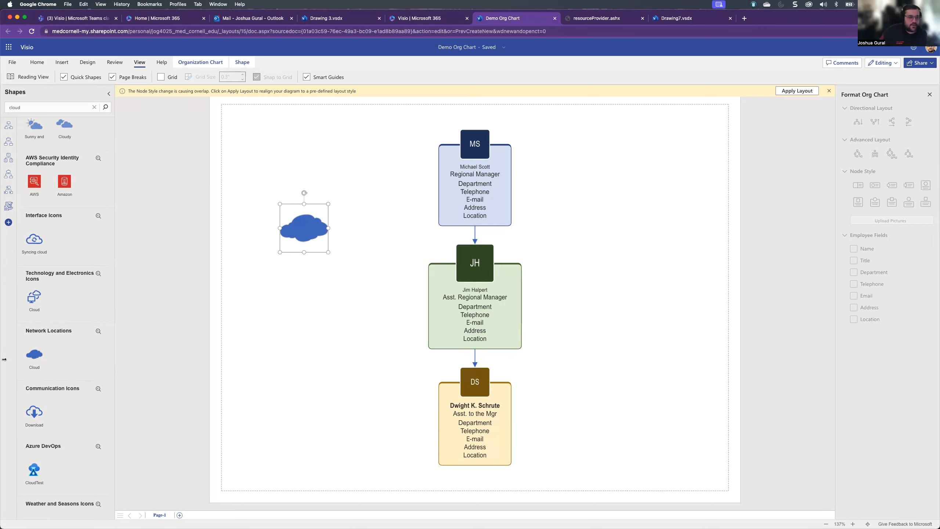
left_click_drag(298, 234, 350, 201)
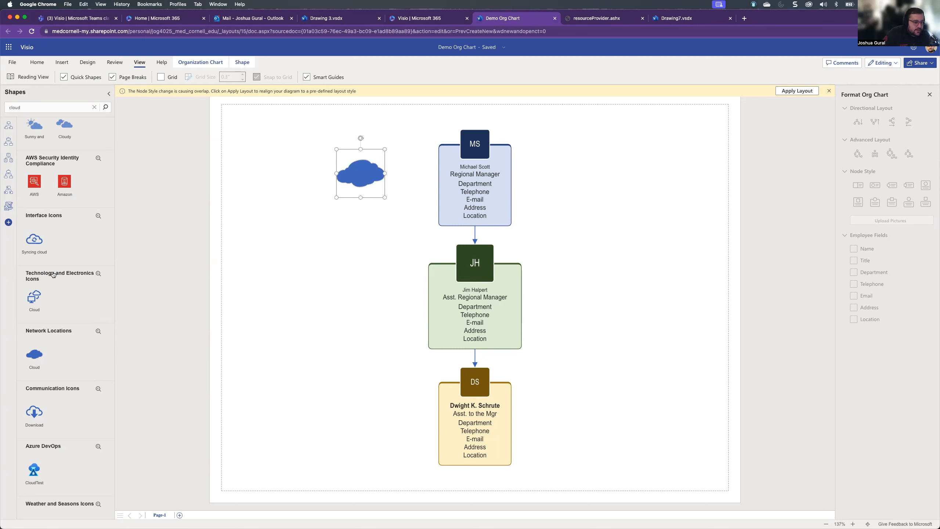
Try adding the Amazon icon from AWS Networking Content Delivery below the cloud, and delete both shapes.
scroll(55, 255, "up", 1)
scroll(55, 255, "down", 10)
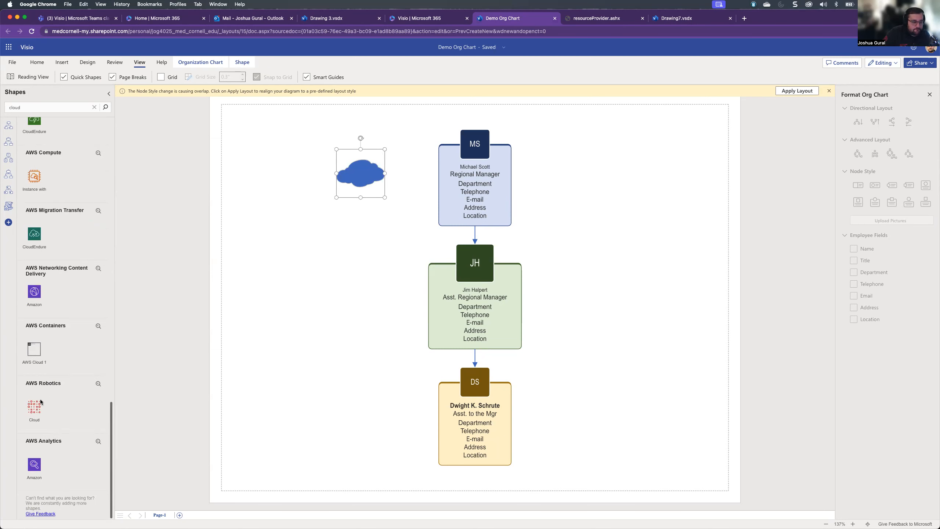
left_click_drag(35, 288, 361, 252)
scroll(98, 275, "up", 4)
scroll(99, 276, "up", 5)
left_click_drag(386, 295, 387, 294)
key("Delete")
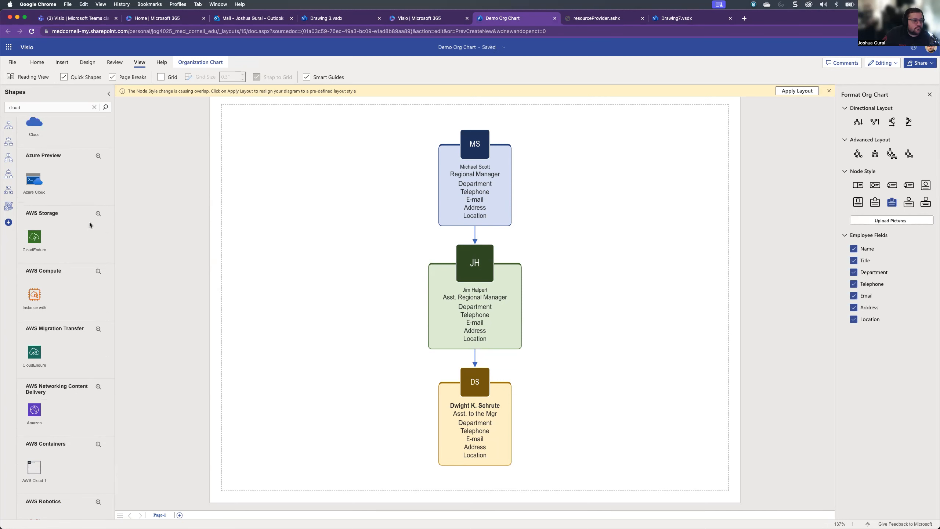
Leave the cloud search results and display the Rollout Organization Chart shape set.
scroll(74, 215, "up", 15)
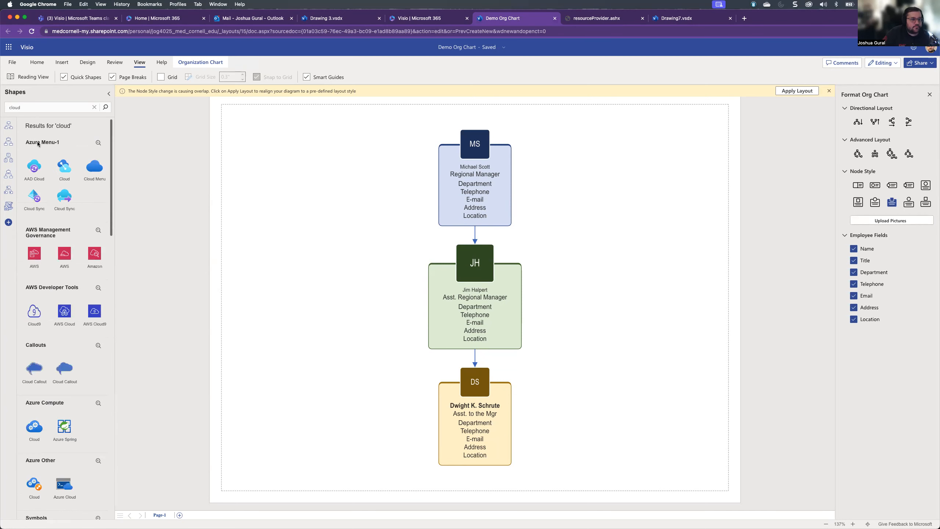
left_click(8, 125)
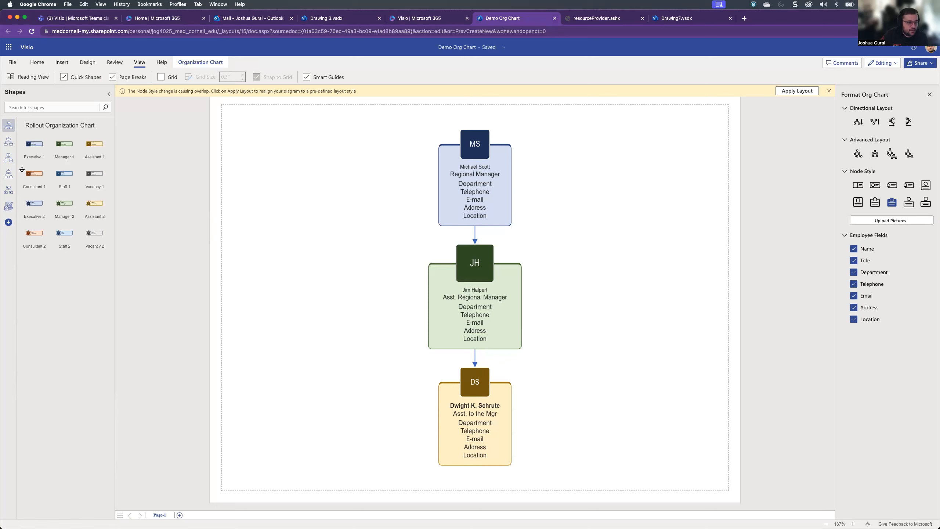
left_click(24, 64)
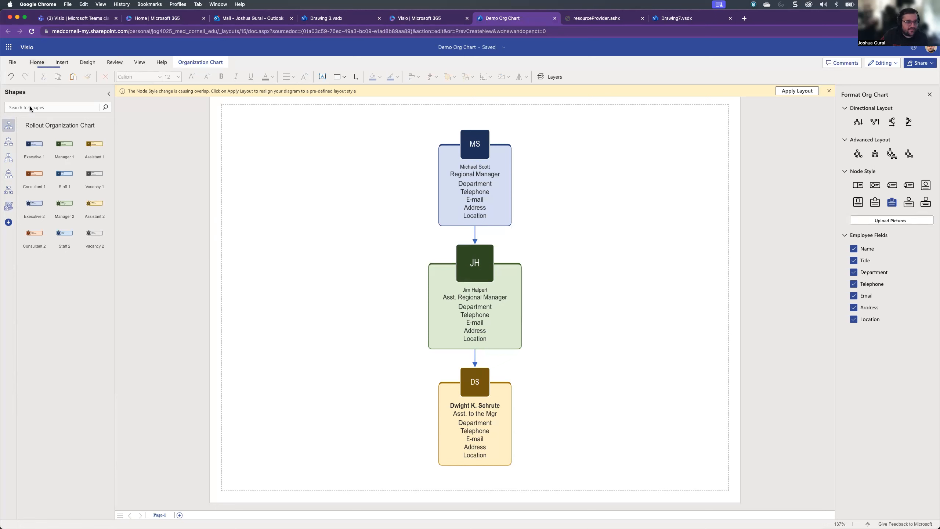
Switch to the Visio template library, search it for calend, clear the search, and browse the templates and featured sample diagrams.
left_click(420, 18)
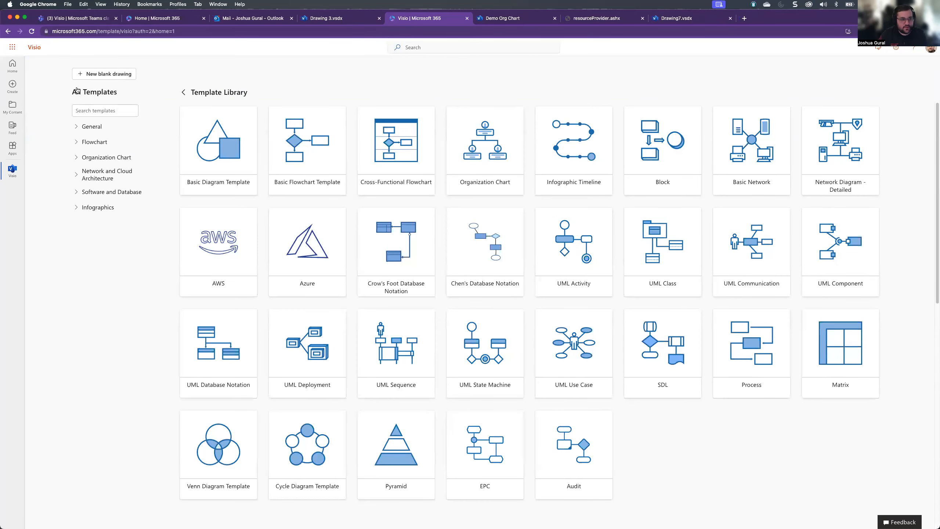
type("calen")
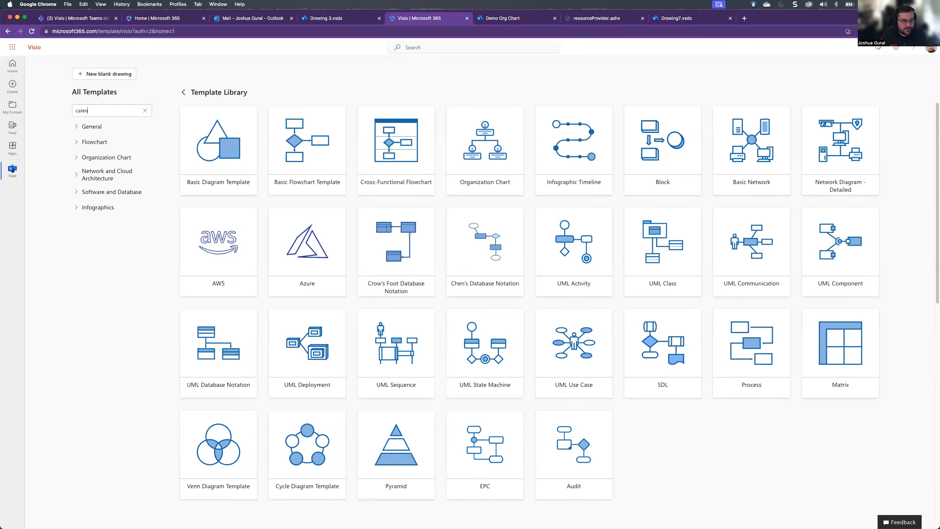
type("d")
double_click(111, 109)
key("BackSpace")
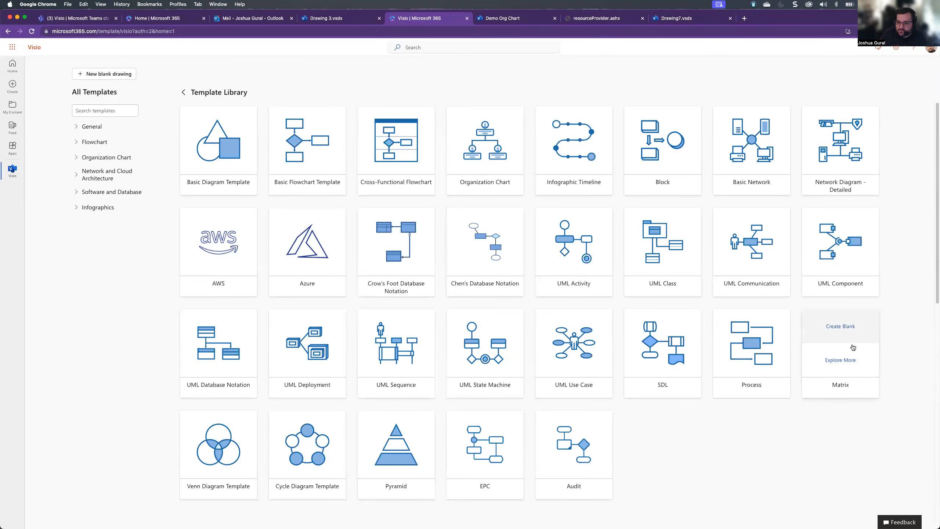
scroll(388, 323, "down", 1)
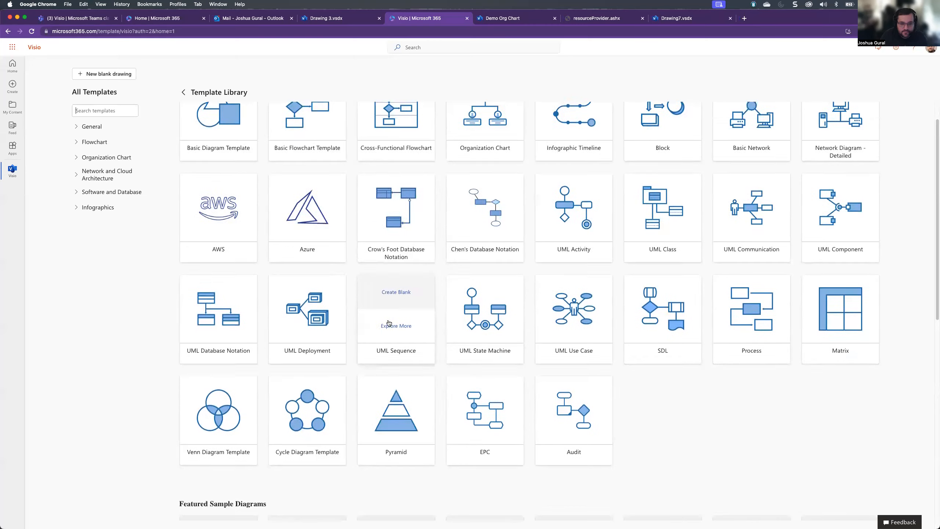
scroll(388, 322, "down", 10)
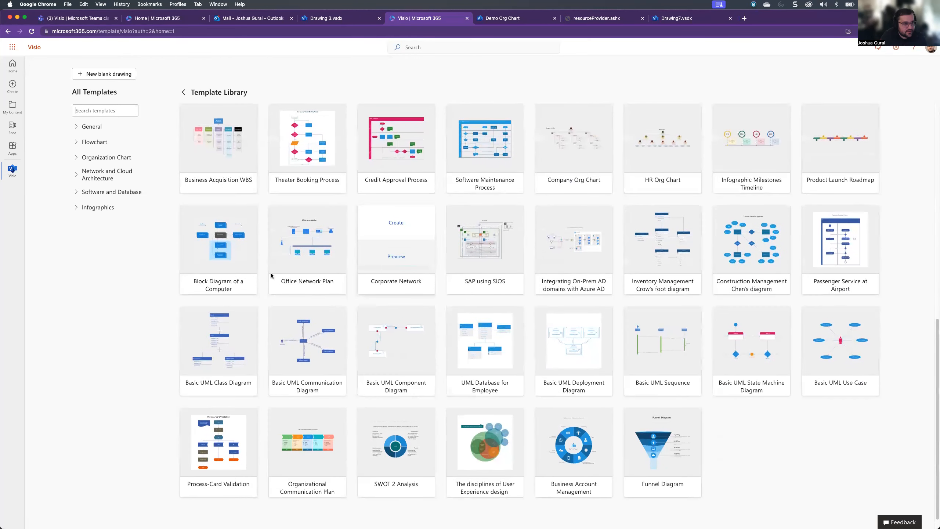
Examine the template library's Infographics, Software and Database, Network and Cloud Architecture, and General categories, including the Basic templates under General.
left_click(103, 208)
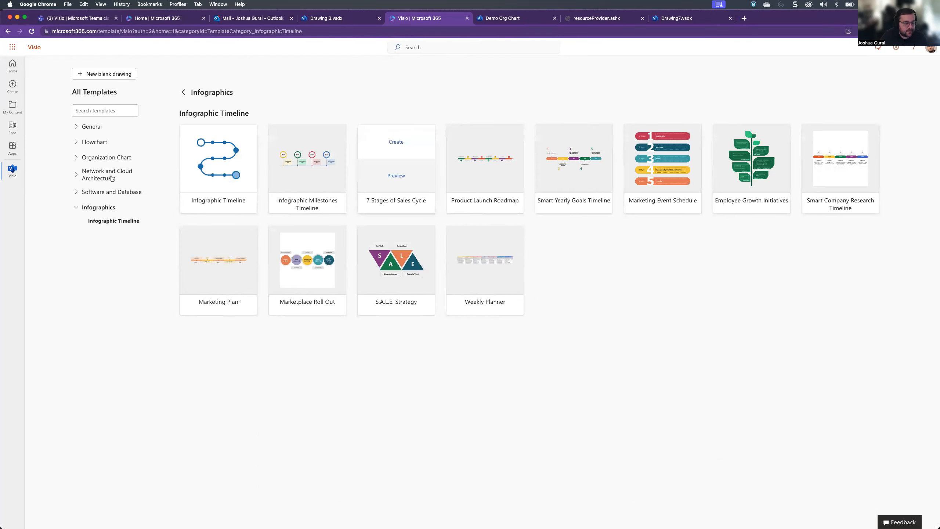
left_click(99, 192)
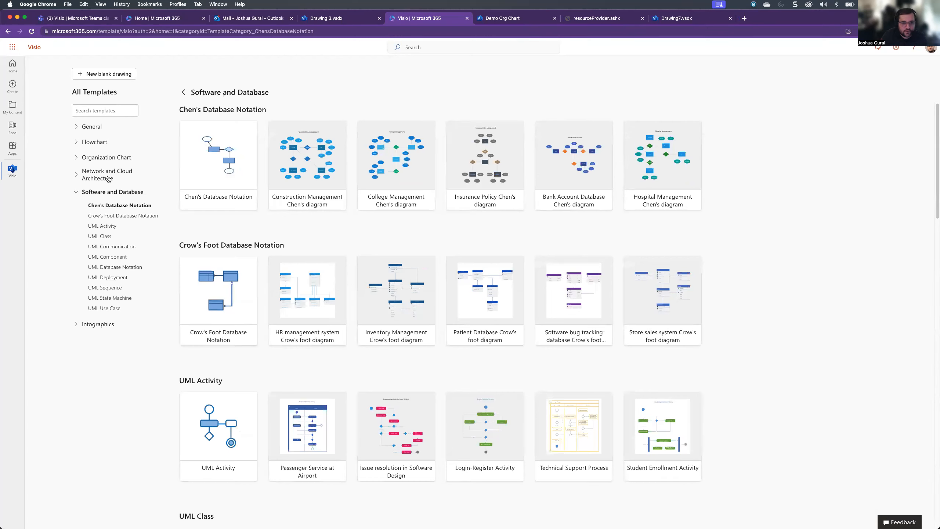
left_click(108, 175)
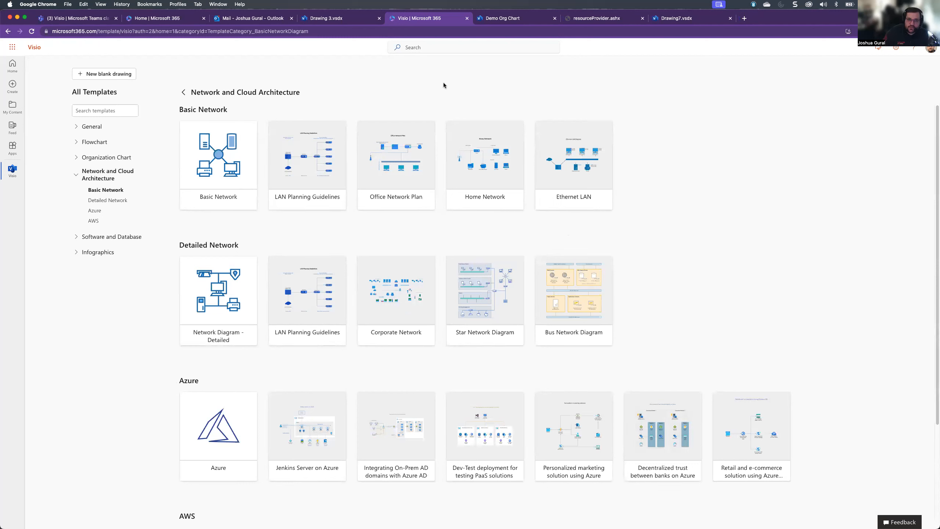
mouse_move(375, 126)
left_click(92, 127)
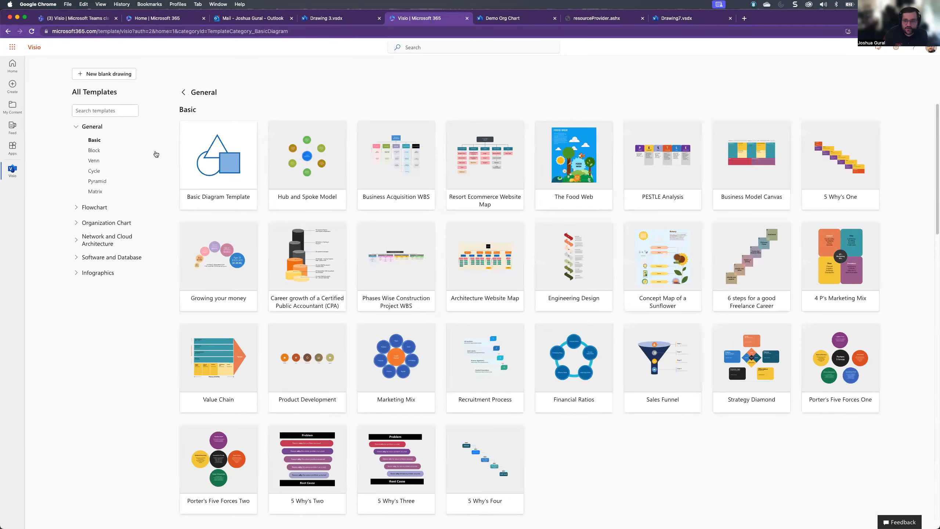
scroll(364, 191, "down", 2)
scroll(364, 192, "down", 1)
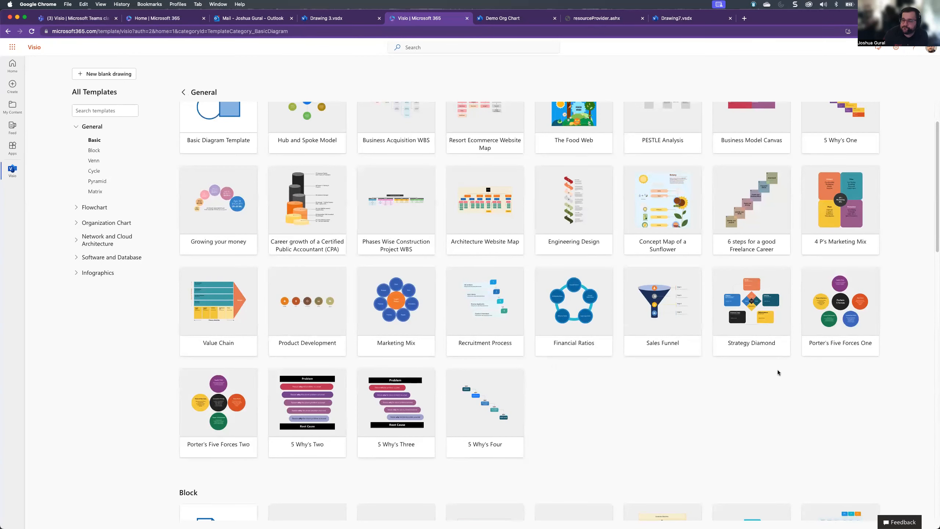
scroll(779, 372, "up", 1)
scroll(779, 372, "up", 2)
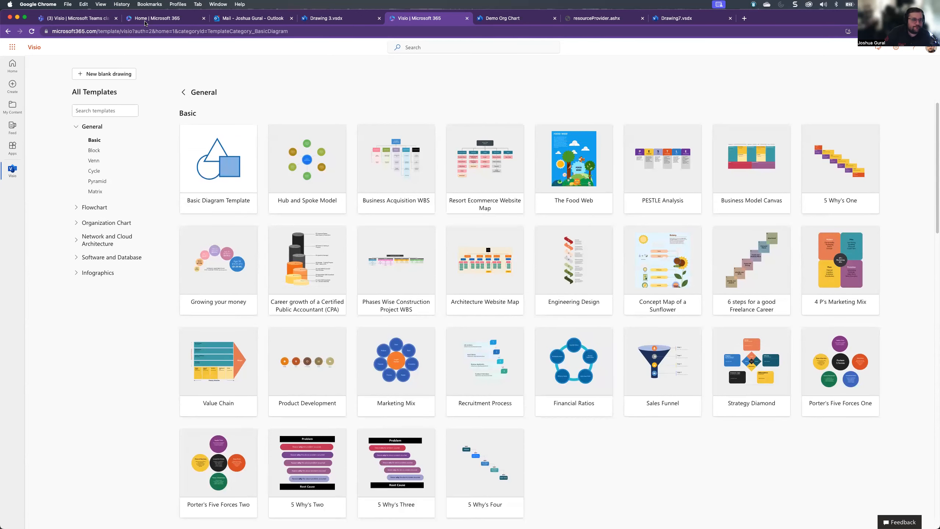
Check the open Microsoft 365 home page, Drawing 3 and Demo Org Chart, and return to the Visio template library.
left_click(145, 19)
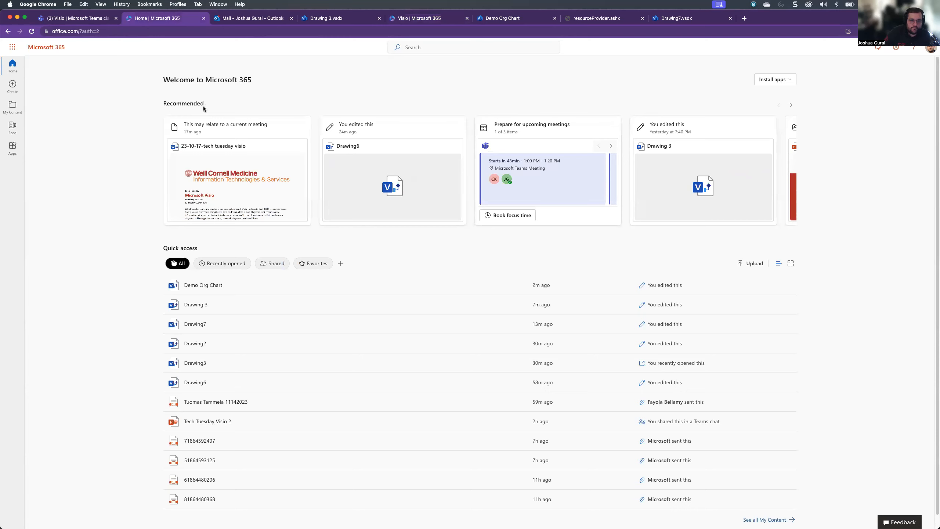
left_click(321, 19)
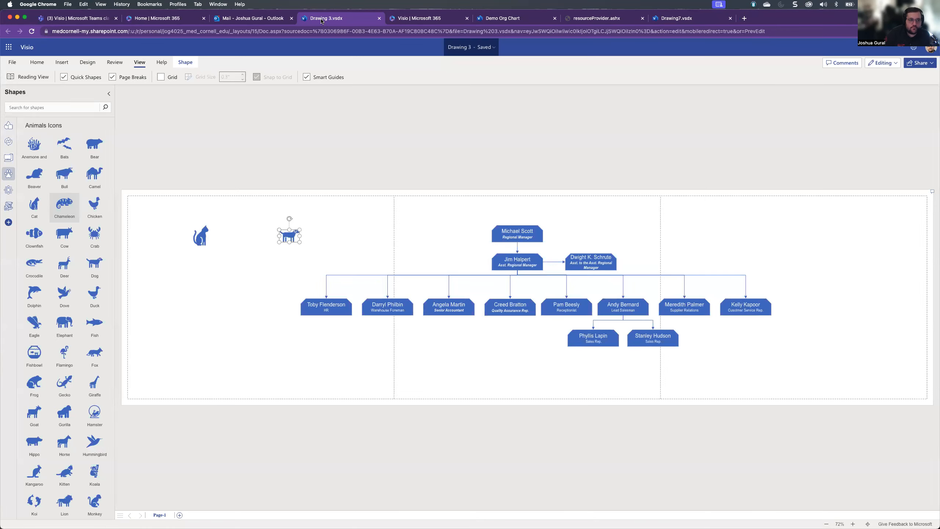
left_click(416, 21)
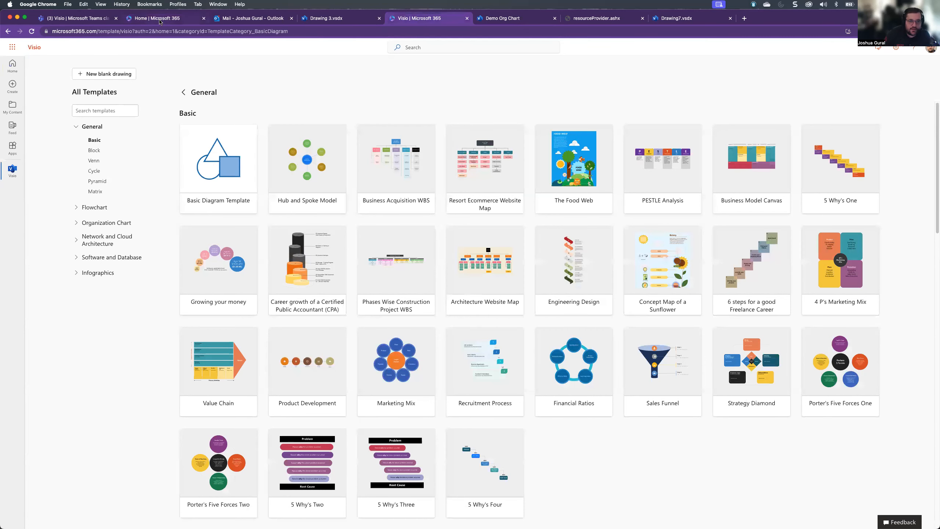
left_click(161, 19)
left_click(502, 21)
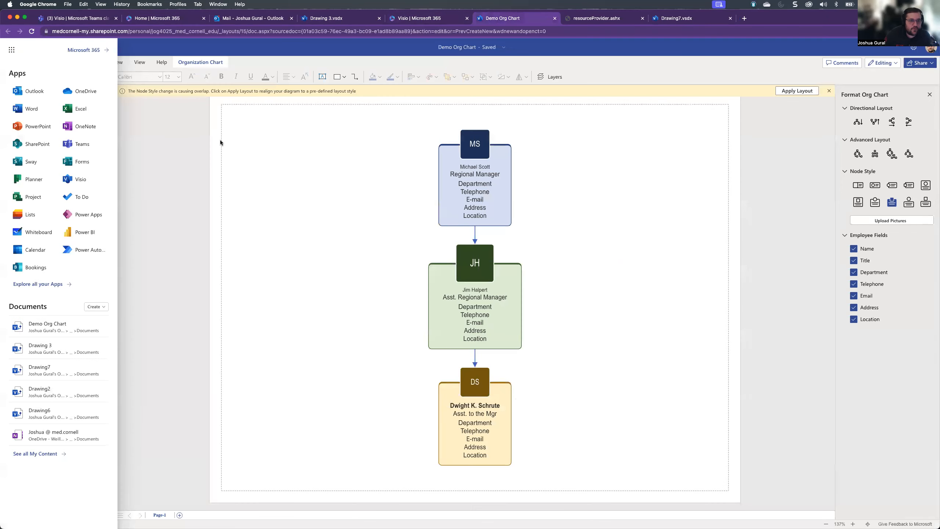
left_click(411, 21)
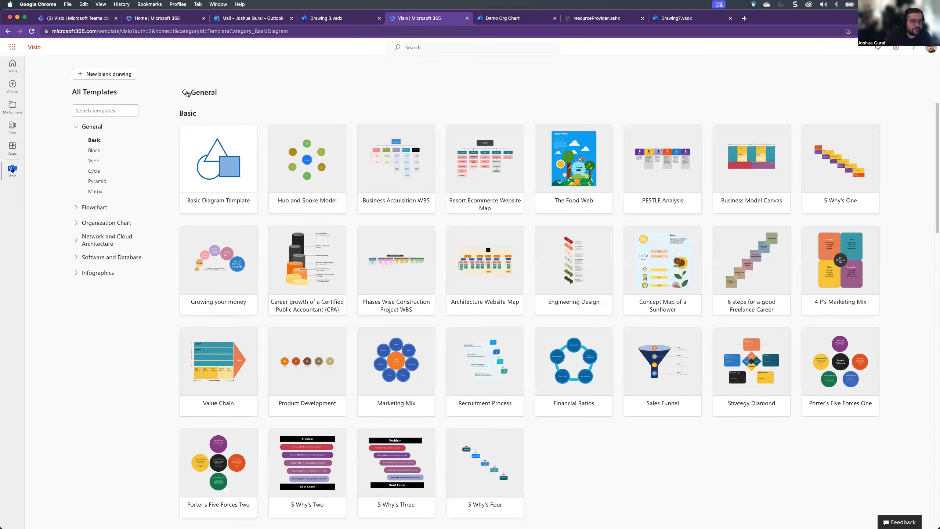
Go back to the Visio start page and view the file actions for Demo Org Chart, including Share, without choosing any.
left_click(184, 93)
left_click(186, 93)
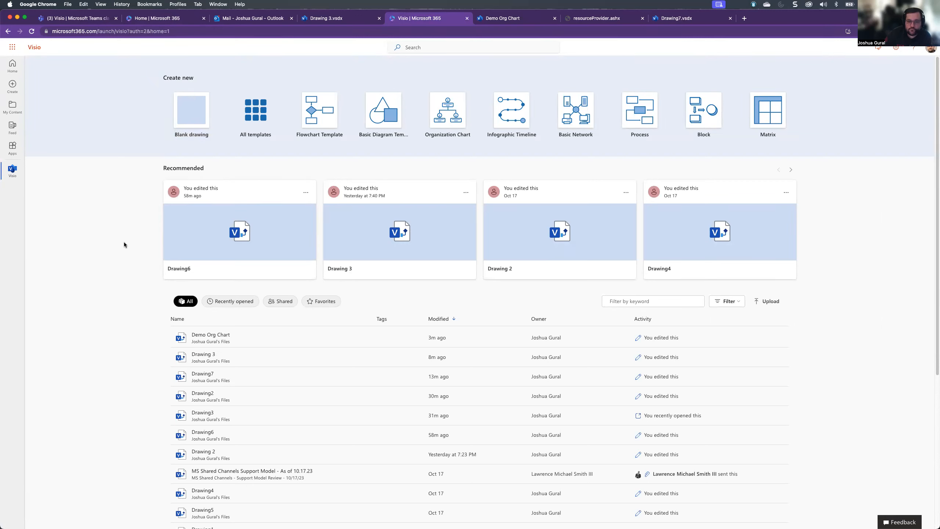
right_click(269, 344)
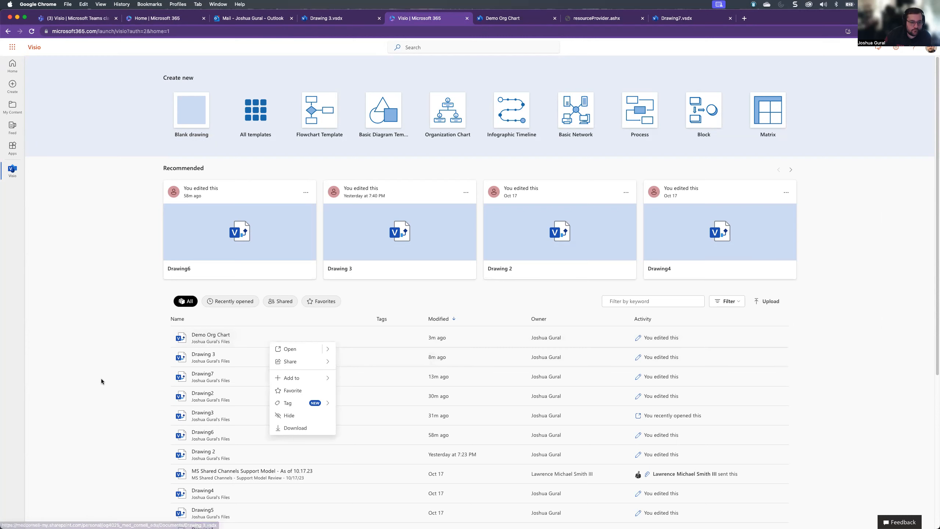
left_click(328, 362)
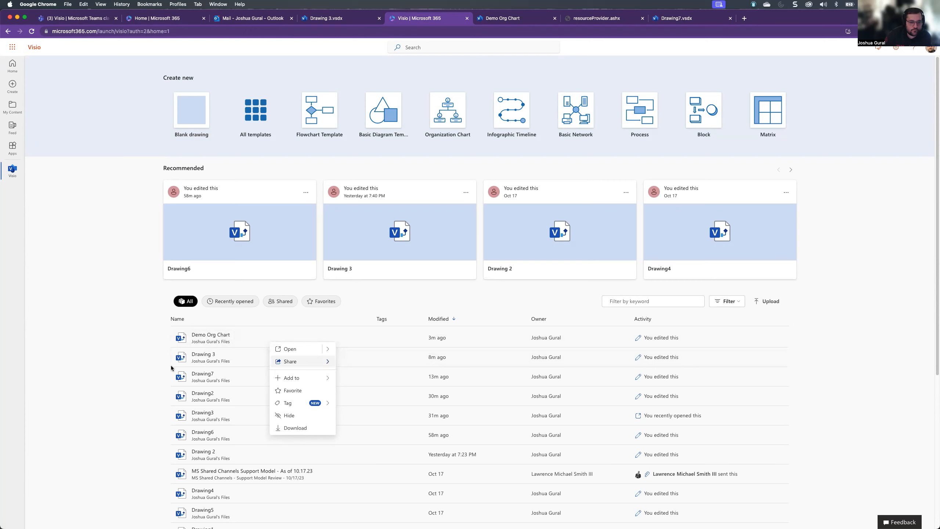
left_click(87, 375)
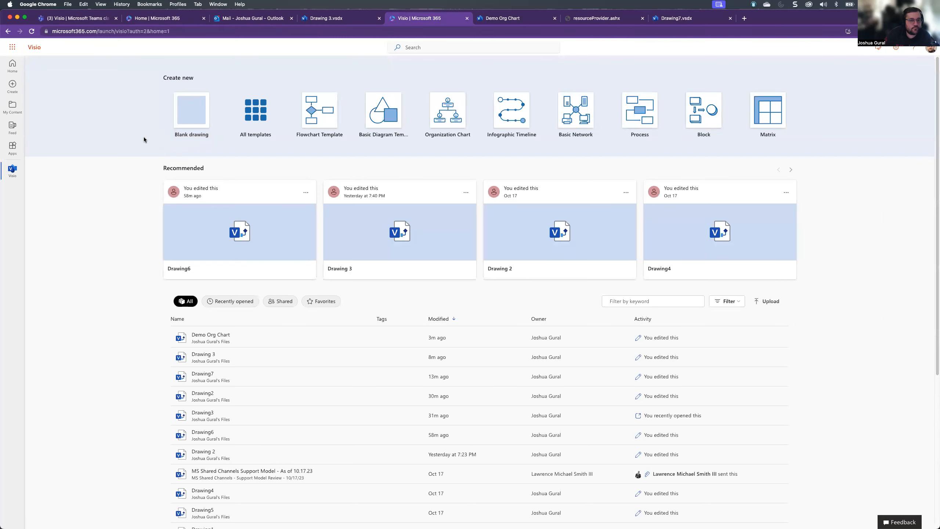
Look at the full template library, return to the Visio start page, and create a drawing from the Basic Diagram Template.
left_click(265, 98)
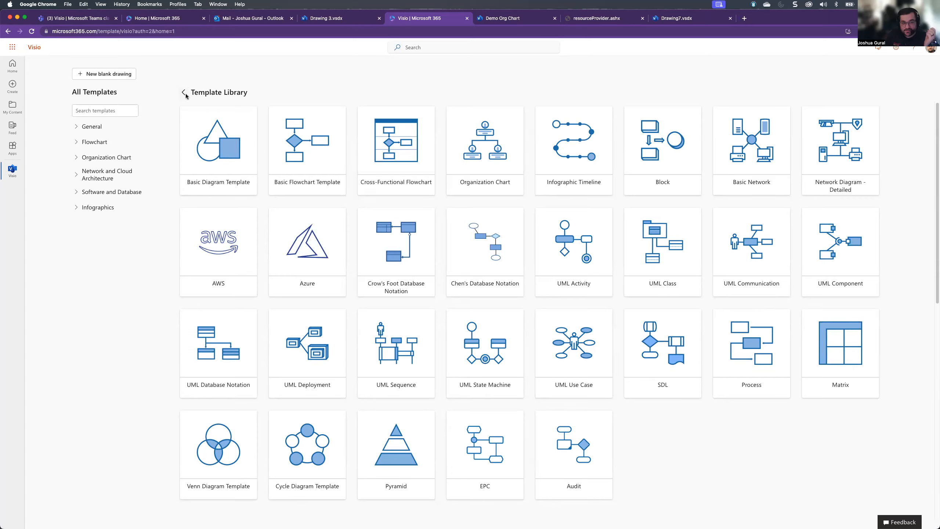
left_click(185, 94)
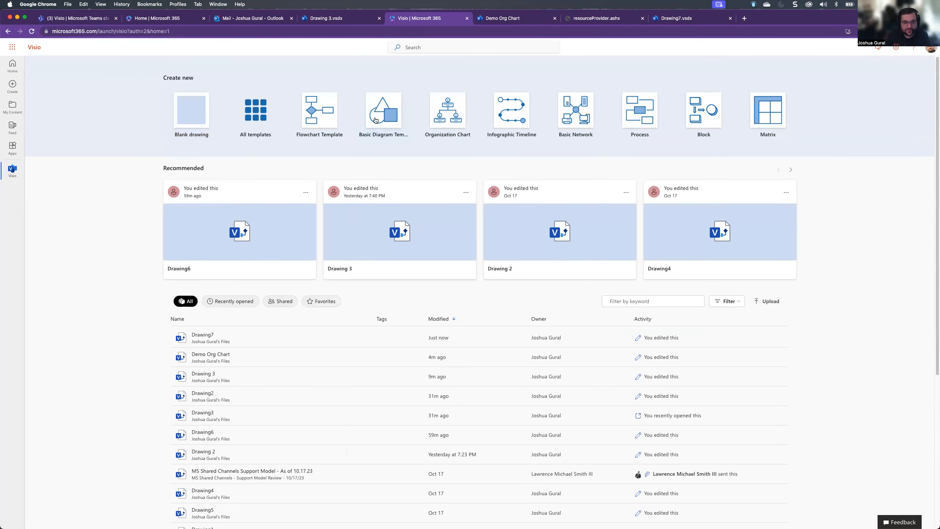
left_click(381, 121)
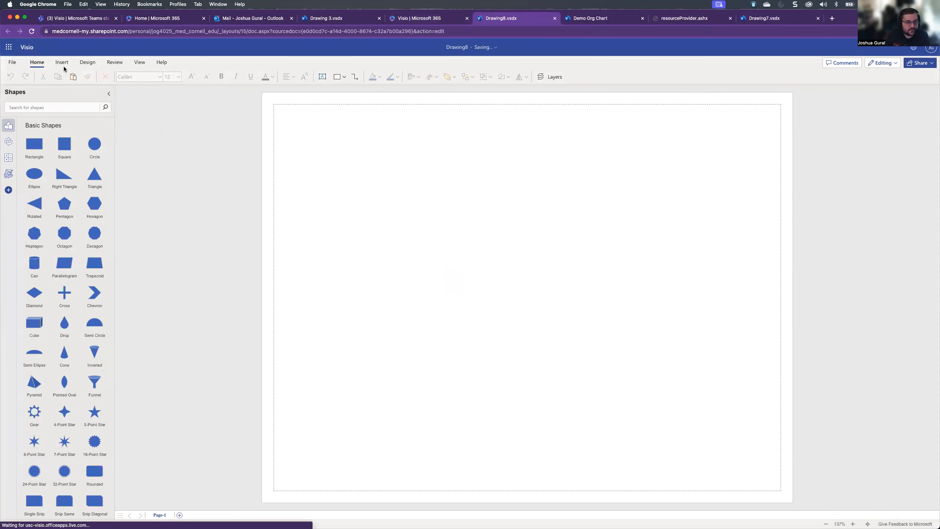
Browse the Downloads folder for a local picture to insert, and leave the file picker without choosing one.
left_click(62, 63)
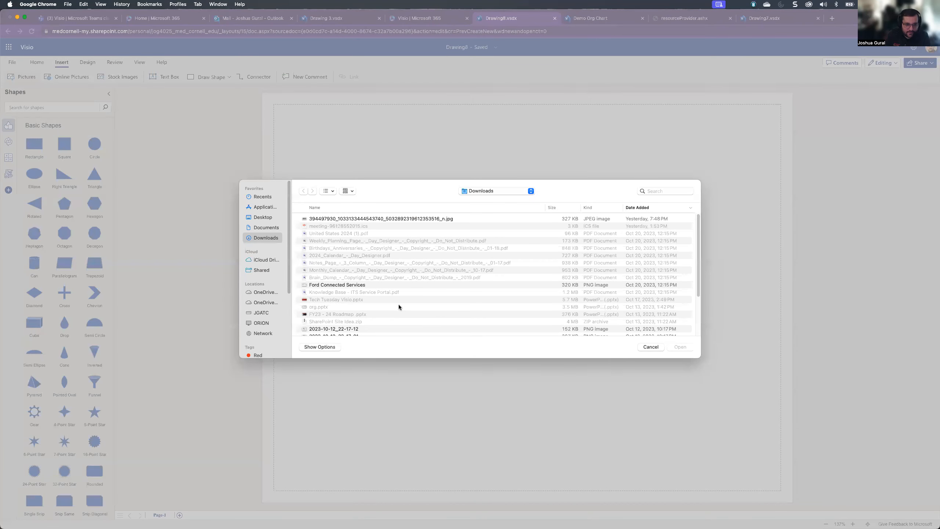
scroll(398, 304, "down", 5)
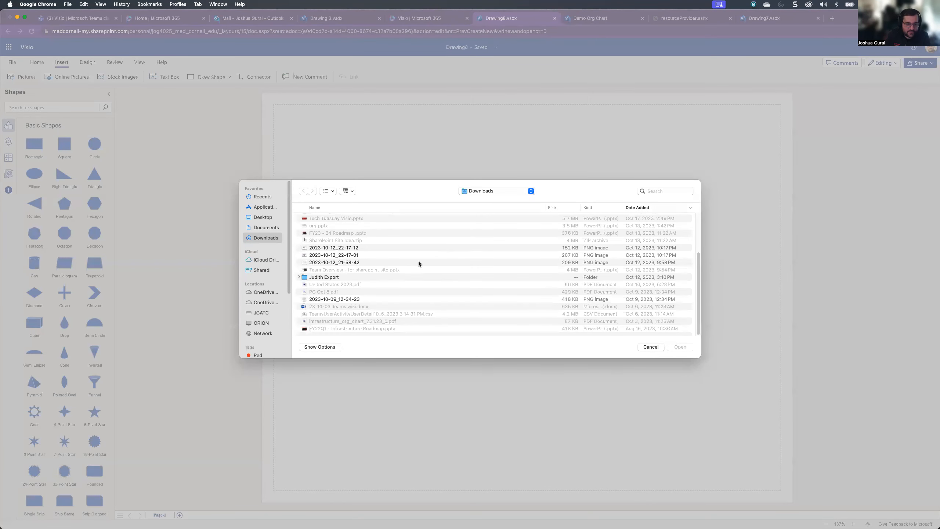
left_click(651, 347)
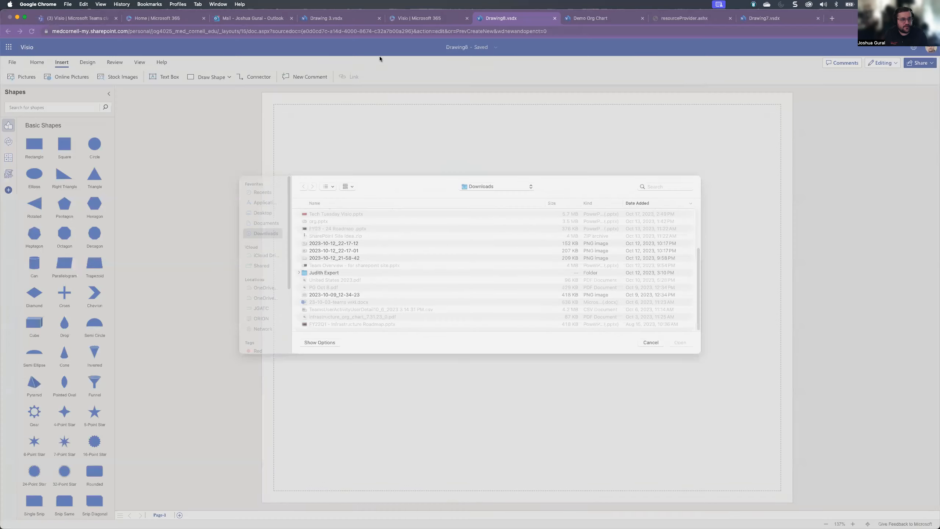
Insert a sunset airplane photo from the Airplane category of Online Pictures and move it to the lower-left part of the page.
left_click(76, 76)
left_click(344, 270)
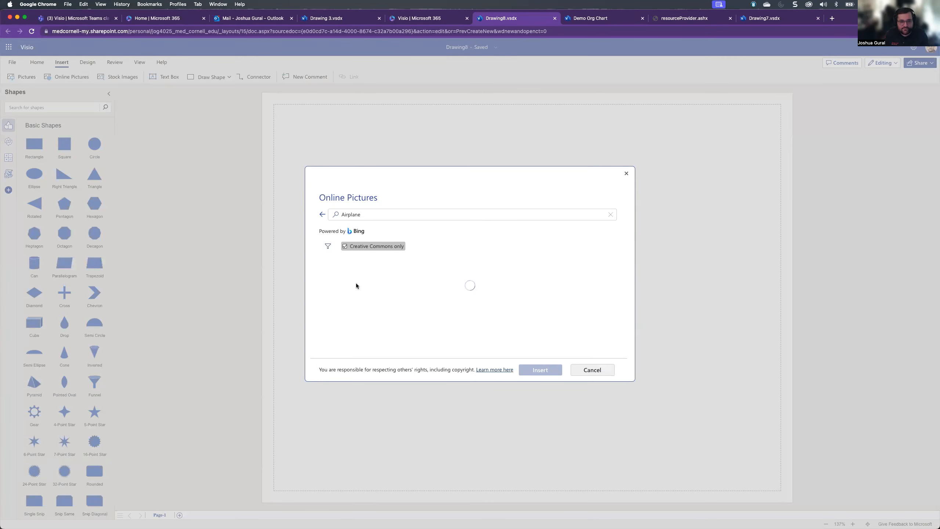
left_click(452, 339)
left_click(534, 369)
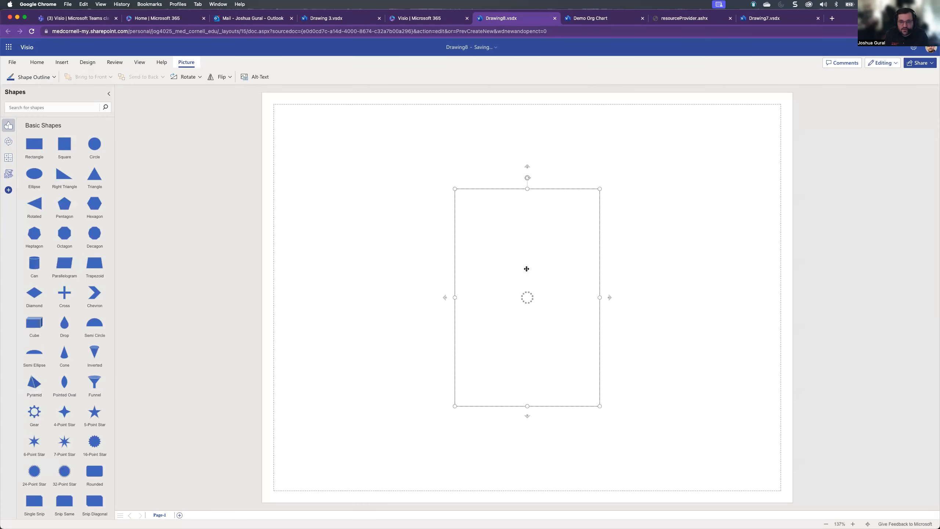
left_click_drag(545, 266, 401, 324)
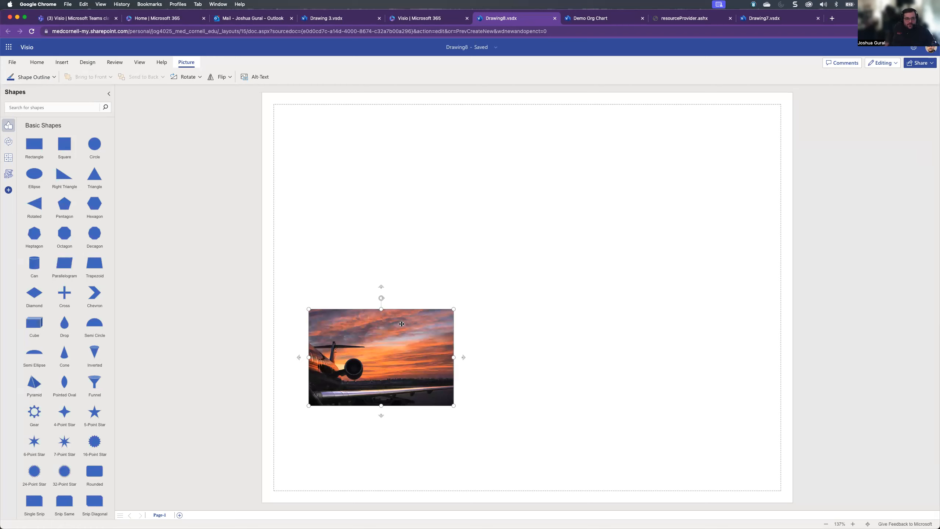
Search Online Pictures for azure and insert the Microsoft Azure logo in the upper-right part of the page.
left_click(61, 62)
left_click(67, 77)
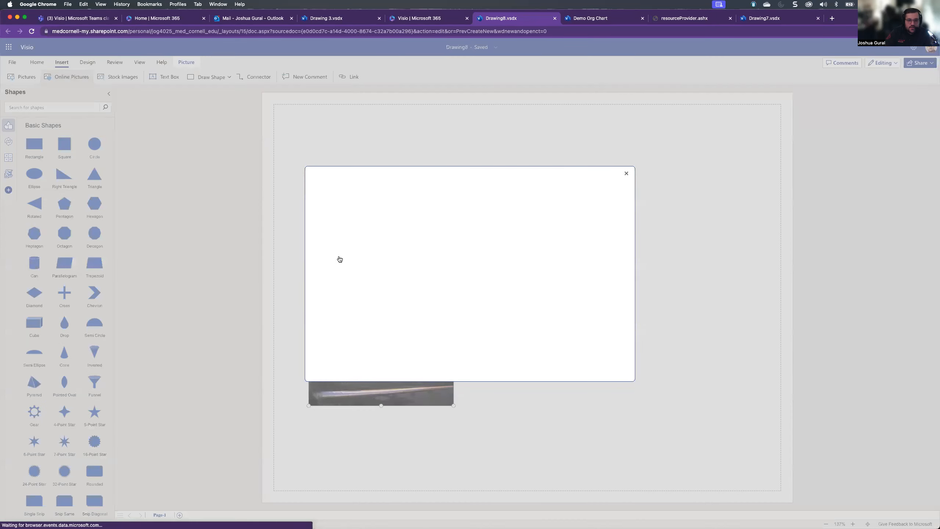
type("azure")
key("Return")
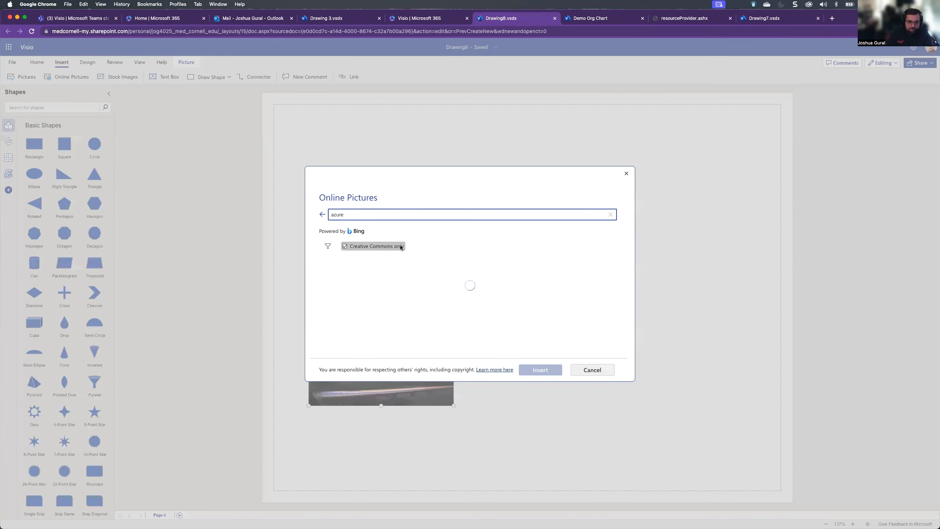
left_click(423, 282)
left_click(540, 369)
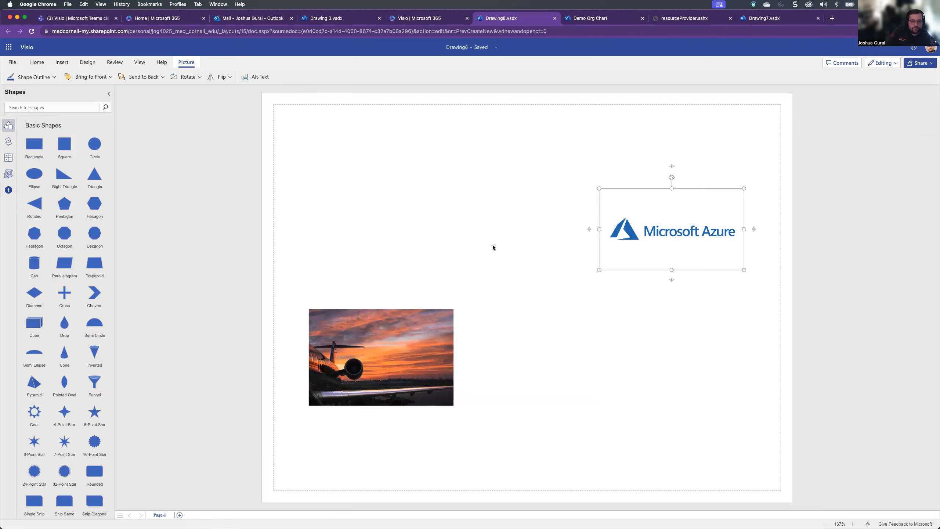
Switch to the slide presentation and advance to the Helpful Links slide.
key("ctrl+Left")
key("Right")
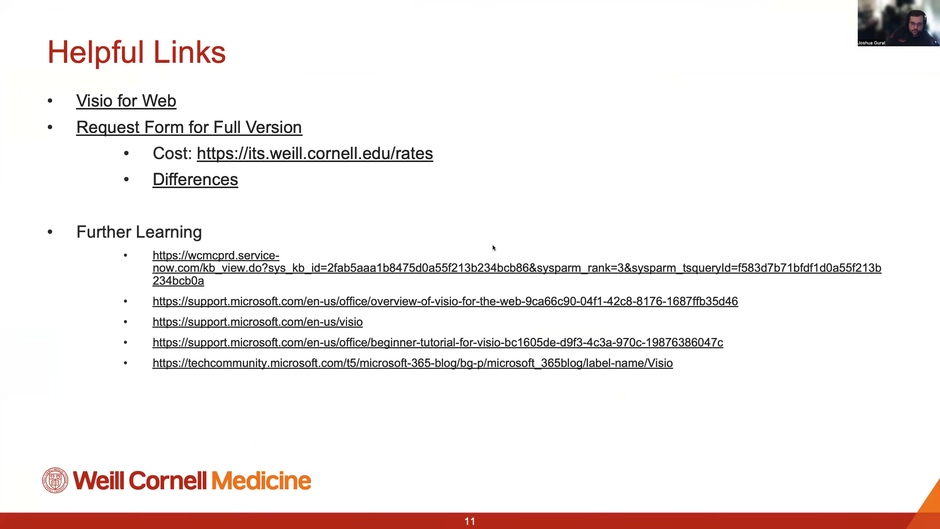